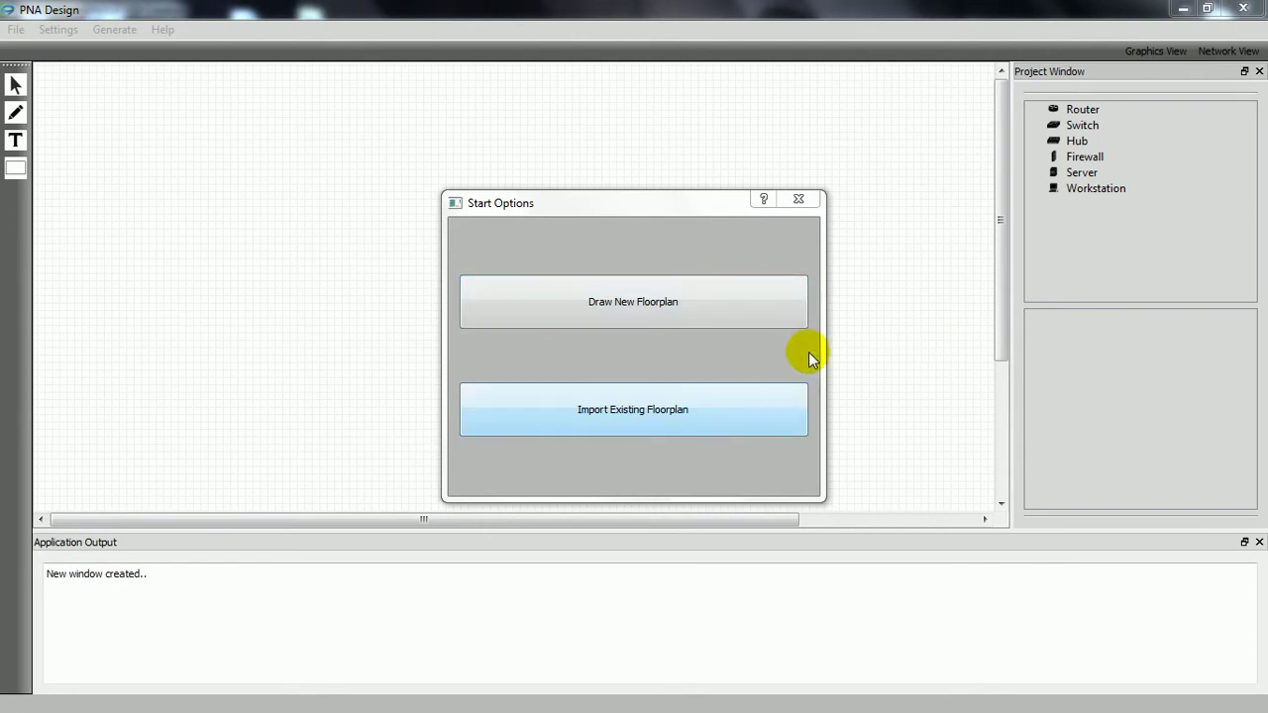
Step: Choose Draw New Floorplan from the start options and click on the empty grid canvas
click(773, 302)
click(591, 370)
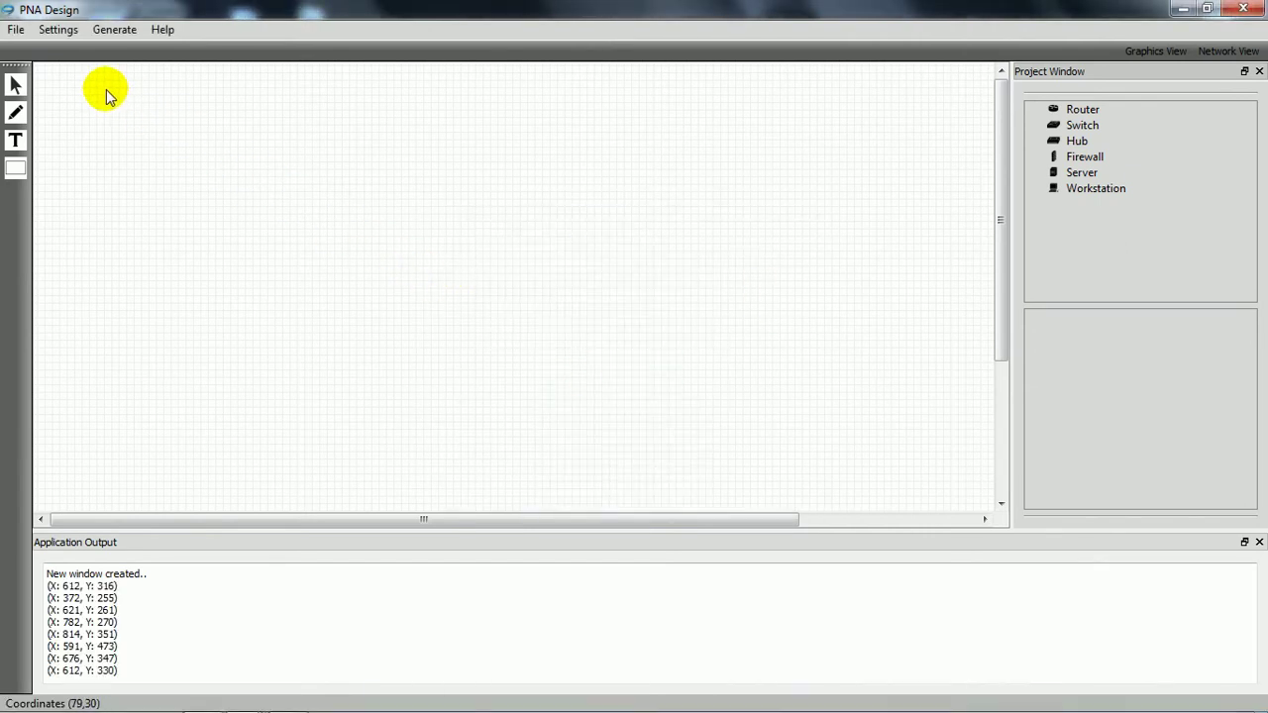
click(16, 32)
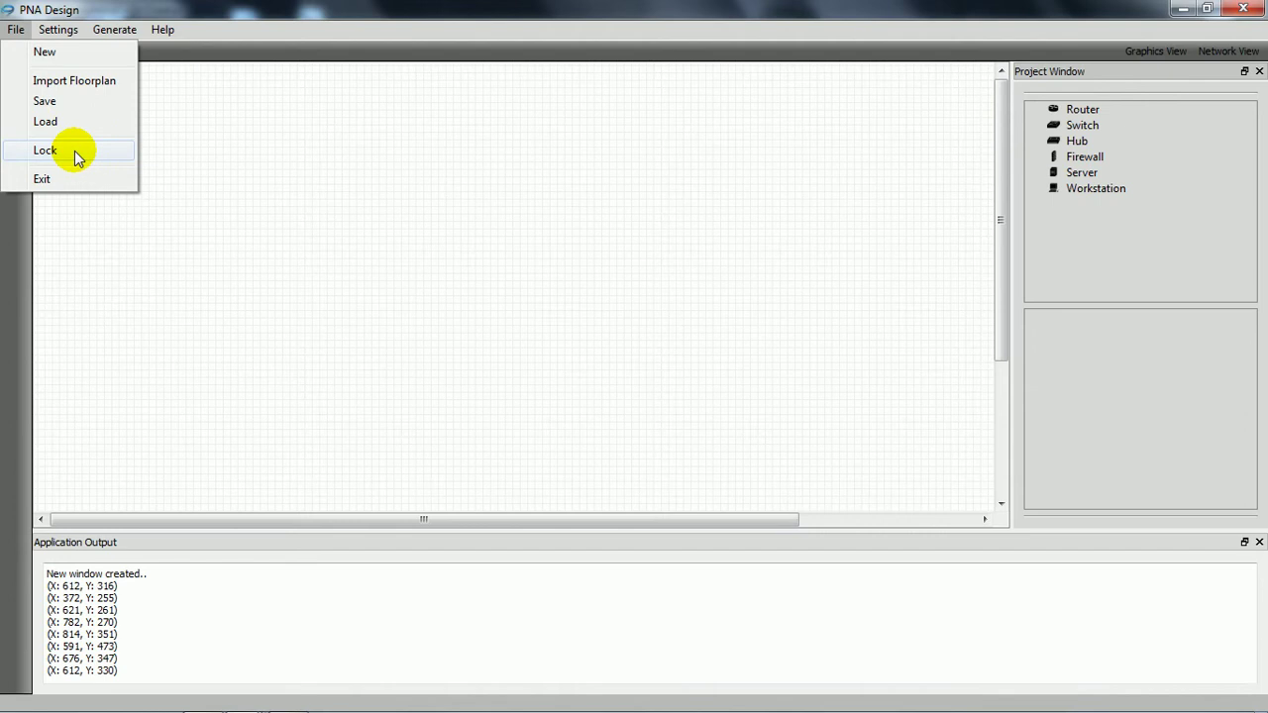
click(45, 151)
click(62, 30)
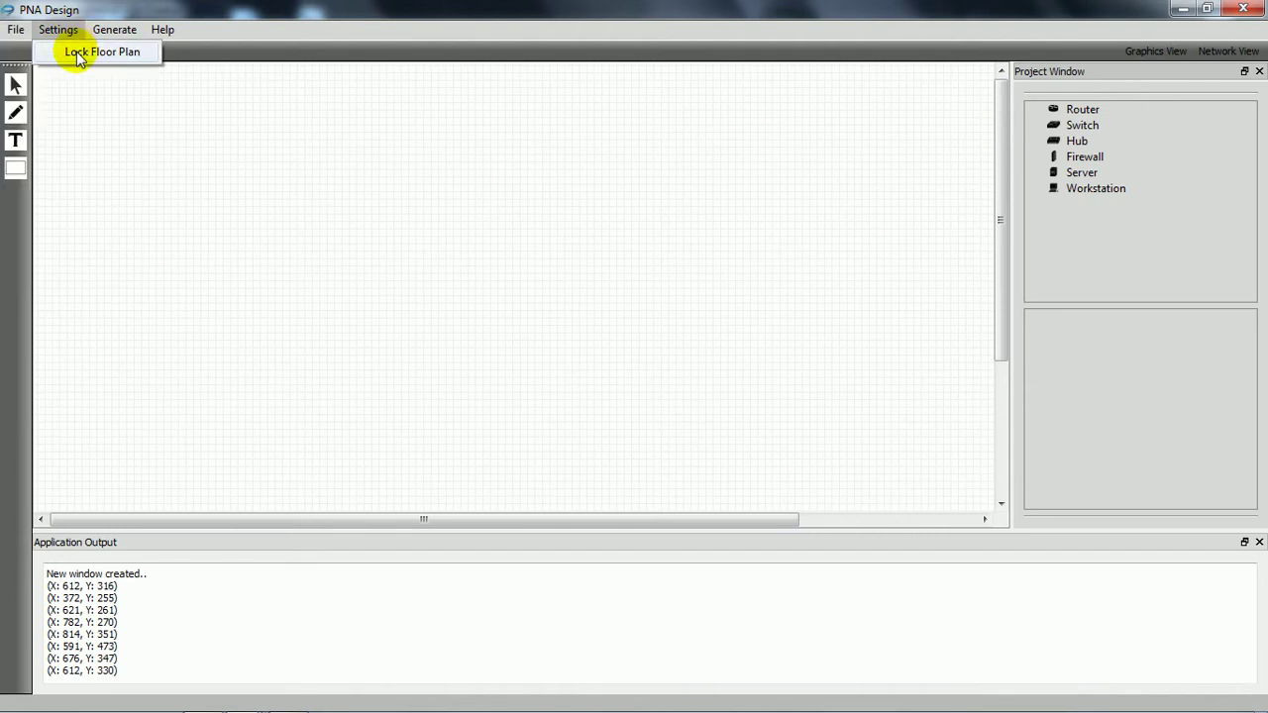
click(80, 54)
click(60, 29)
click(77, 54)
click(57, 30)
mouse_move(109, 37)
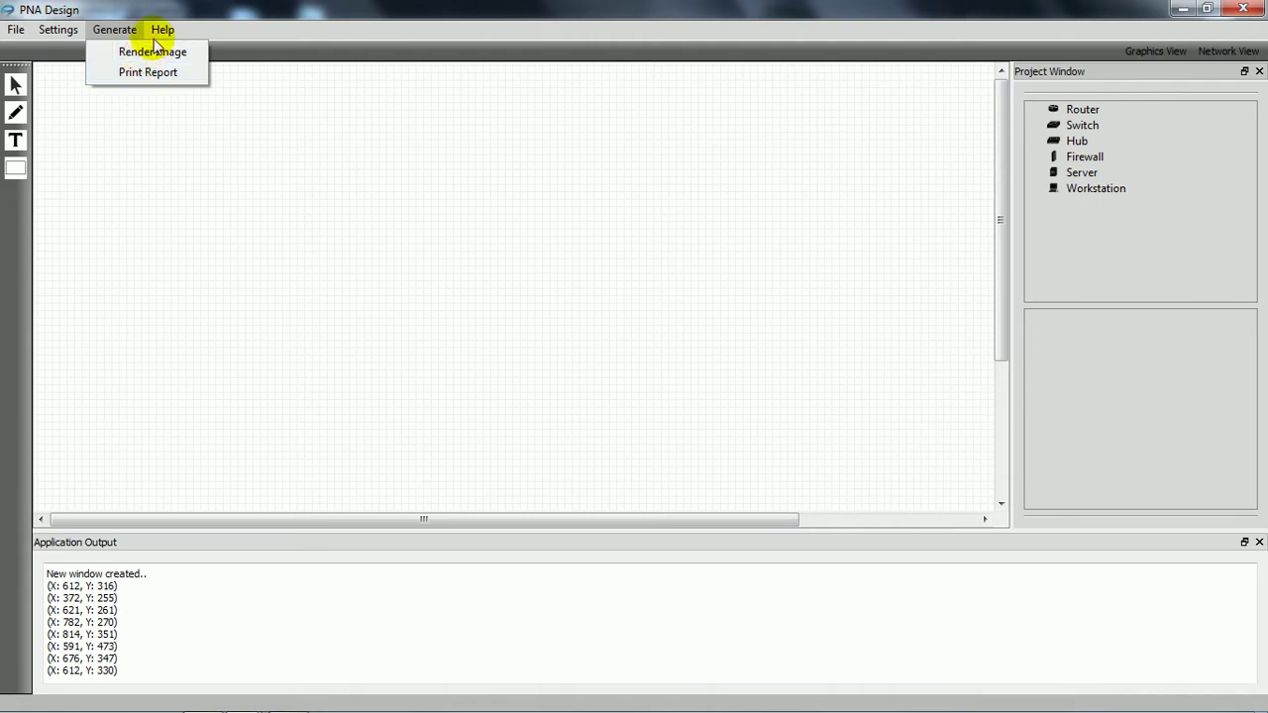
mouse_move(161, 33)
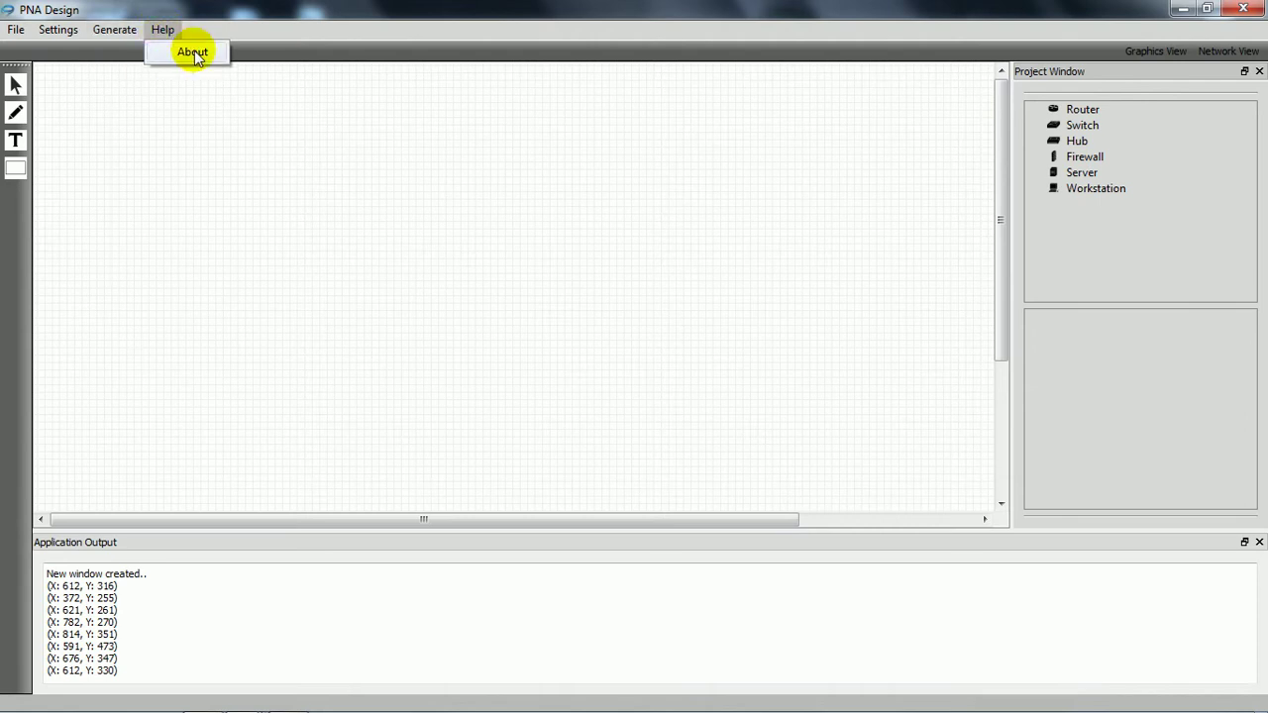
click(192, 50)
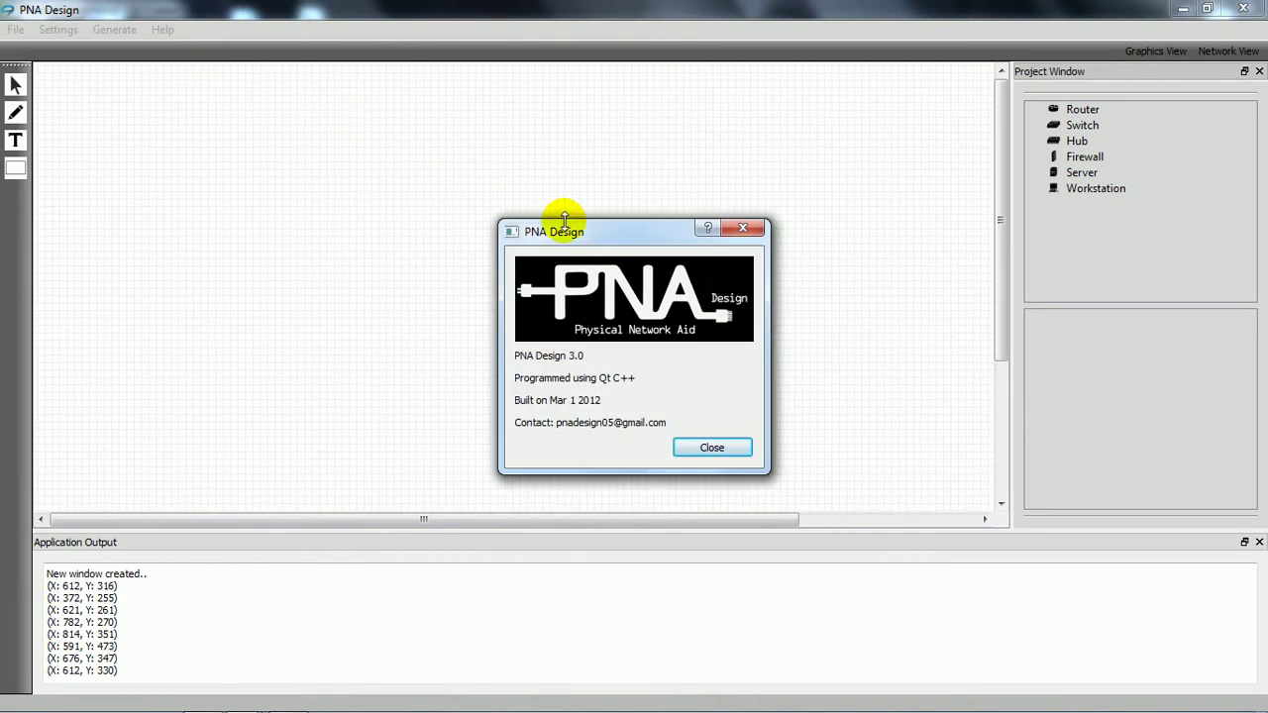
click(713, 447)
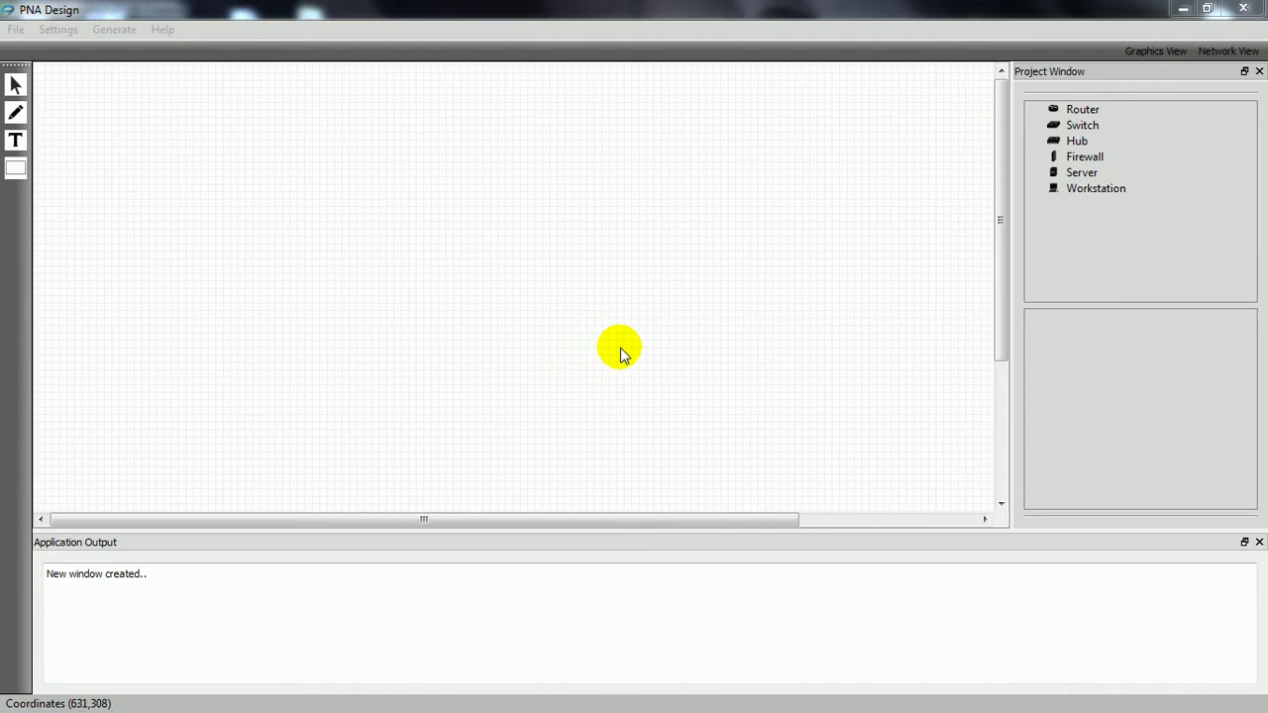
click(621, 348)
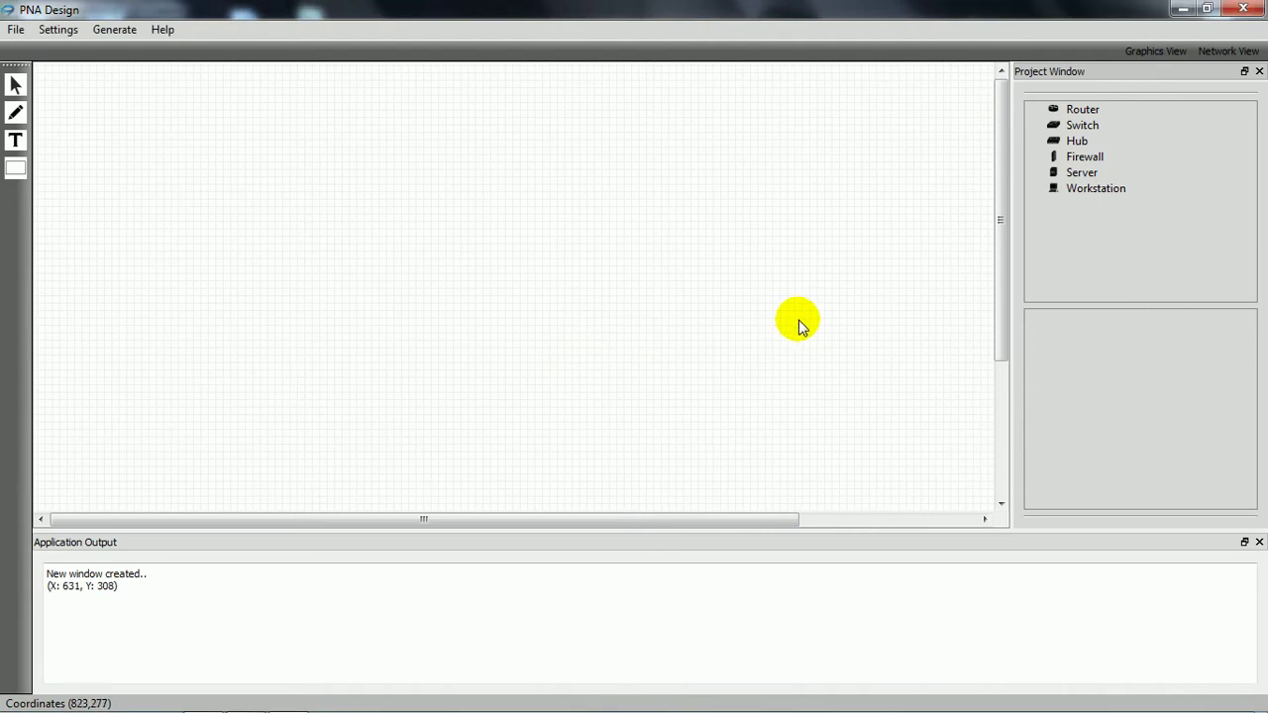
click(1138, 53)
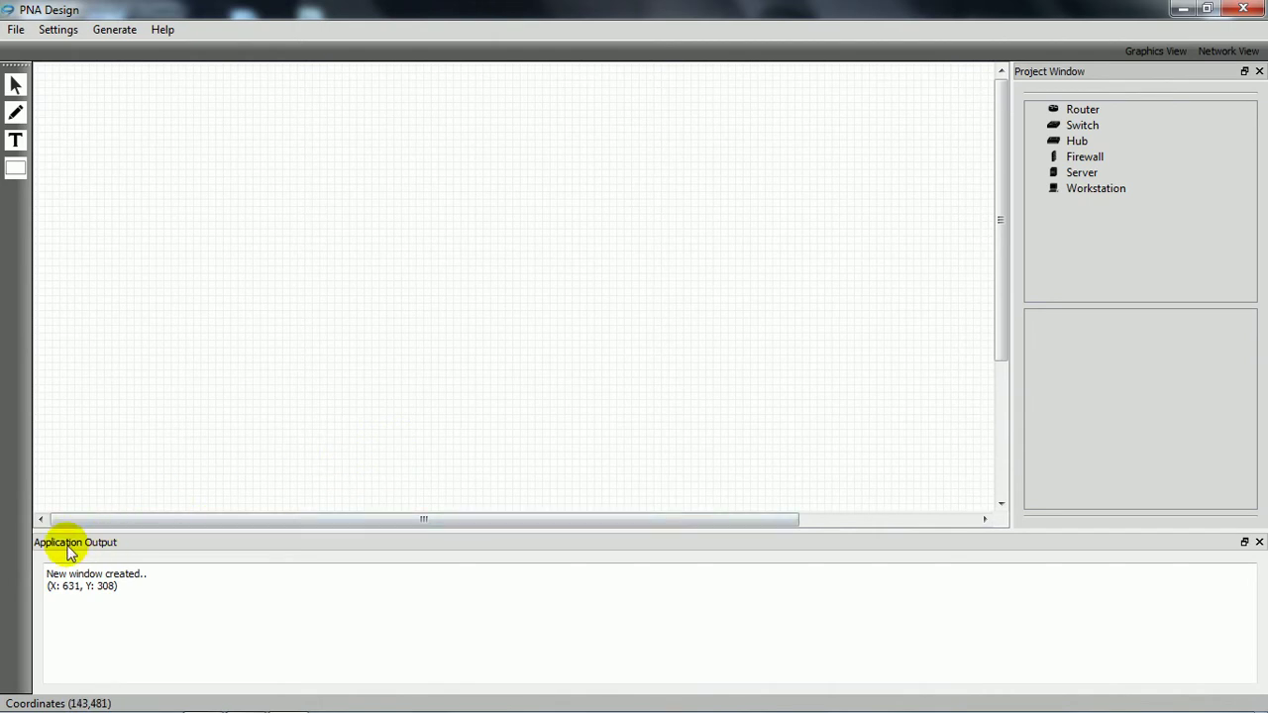
click(193, 398)
click(349, 412)
click(463, 339)
click(285, 262)
click(385, 393)
click(487, 338)
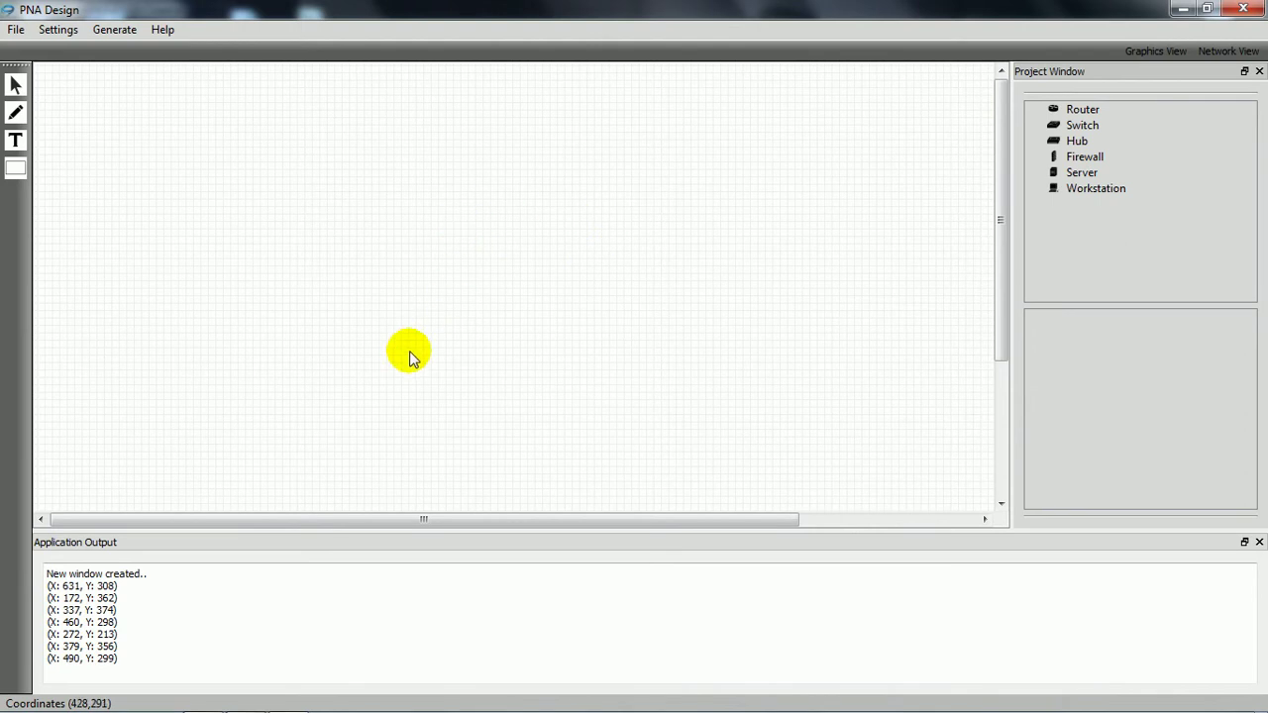
click(15, 86)
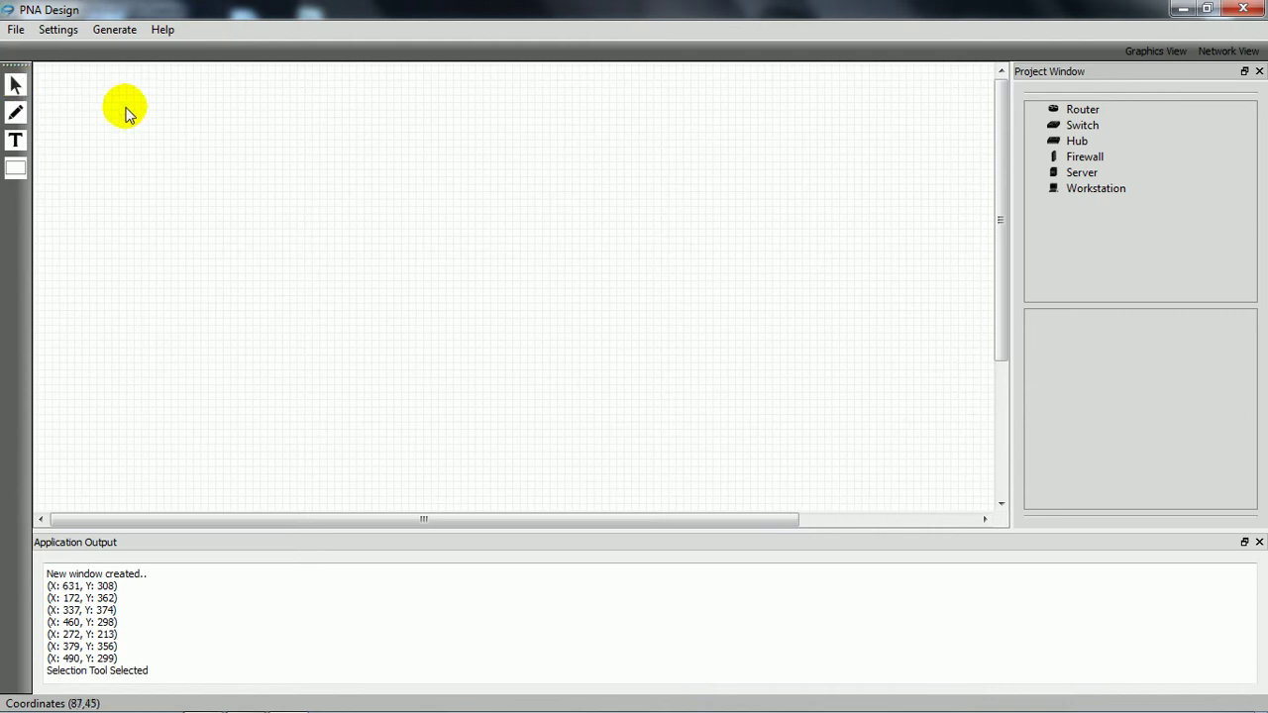
drag(189, 141, 514, 391)
drag(446, 177, 714, 378)
drag(165, 130, 421, 330)
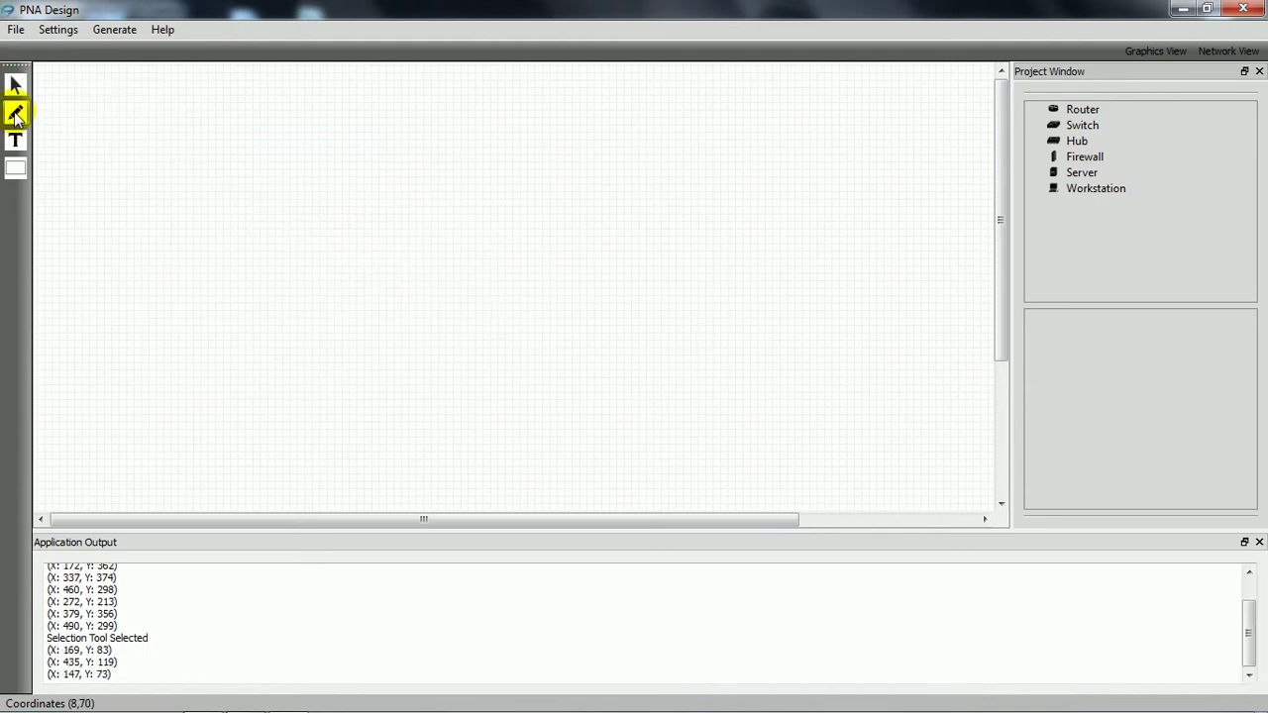
Step: Draw four slanted and crossing lines with the Pen tool
click(16, 115)
click(225, 148)
click(394, 258)
click(370, 137)
click(557, 240)
click(216, 268)
click(433, 272)
click(215, 221)
click(338, 109)
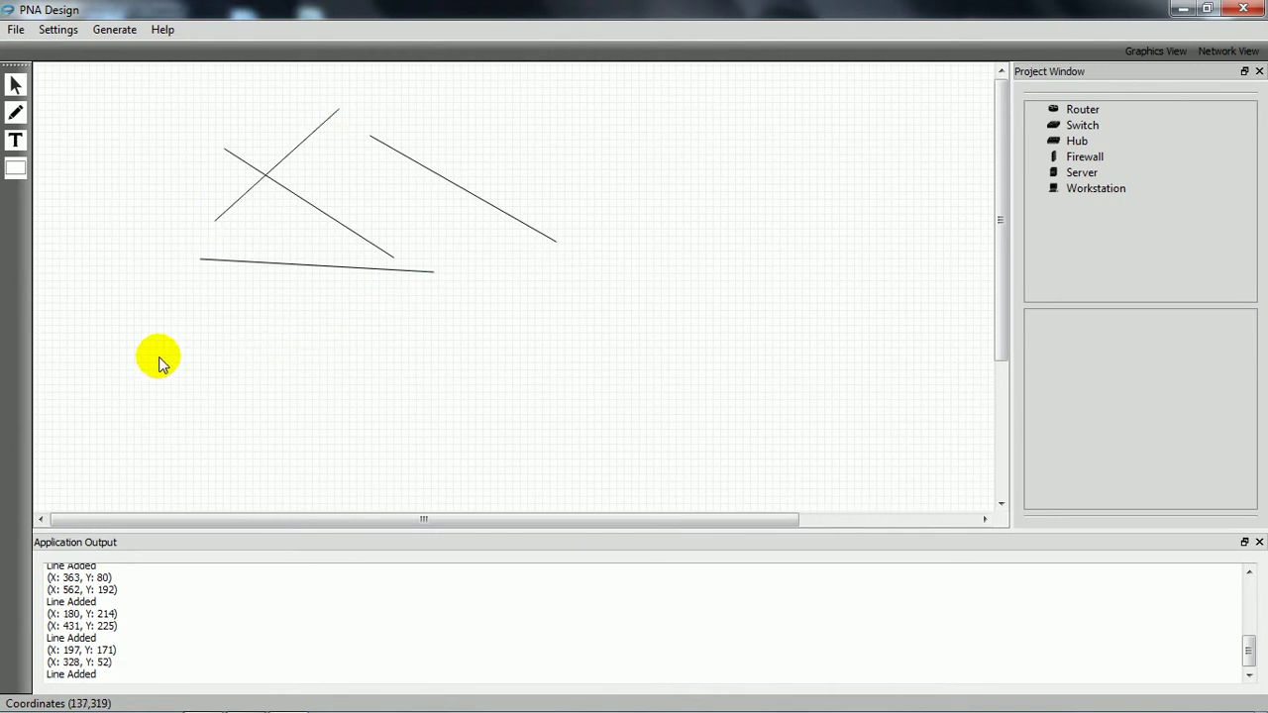
Step: Draw a grid of two horizontal lines crossed by three vertical lines
click(134, 368)
click(484, 370)
click(141, 422)
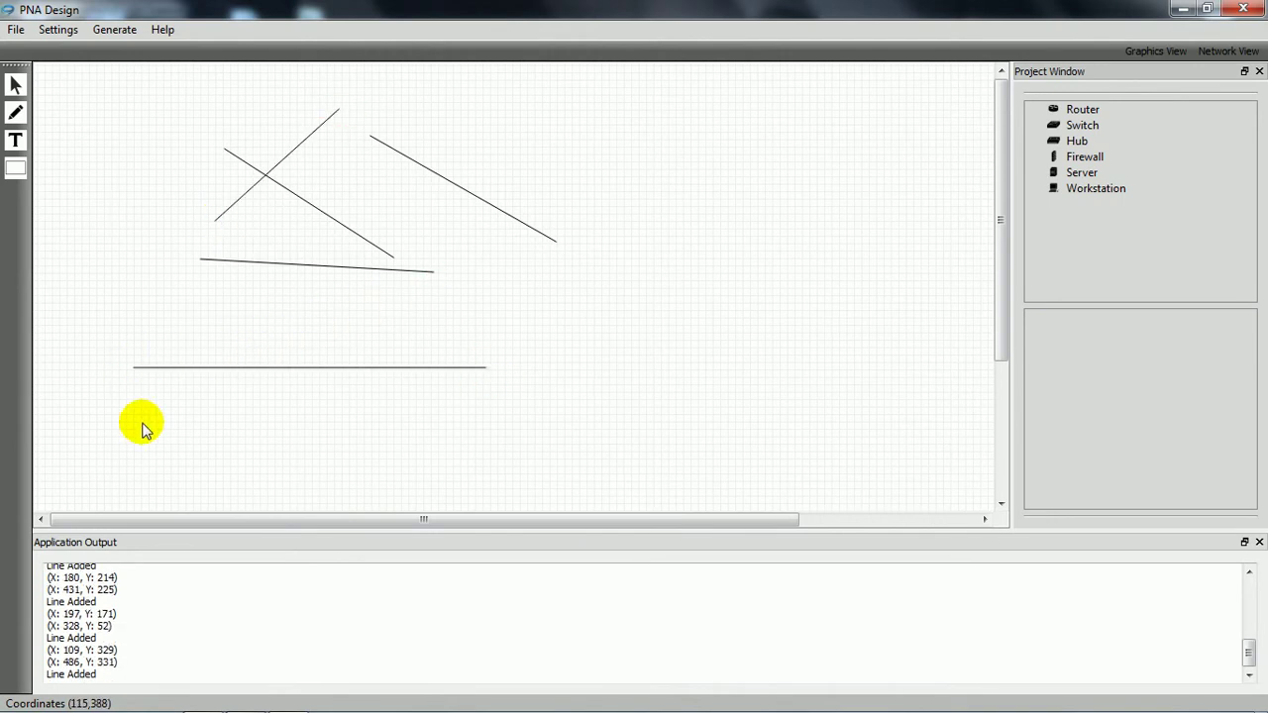
click(458, 423)
click(234, 327)
click(232, 465)
click(304, 325)
click(304, 463)
click(372, 328)
click(380, 465)
Step: Add the text 'hellow world' to the right of the lines
click(15, 140)
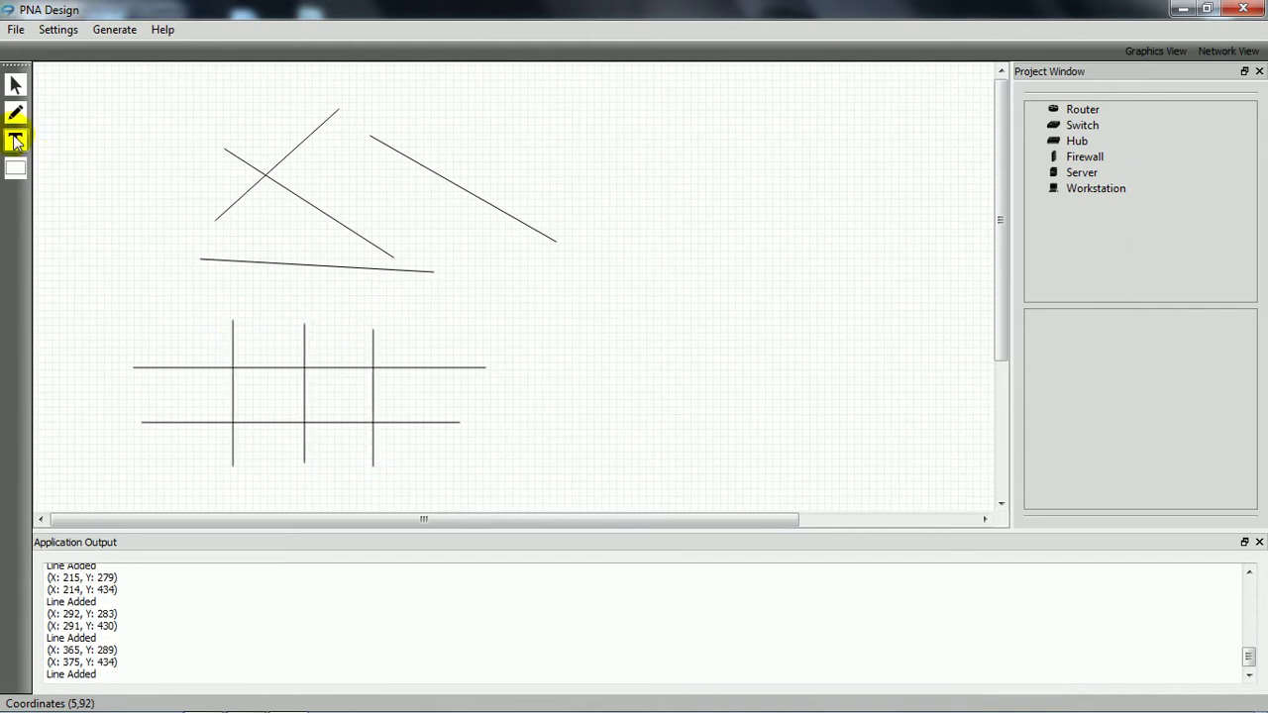
click(15, 140)
click(632, 311)
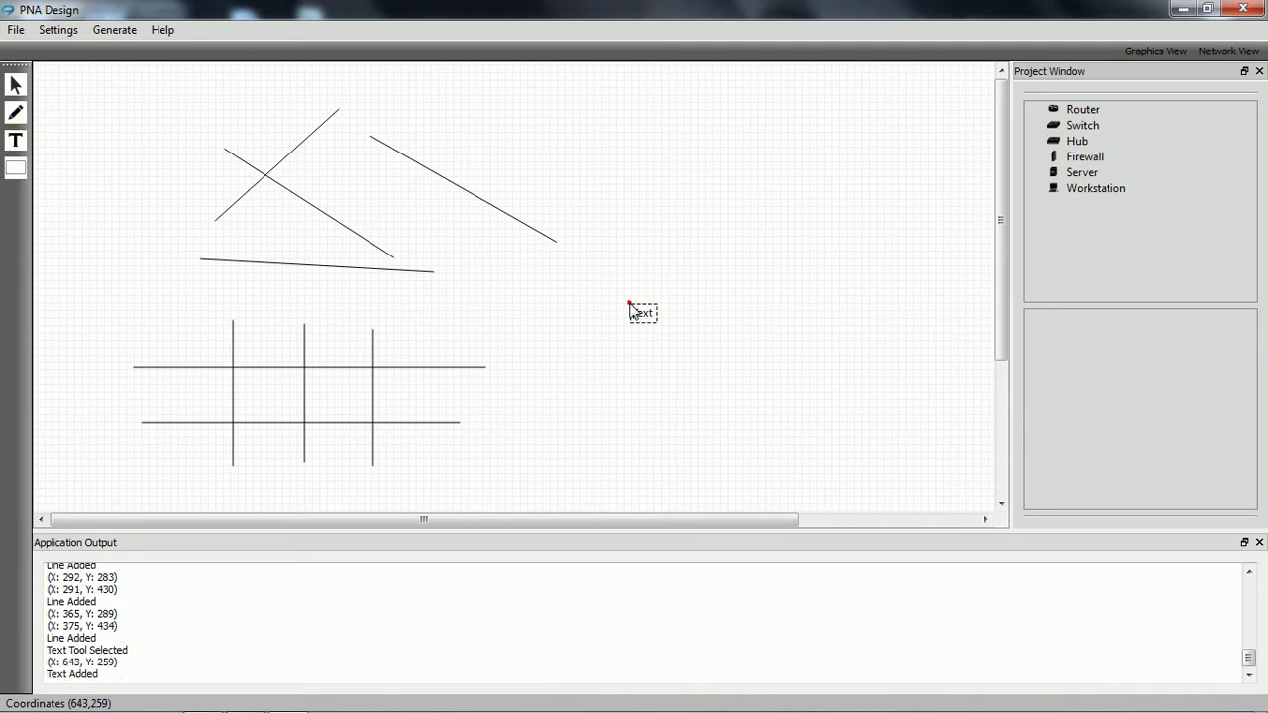
click(724, 244)
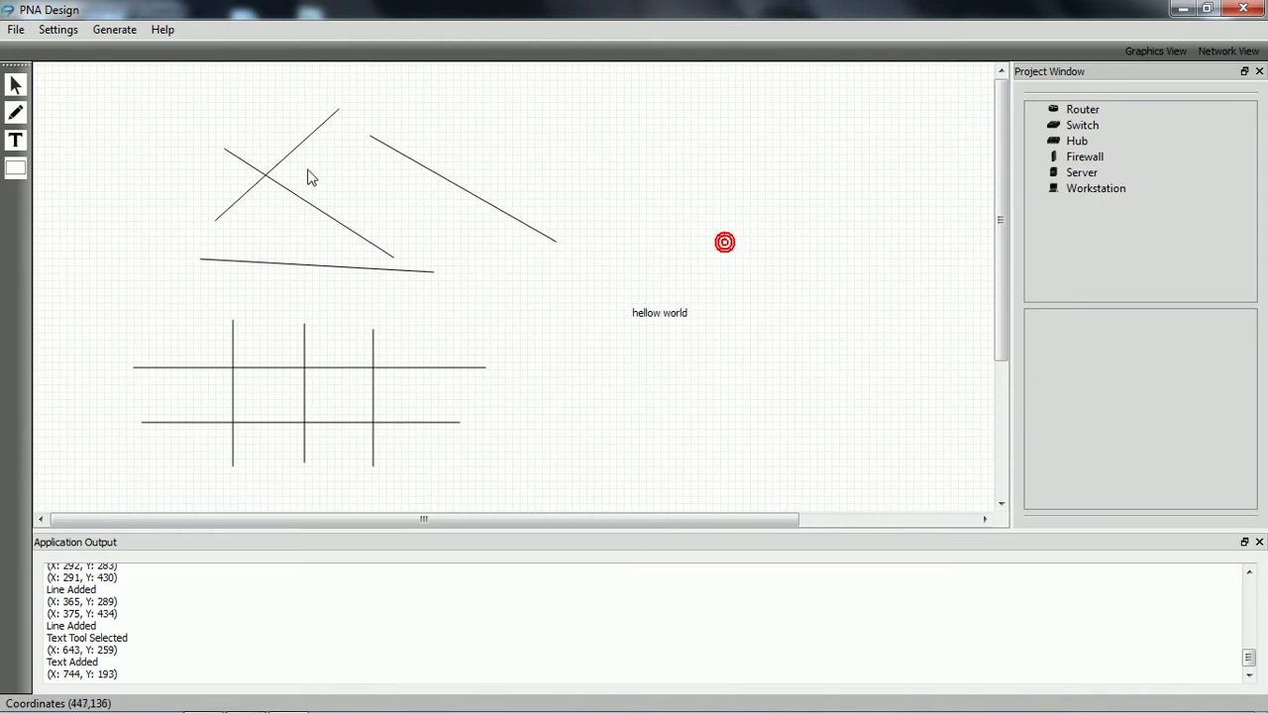
Step: Draw three nested rectangles in the upper right area
click(17, 169)
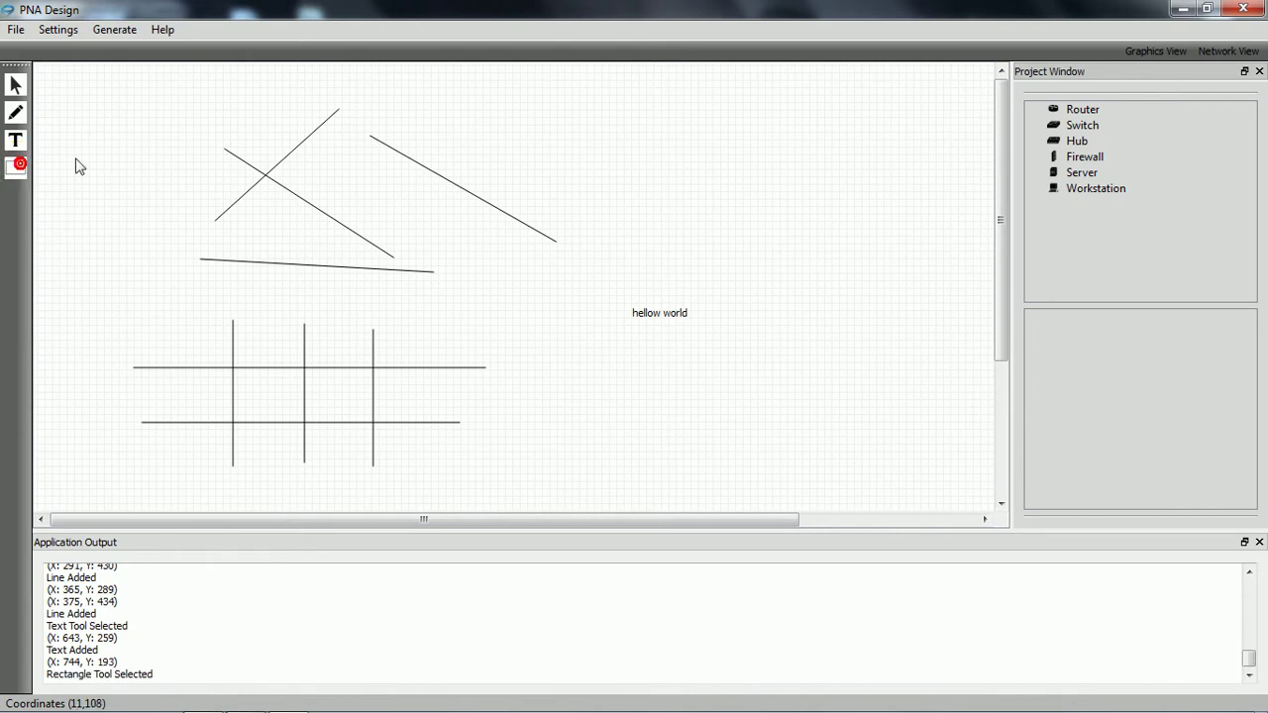
drag(591, 91, 813, 230)
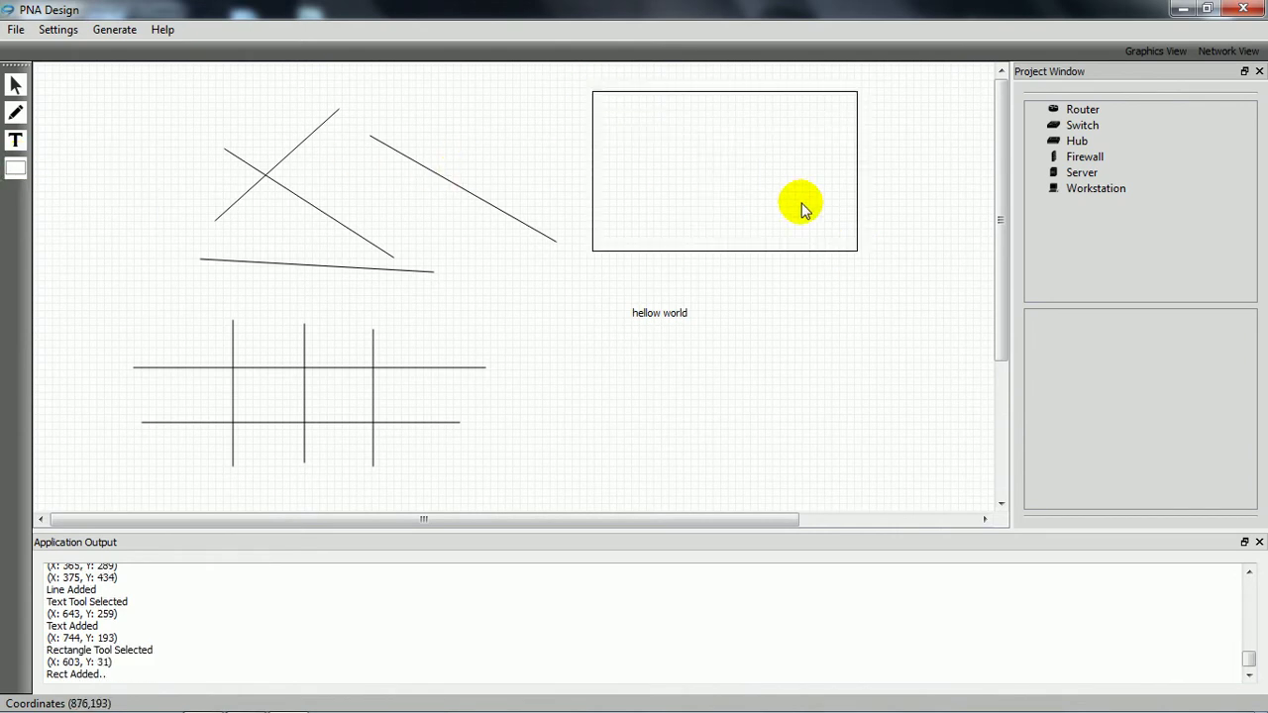
drag(624, 113, 818, 233)
drag(665, 139, 773, 206)
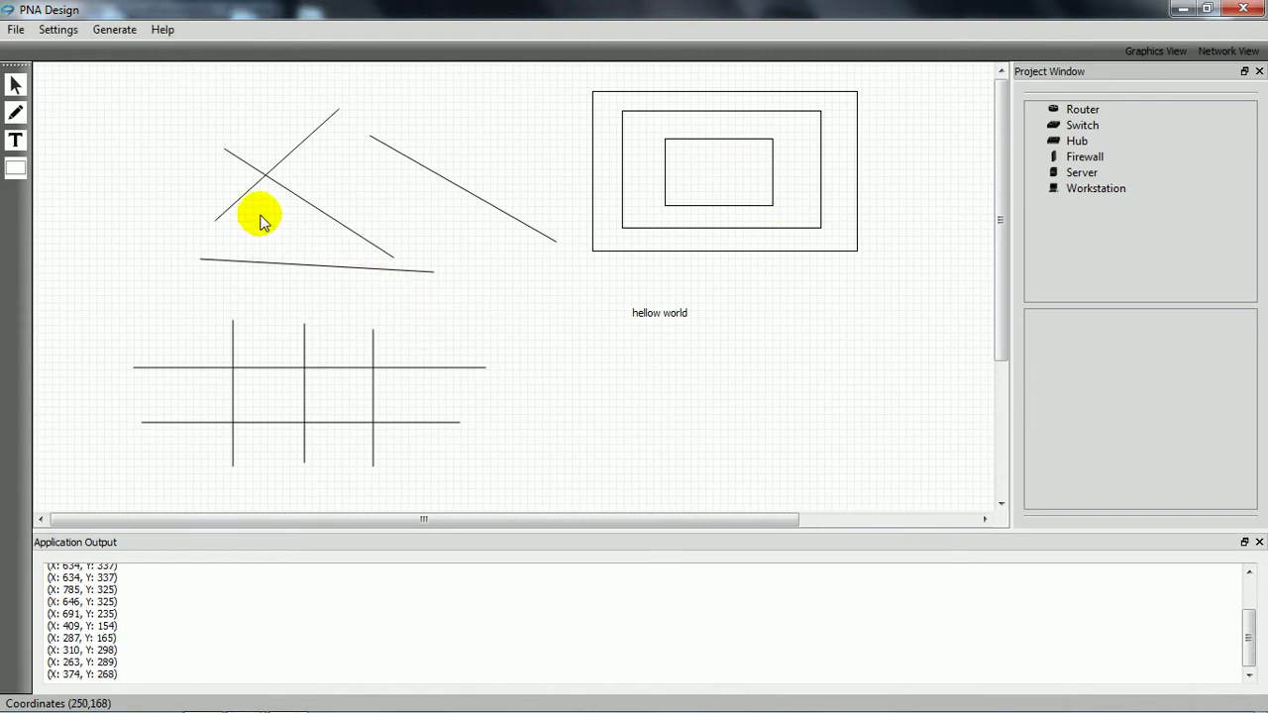
click(16, 30)
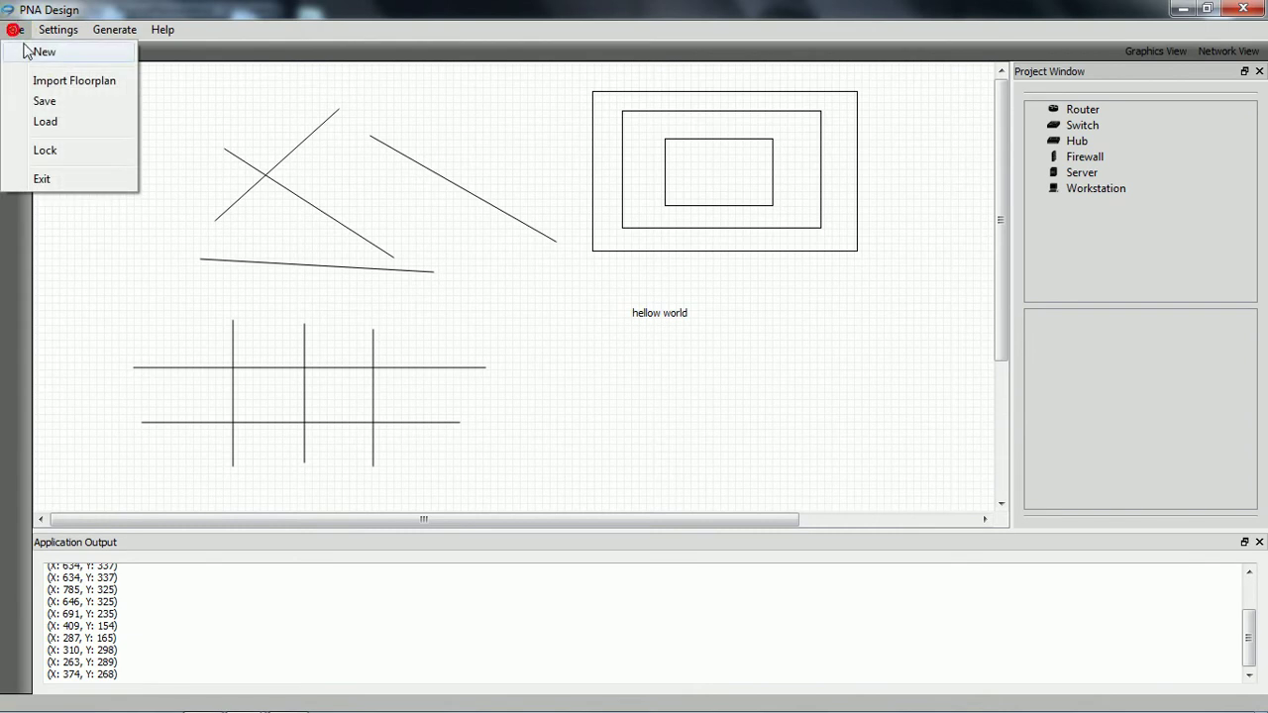
Step: Start a new floorplan and draw a large outer rectangle with a smaller one below it
click(58, 58)
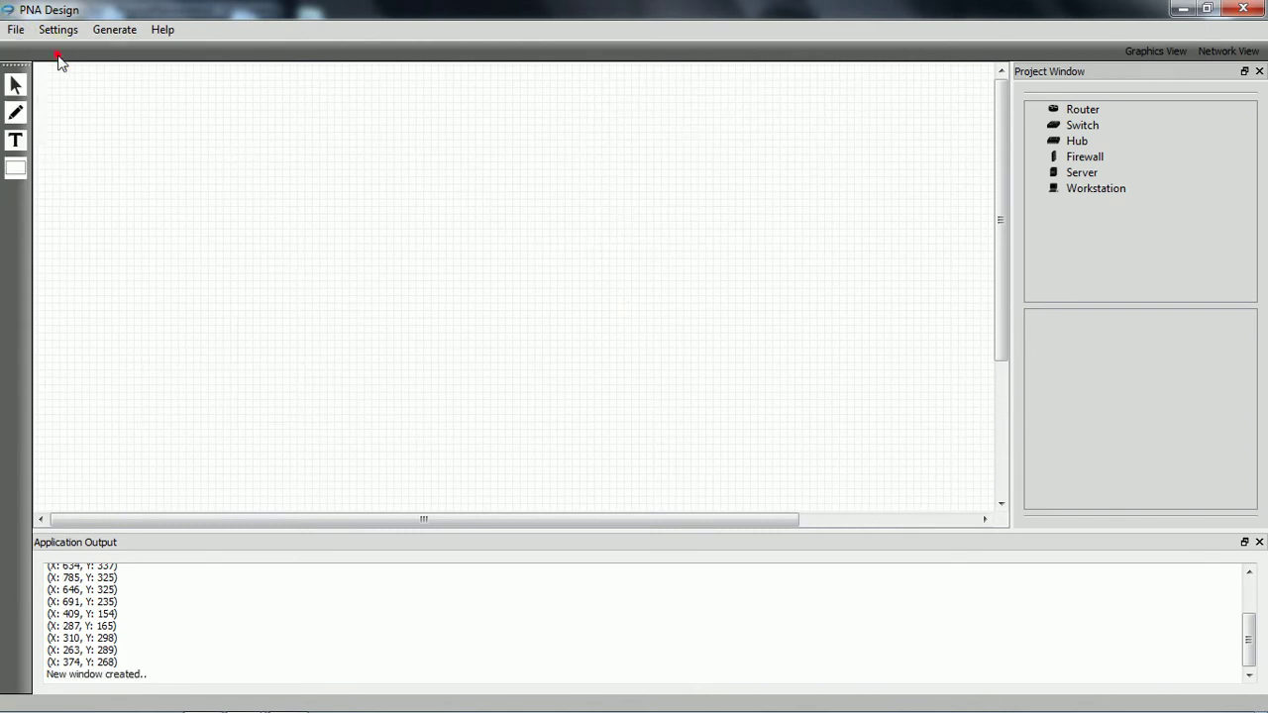
click(15, 168)
drag(190, 123, 898, 423)
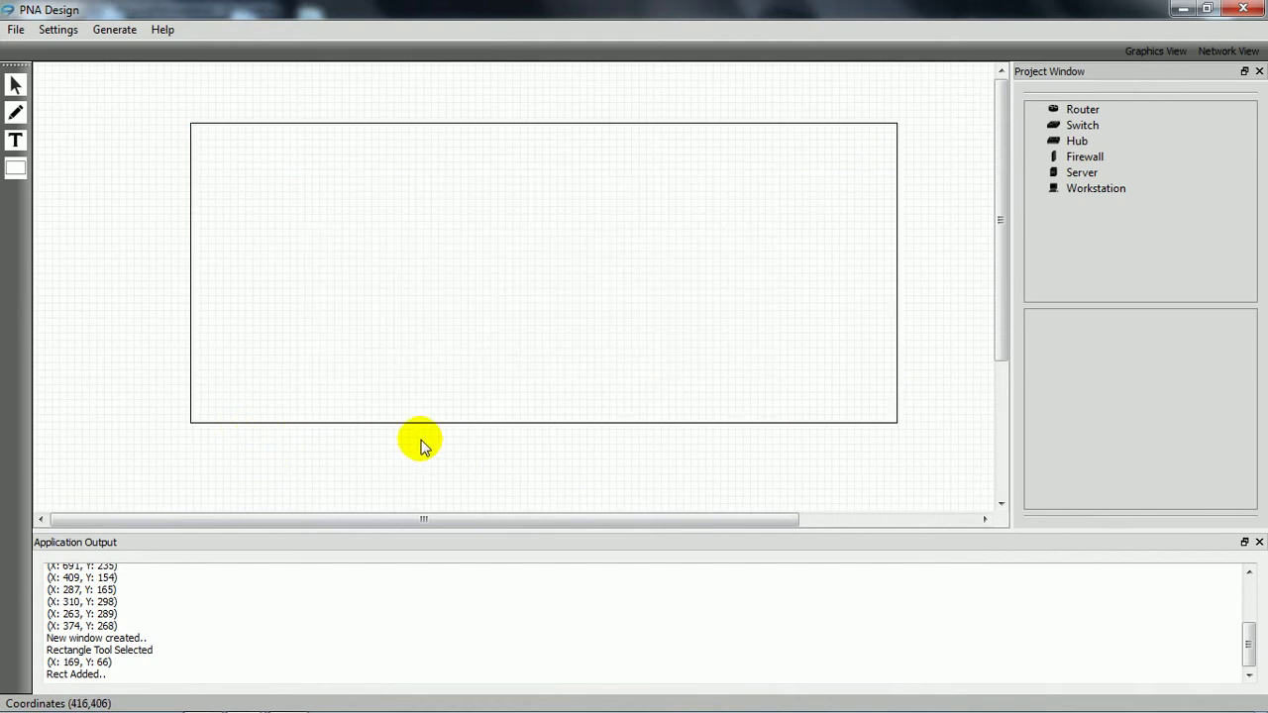
drag(414, 443, 688, 492)
Step: Move the small rectangle flush against the large one and draw a wall down from the top edge
click(15, 85)
drag(551, 456, 544, 440)
click(15, 112)
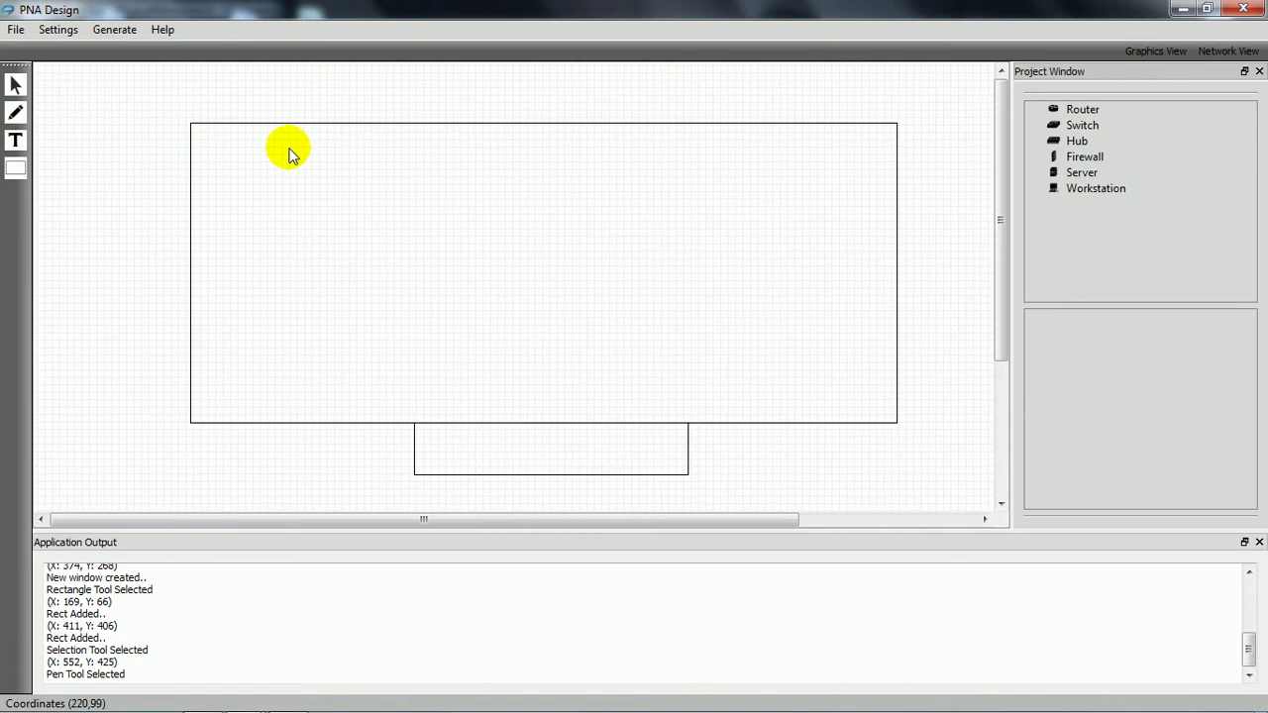
mouse_move(321, 126)
mouse_down()
mouse_move(320, 199)
mouse_move(190, 195)
mouse_up()
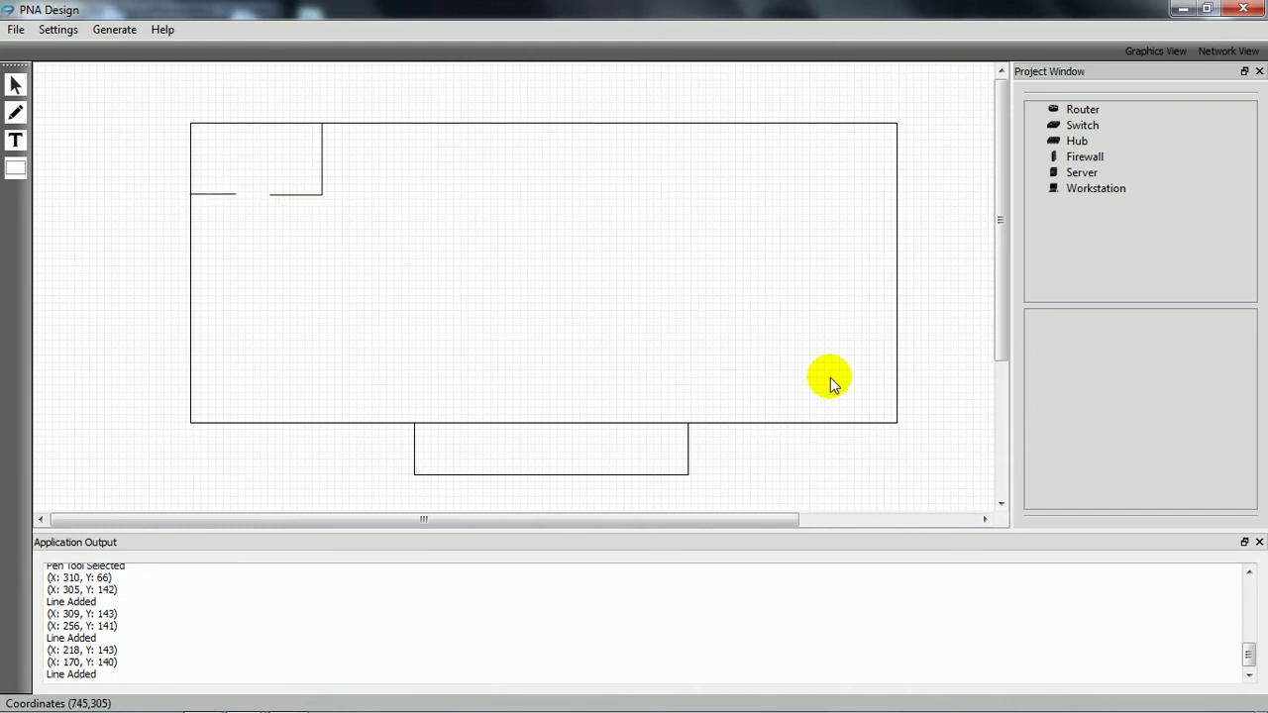
Step: Draw a horizontal partition from the right edge with a short wall going down
click(898, 363)
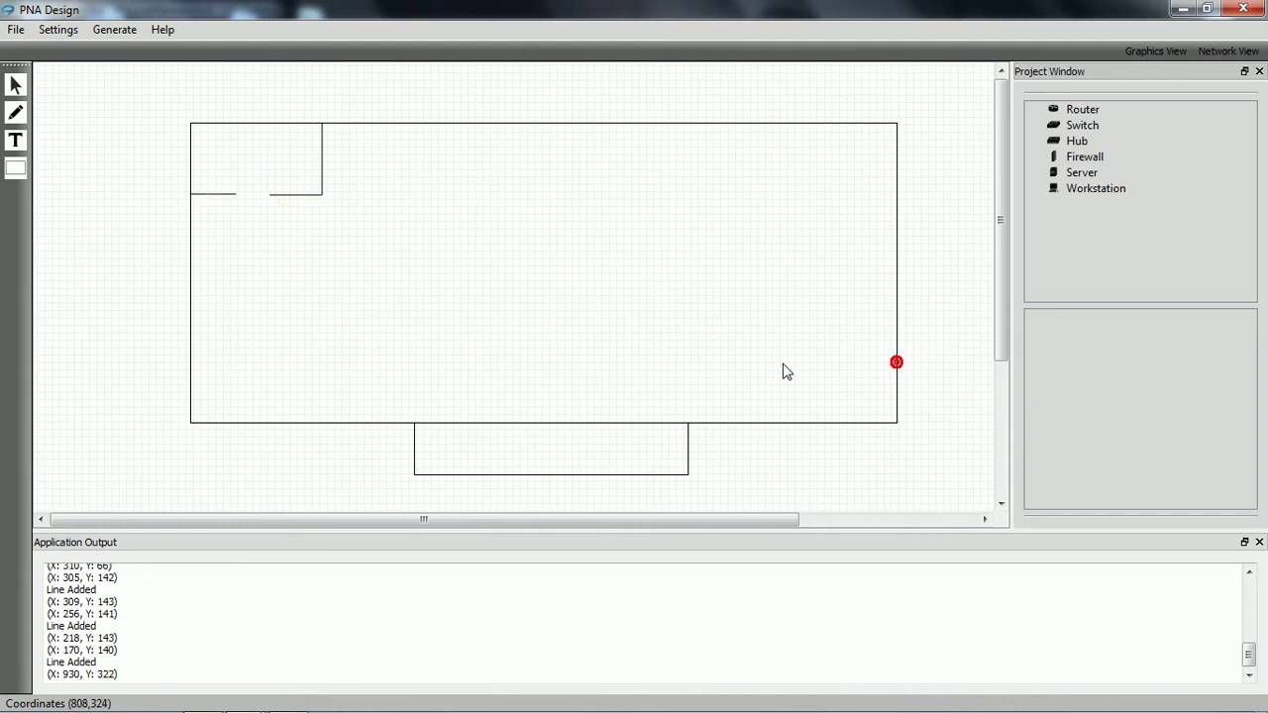
click(758, 364)
click(758, 364)
click(758, 392)
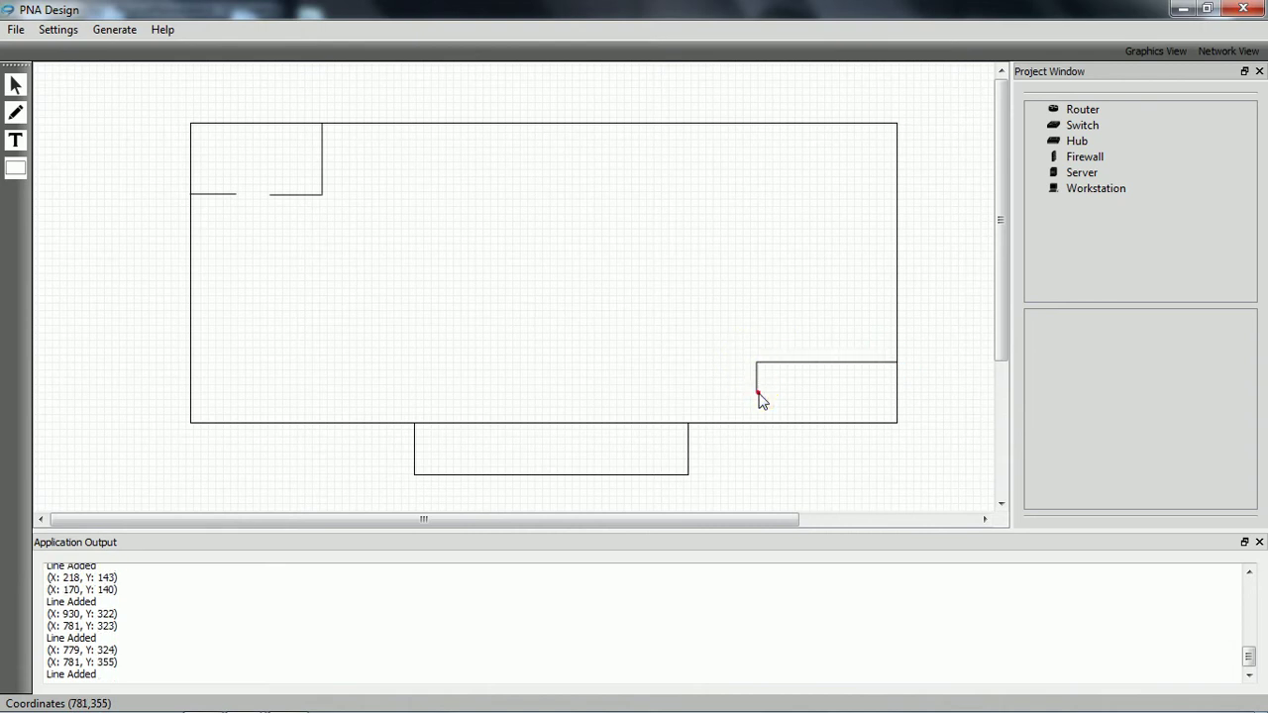
Step: Draw the kitchen wall from the left edge, angling then running straight down
click(191, 298)
click(299, 297)
click(299, 298)
click(322, 333)
click(322, 333)
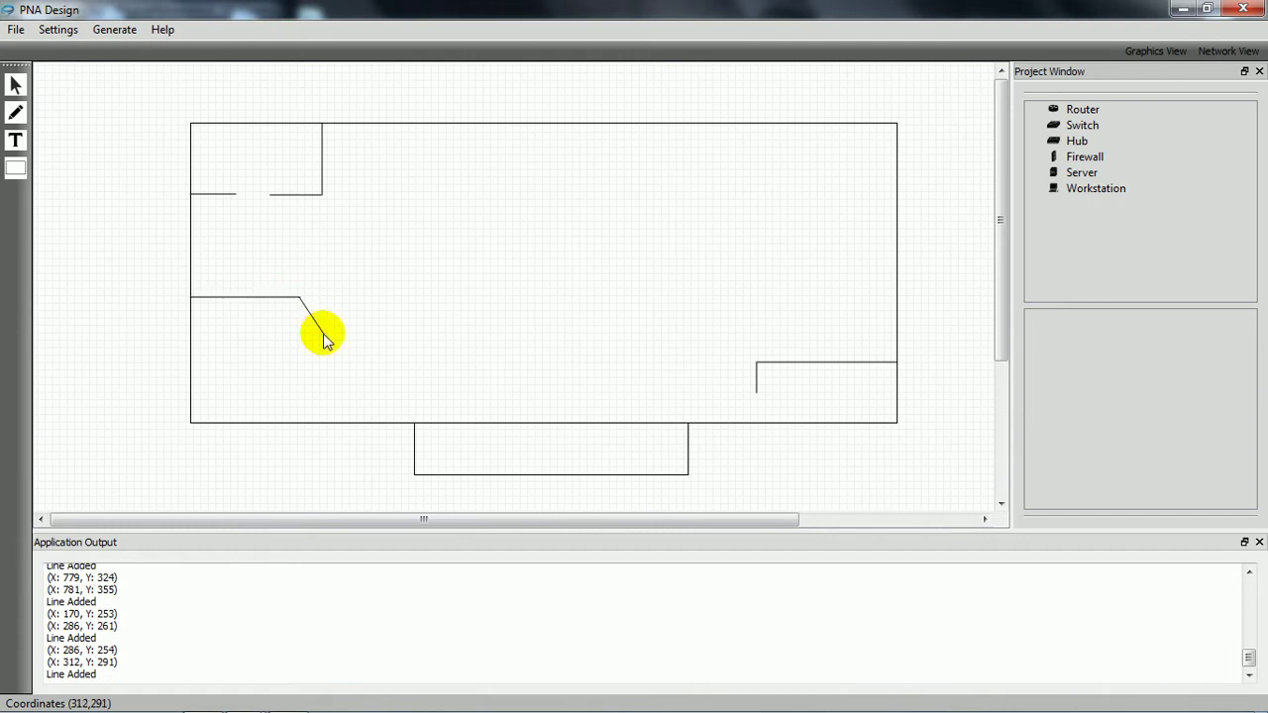
click(322, 387)
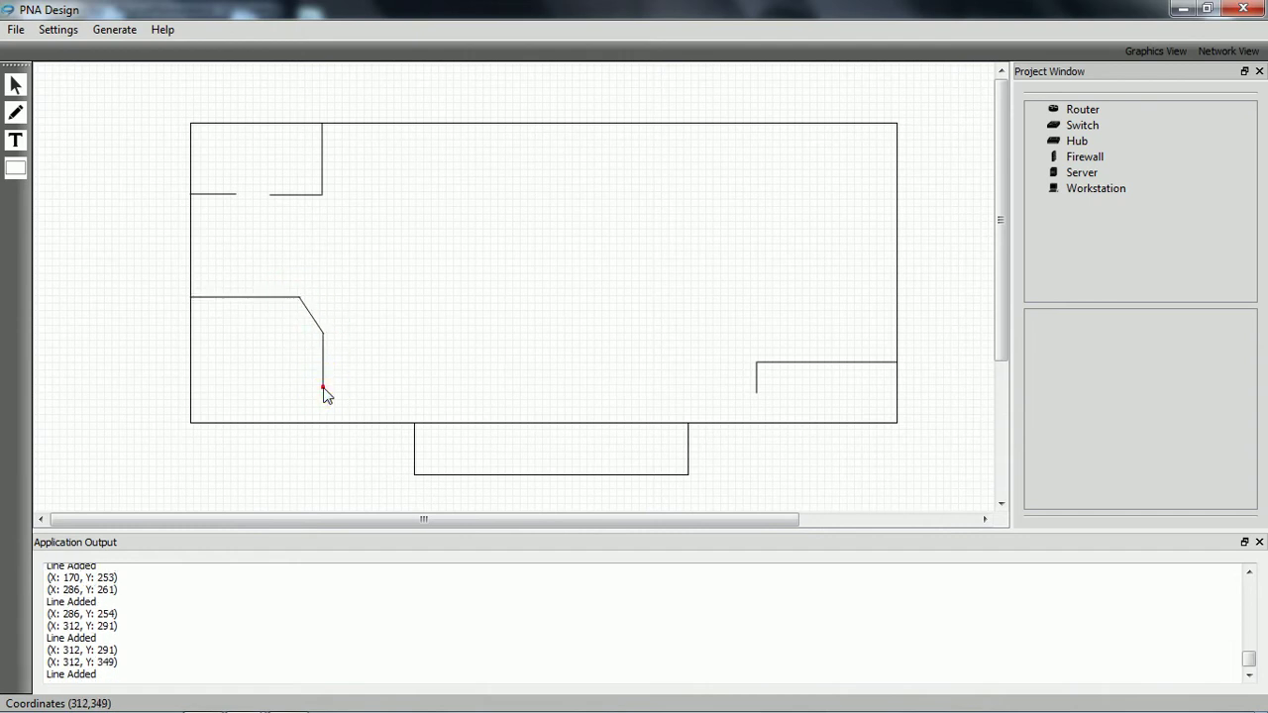
Step: Draw the top-right room's walls from the top outer wall to the right outer wall
click(741, 124)
click(739, 195)
click(739, 195)
click(770, 195)
click(814, 203)
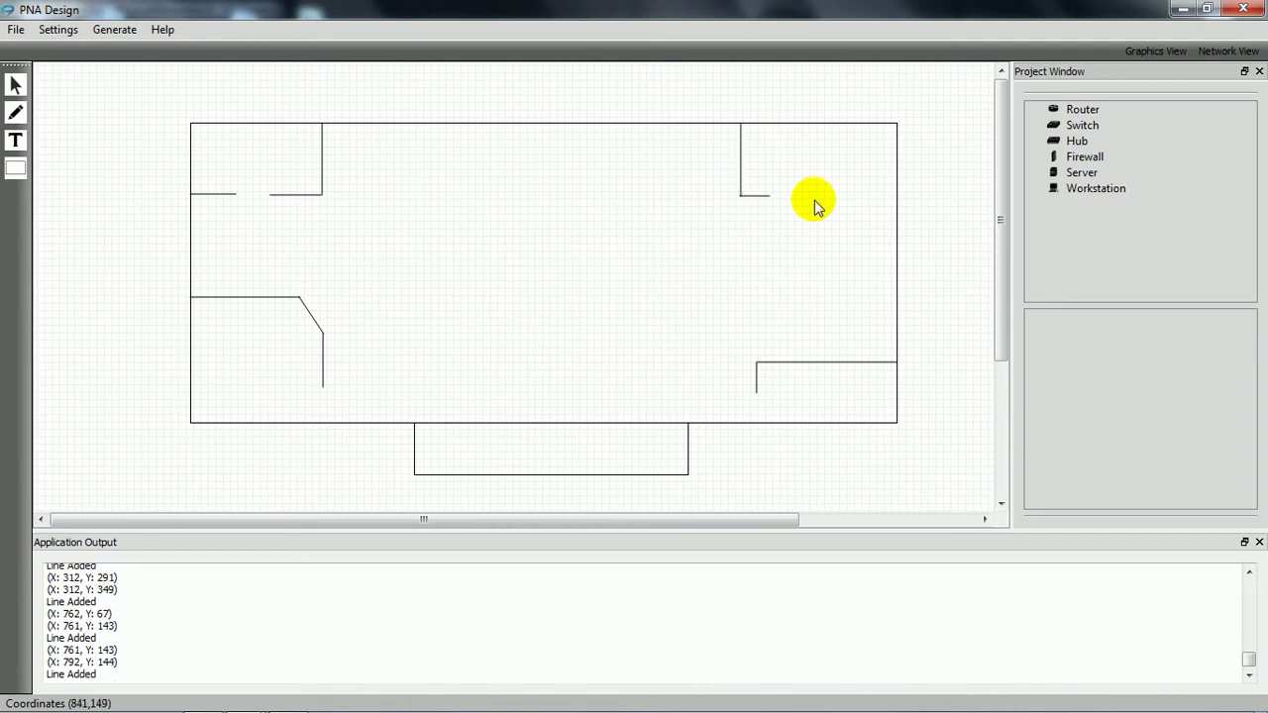
click(813, 196)
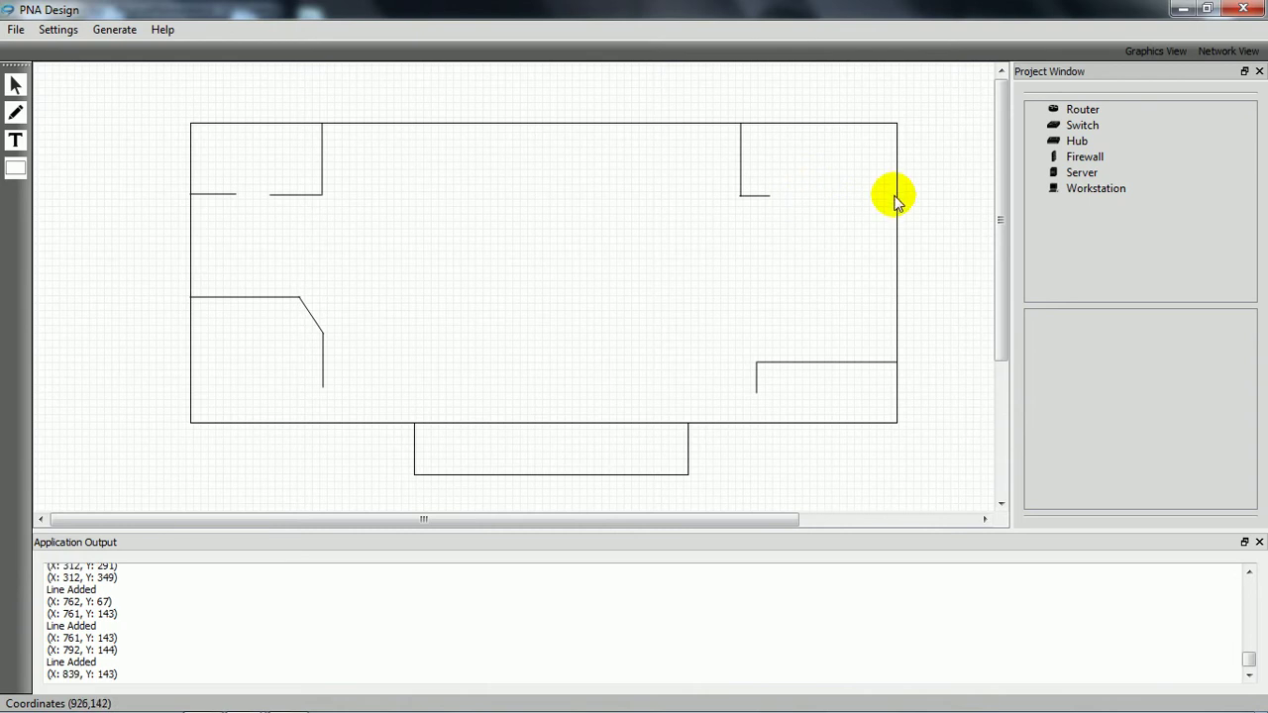
click(897, 197)
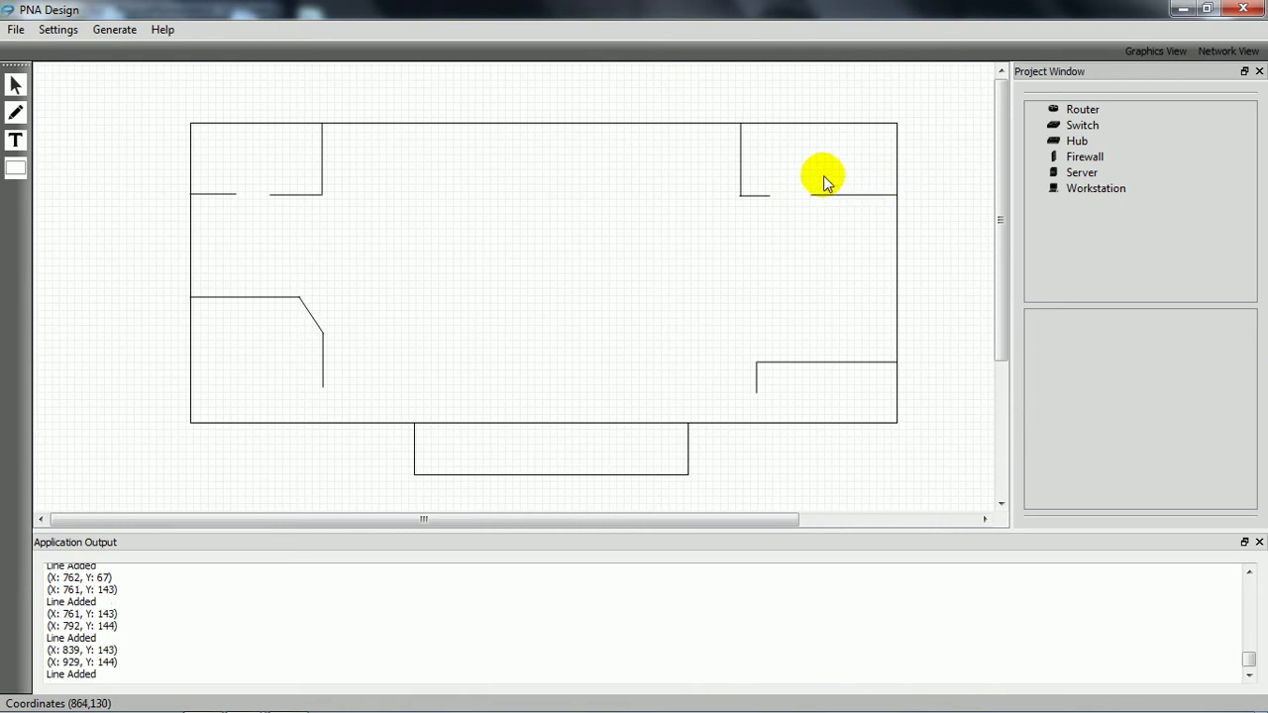
Step: Draw the top-middle room's lower wall with a doorway gap and its vertical closing wall
click(322, 195)
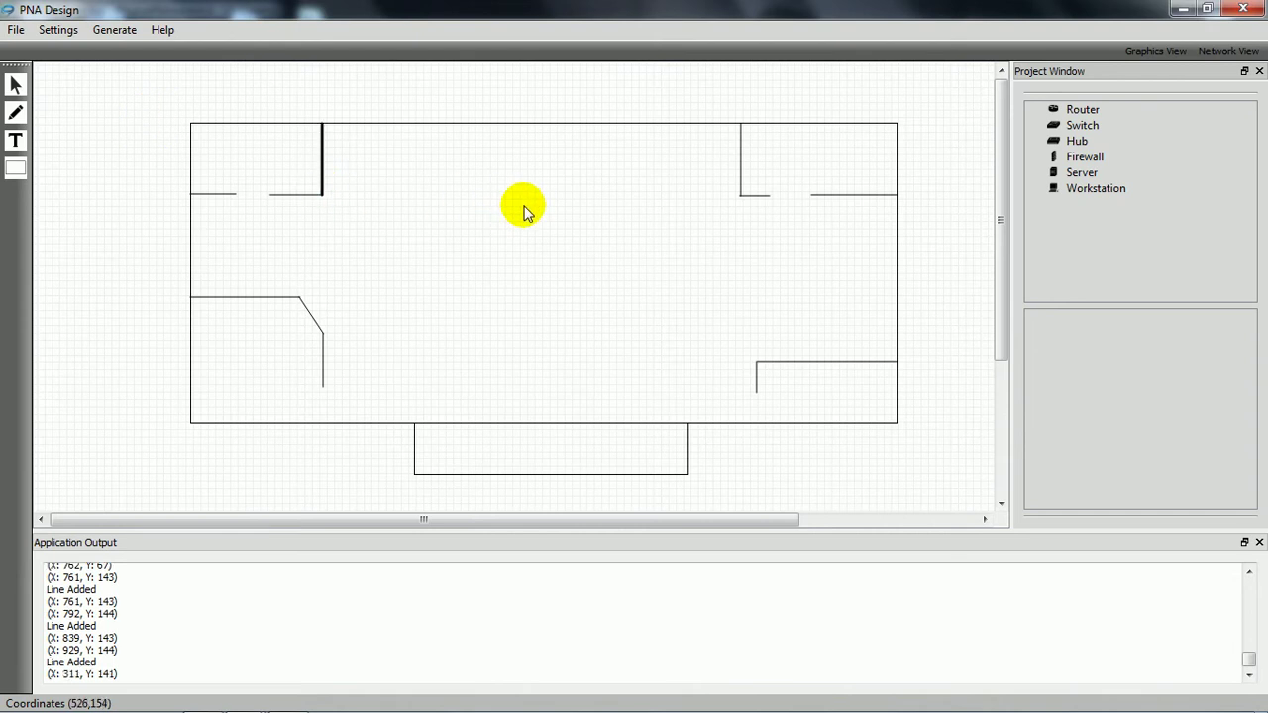
click(417, 195)
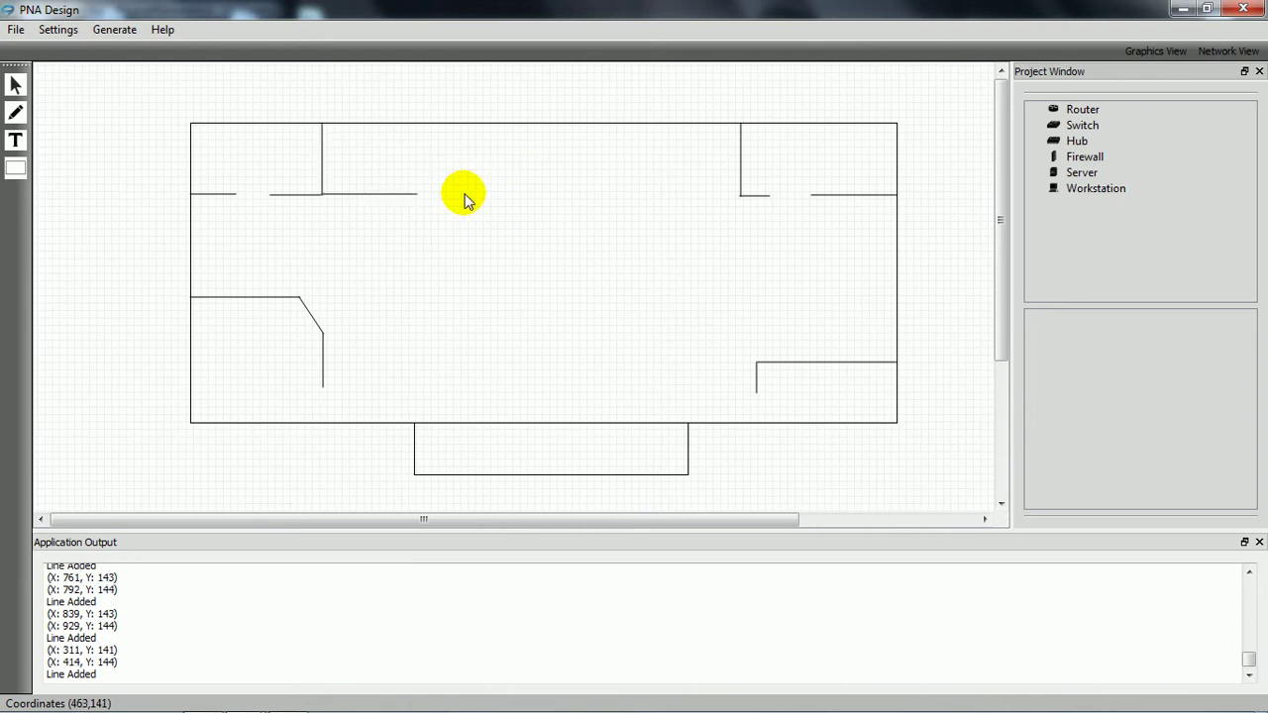
click(15, 86)
click(368, 200)
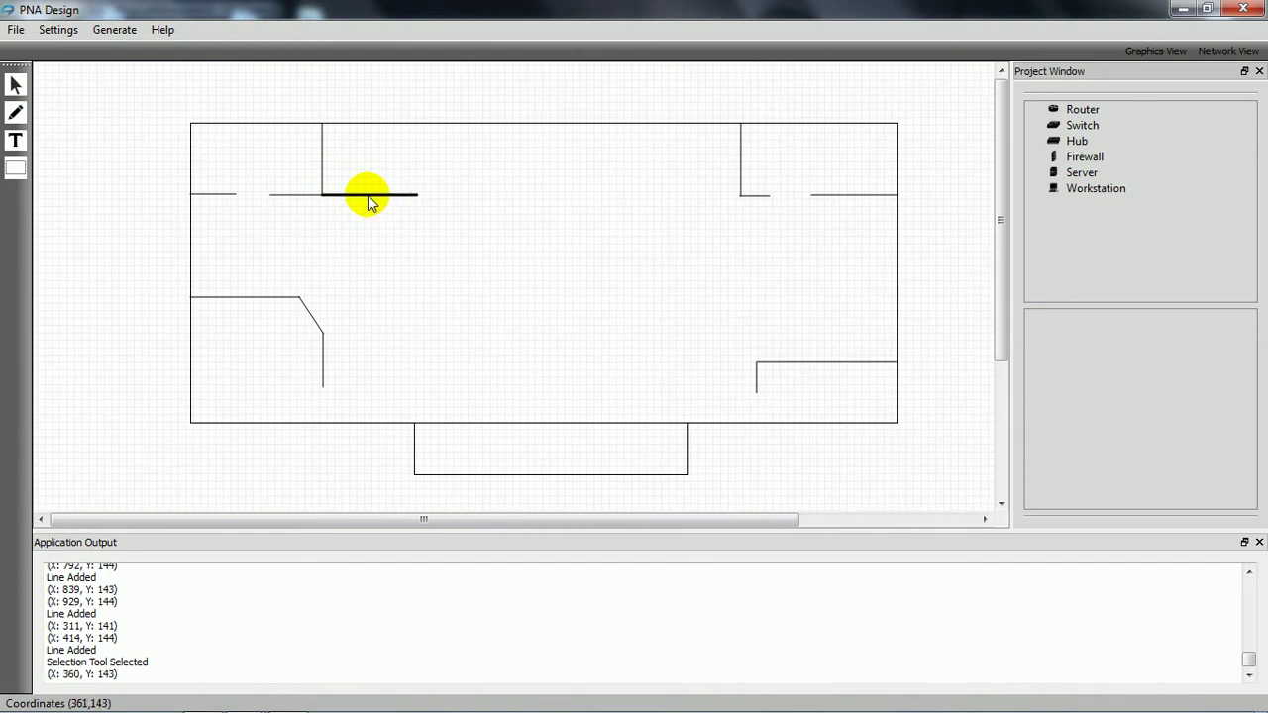
click(15, 112)
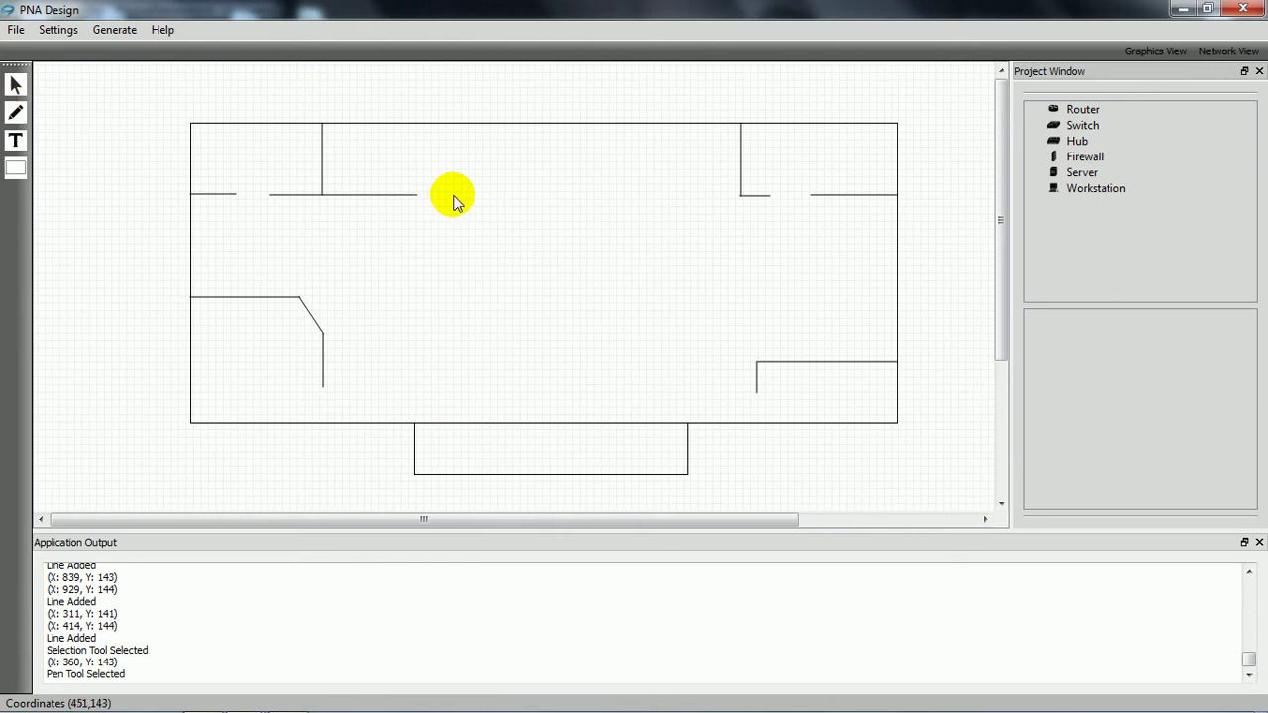
click(453, 196)
click(533, 195)
click(532, 195)
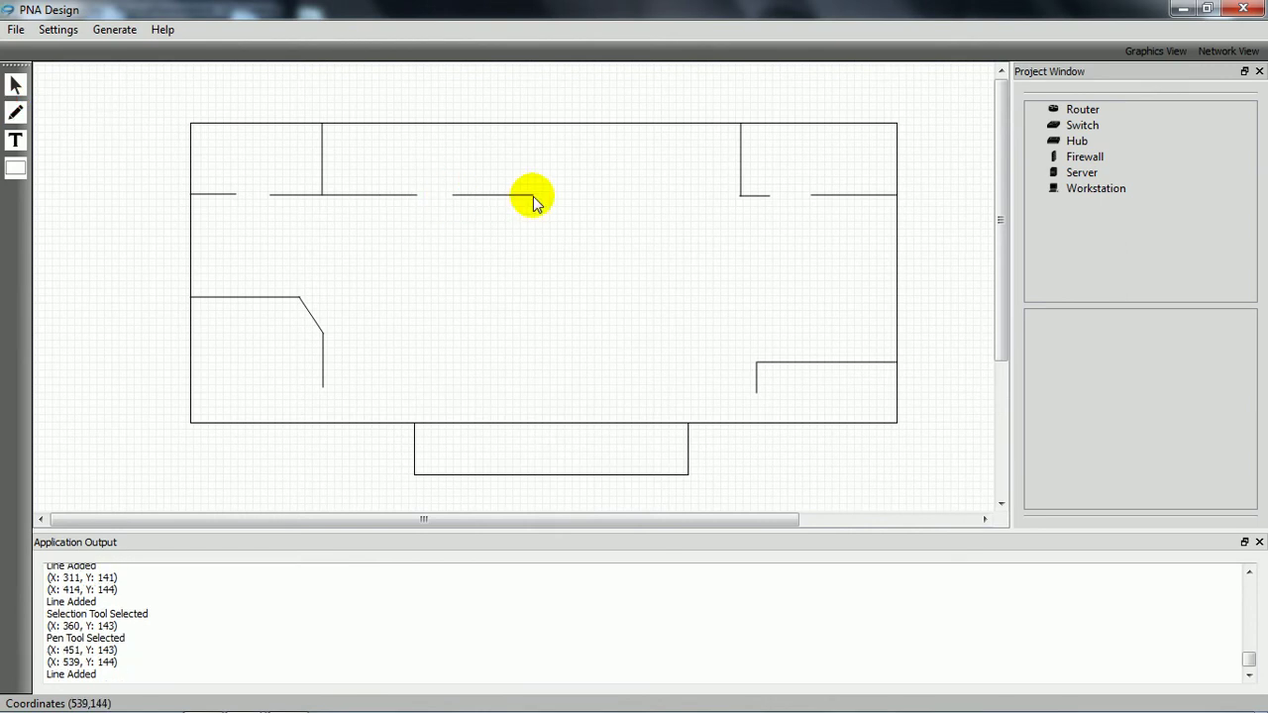
click(531, 125)
click(531, 128)
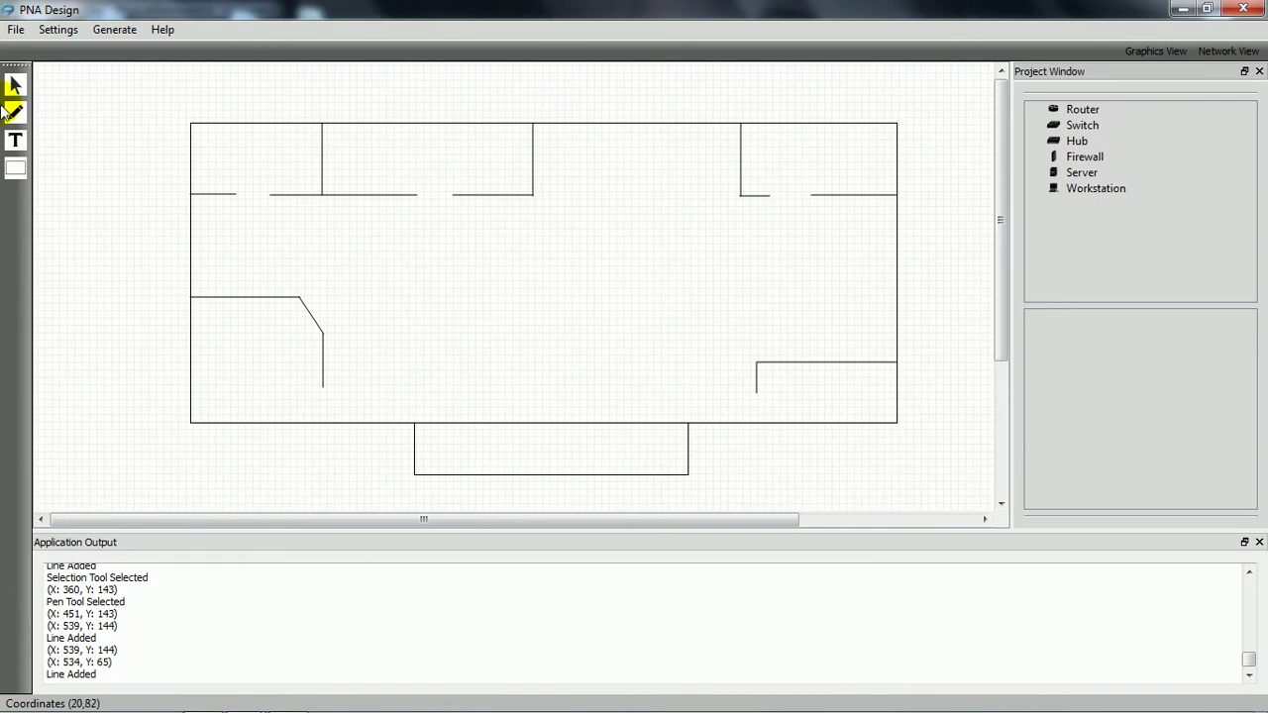
click(16, 140)
click(558, 451)
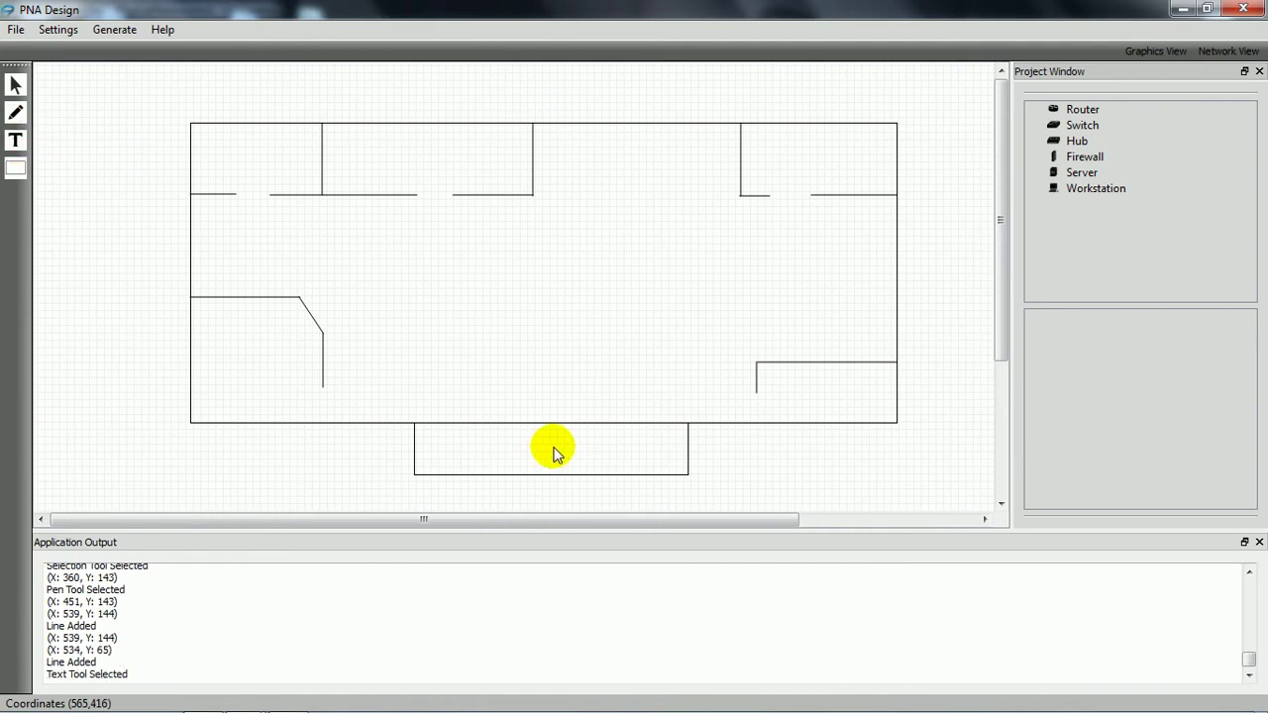
Step: Label the porch 'Porch' and the lower-right room 'wine bar'
key(BackSpace)
key(BackSpace)
key(BackSpace)
key(BackSpace)
text(P)
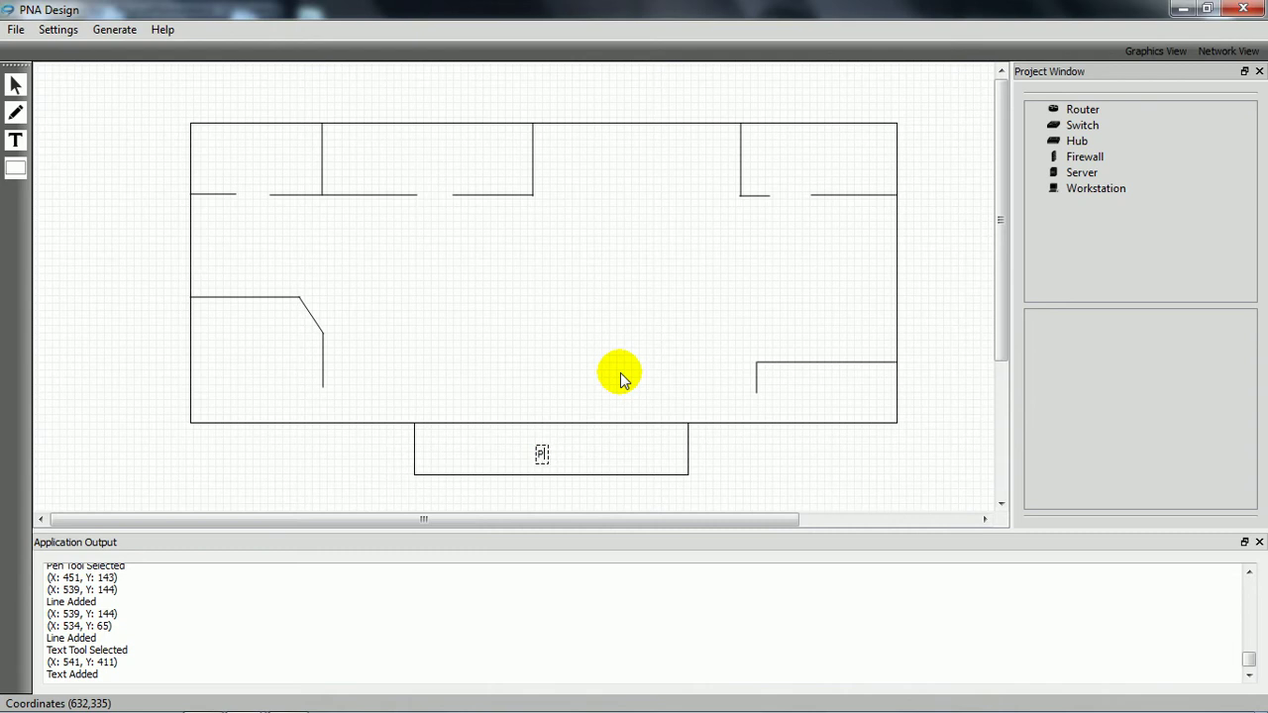
text(orch)
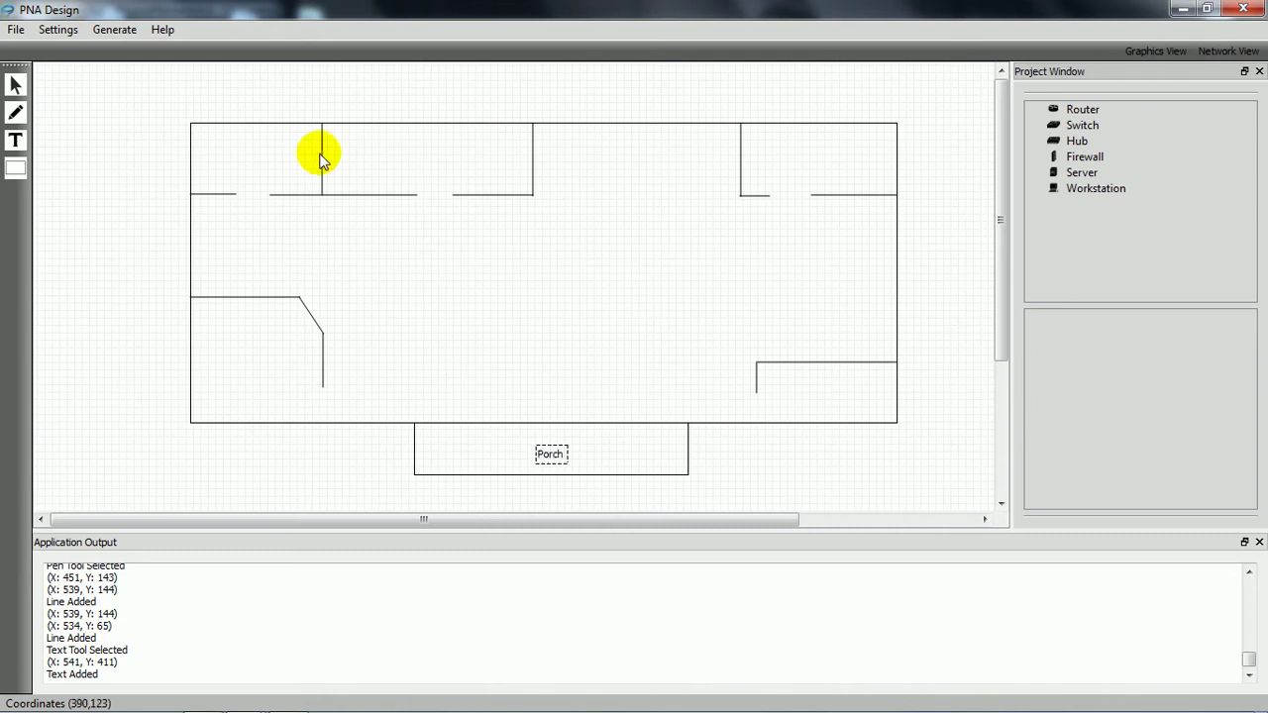
click(14, 140)
click(816, 386)
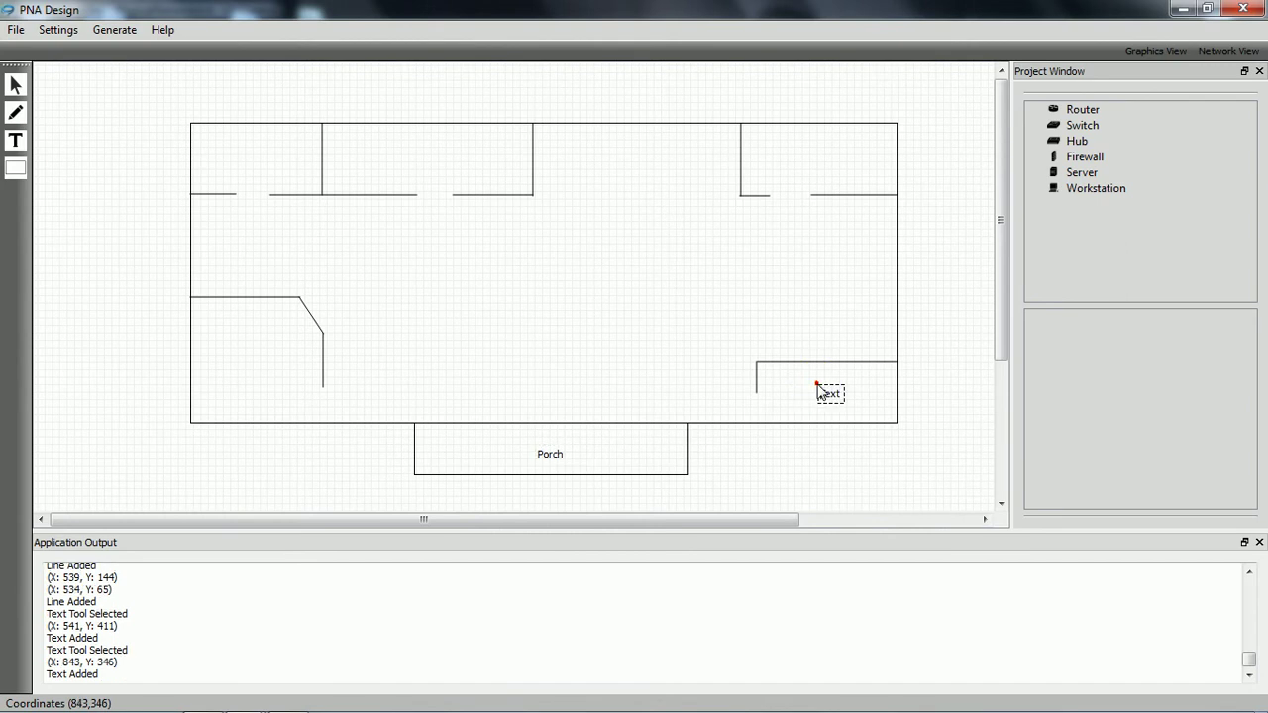
key(BackSpace)
key(BackSpace)
key(BackSpace)
key(BackSpace)
text(wine bar)
click(15, 140)
Step: Label the Toilet, Kitchen, Room A and Room B, nudging the Kitchen label left
click(240, 153)
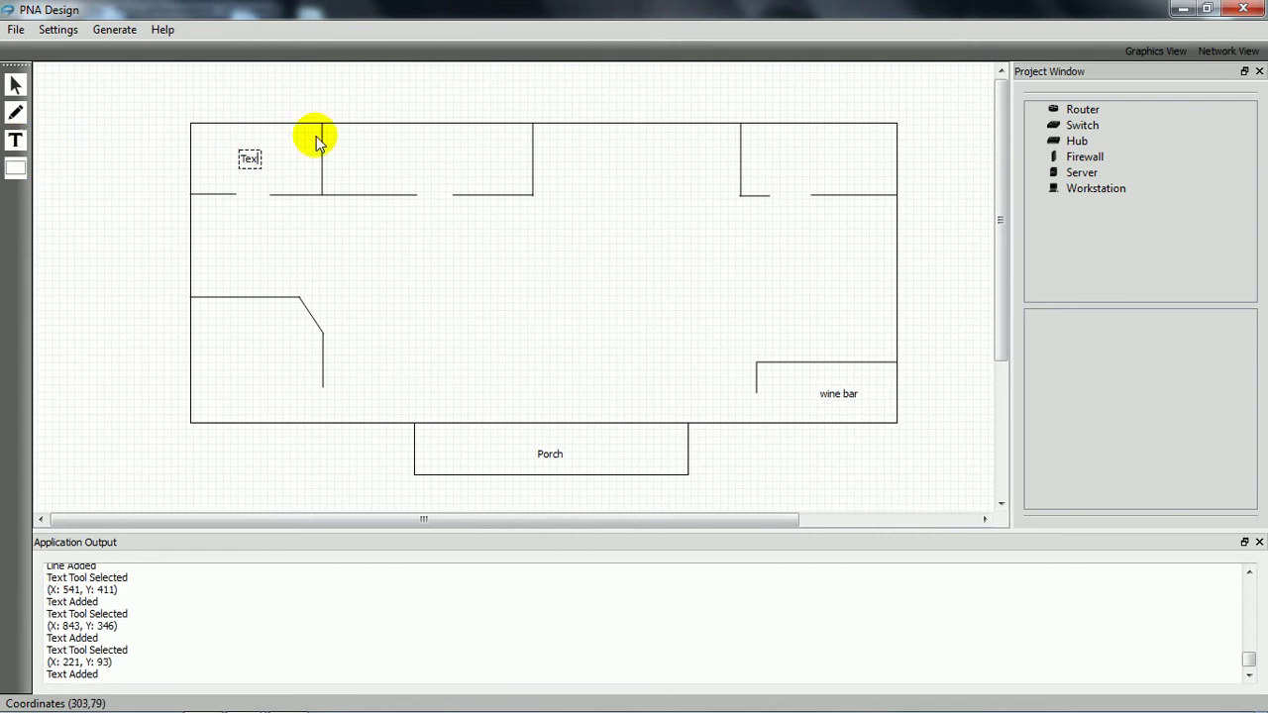
text(let)
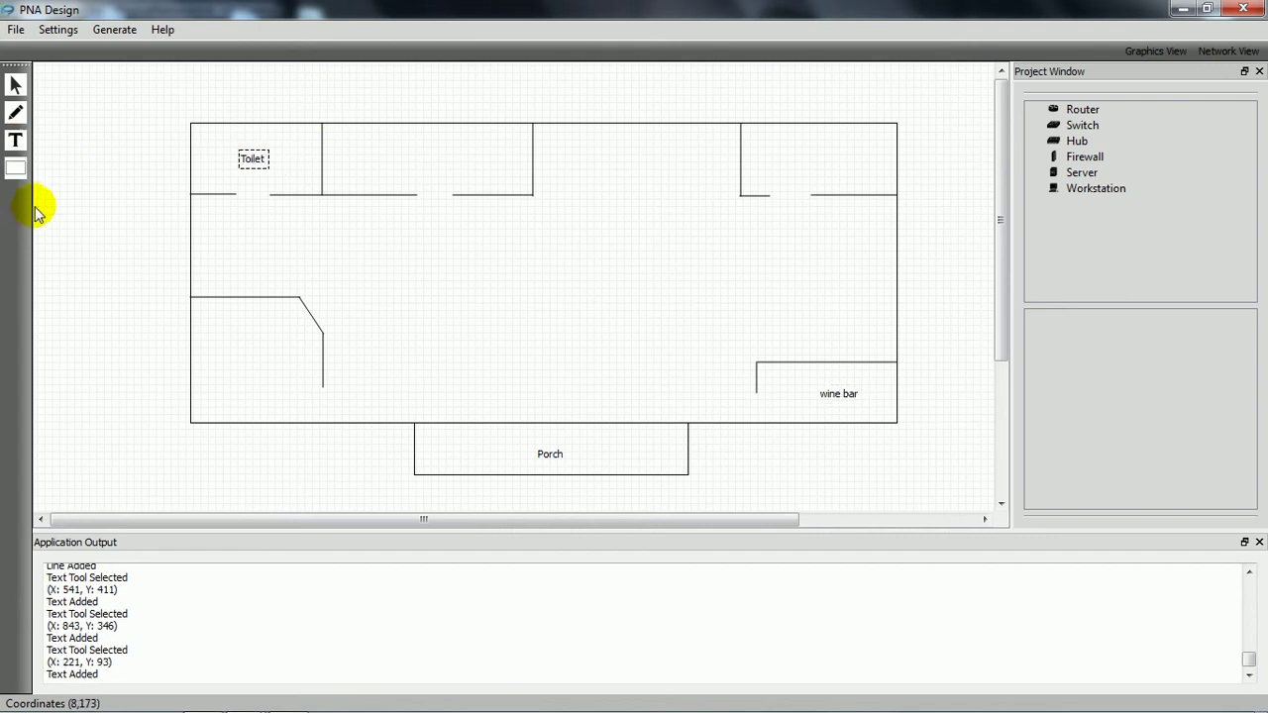
click(20, 144)
click(230, 349)
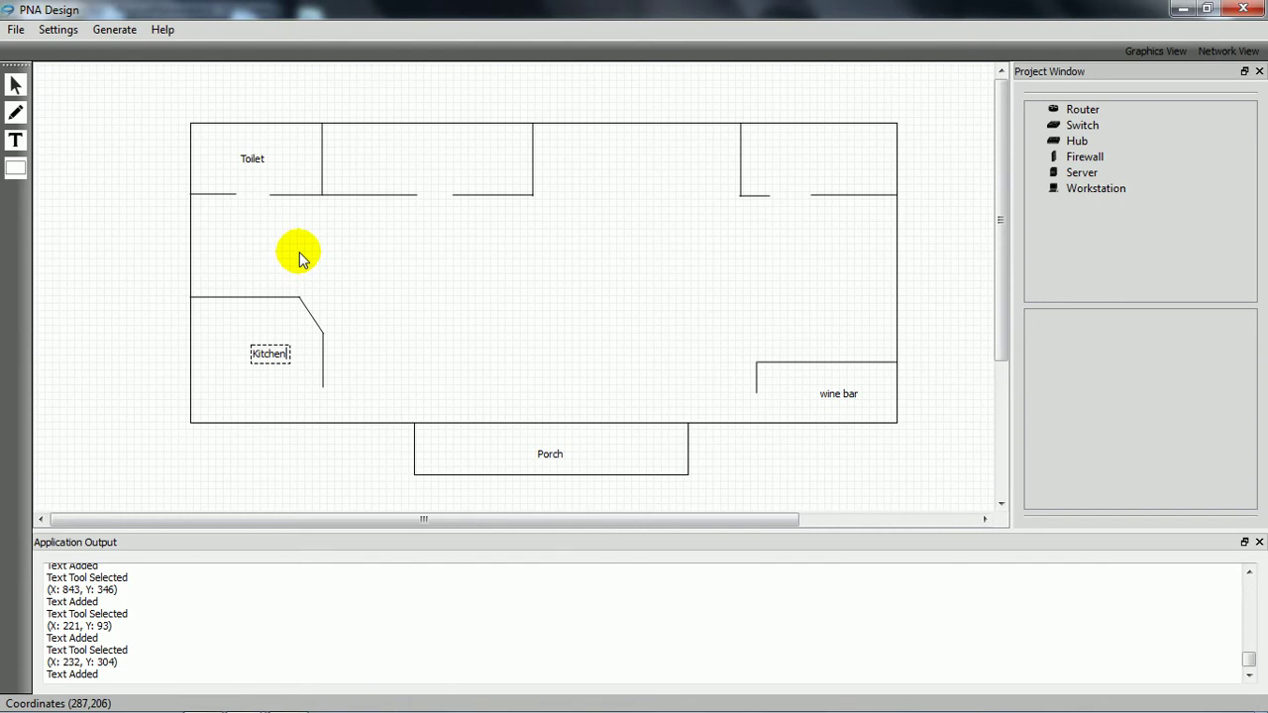
click(15, 85)
drag(275, 369, 259, 374)
click(20, 144)
click(419, 155)
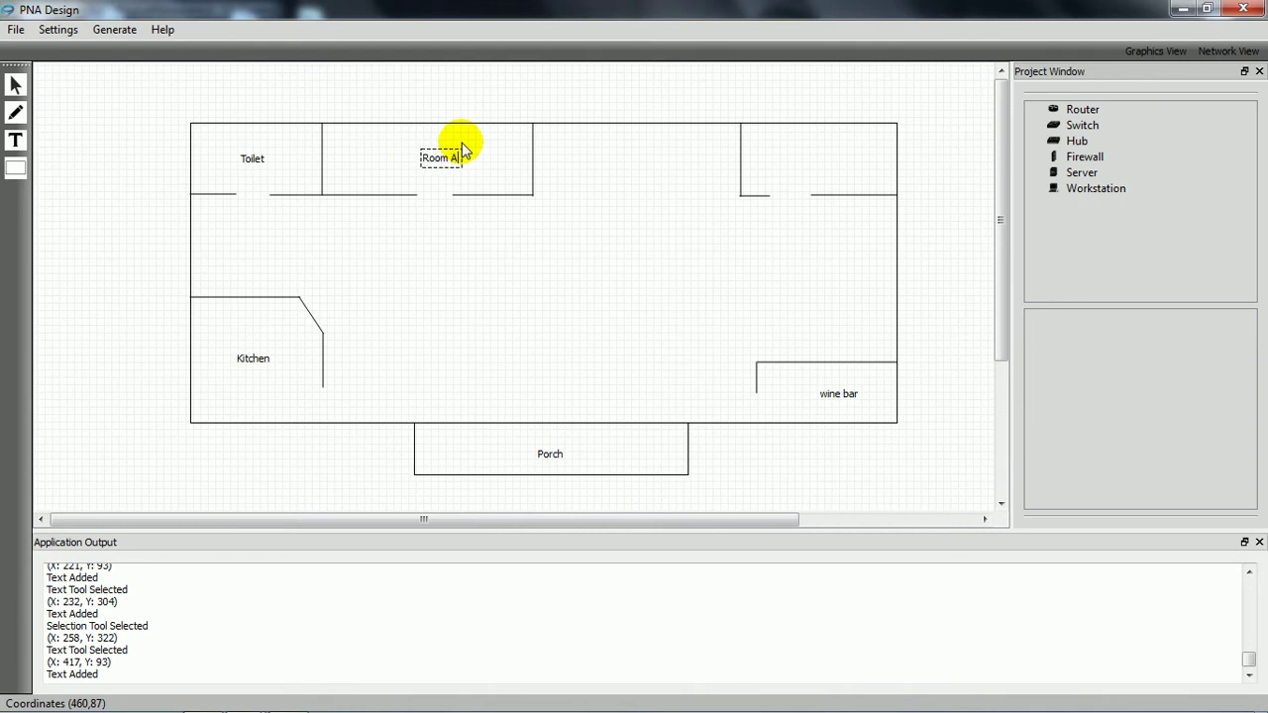
click(15, 140)
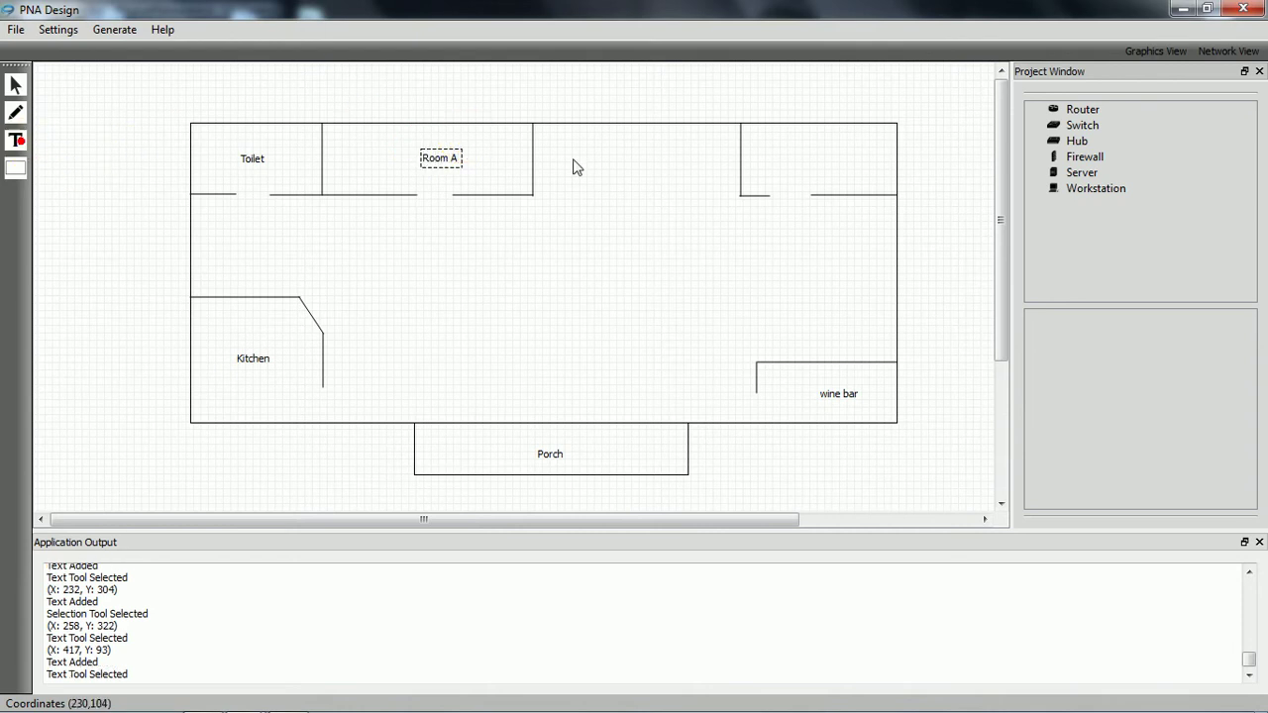
click(818, 158)
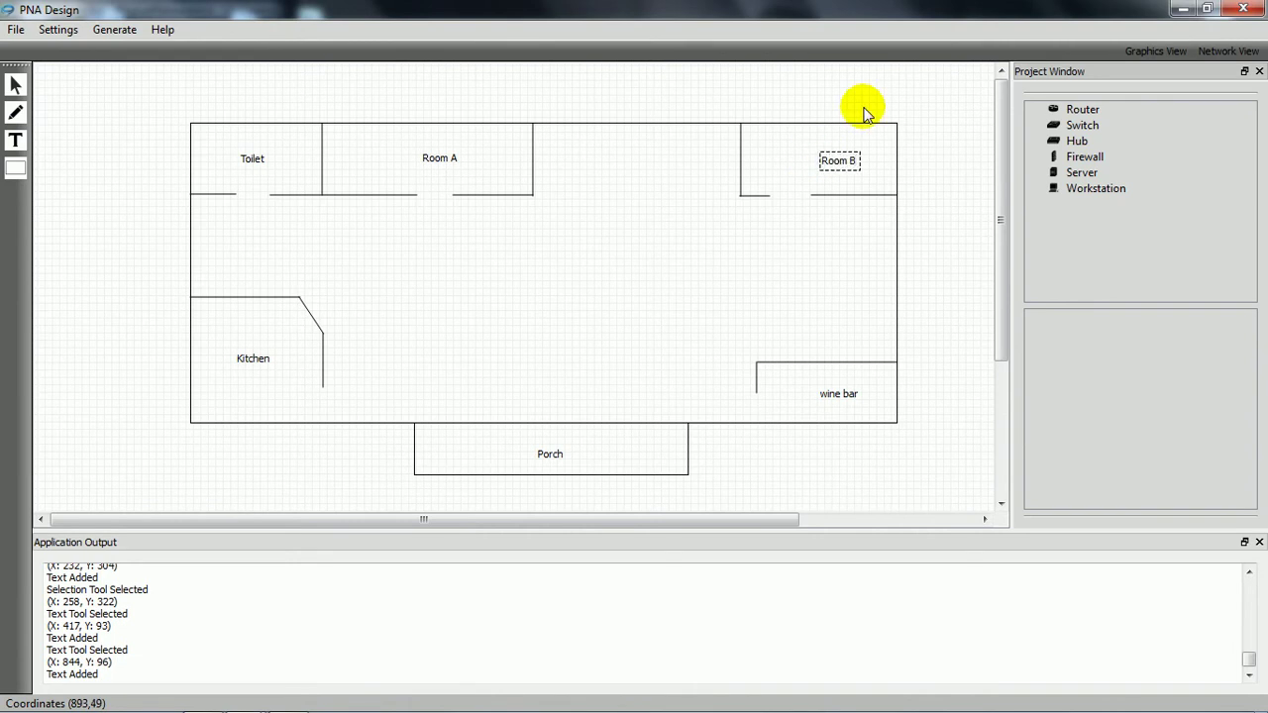
Step: Draw thin door rectangles on the porch's top and bottom walls
click(14, 168)
click(533, 425)
drag(514, 418, 590, 431)
drag(517, 471, 597, 482)
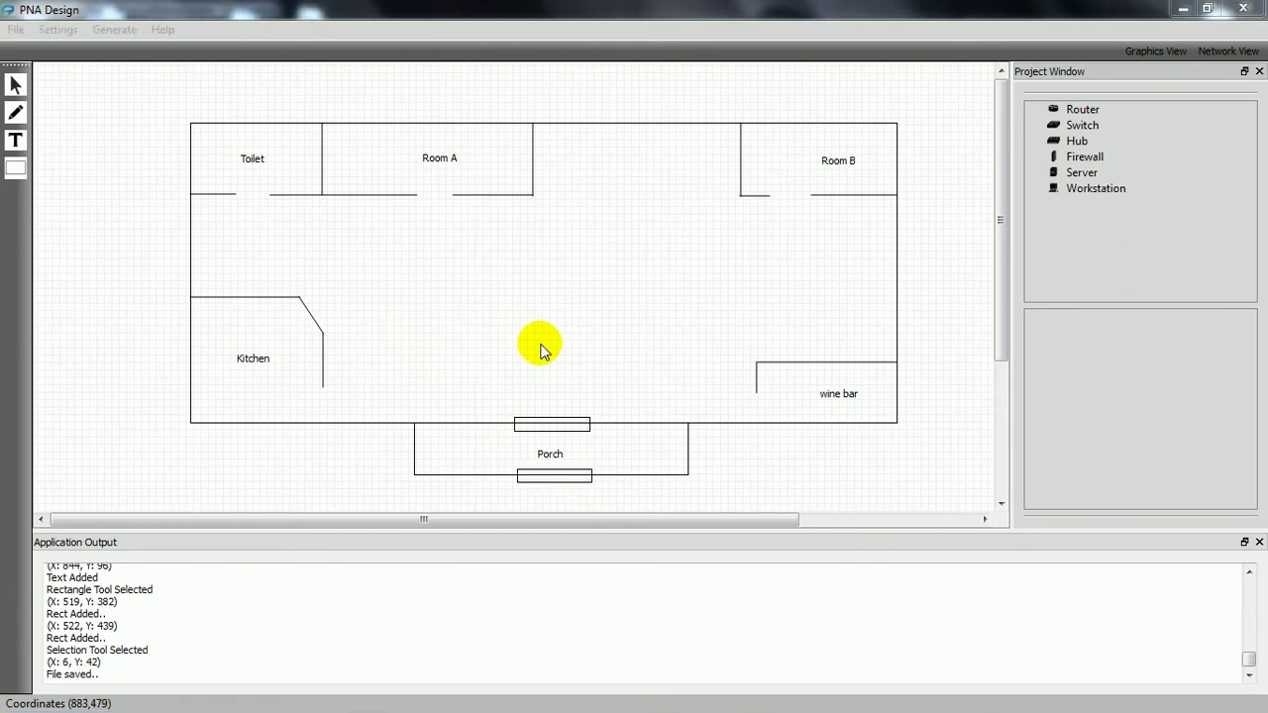
Step: Create a new design and import the floorplan2 image
click(98, 73)
click(16, 30)
click(22, 48)
click(16, 30)
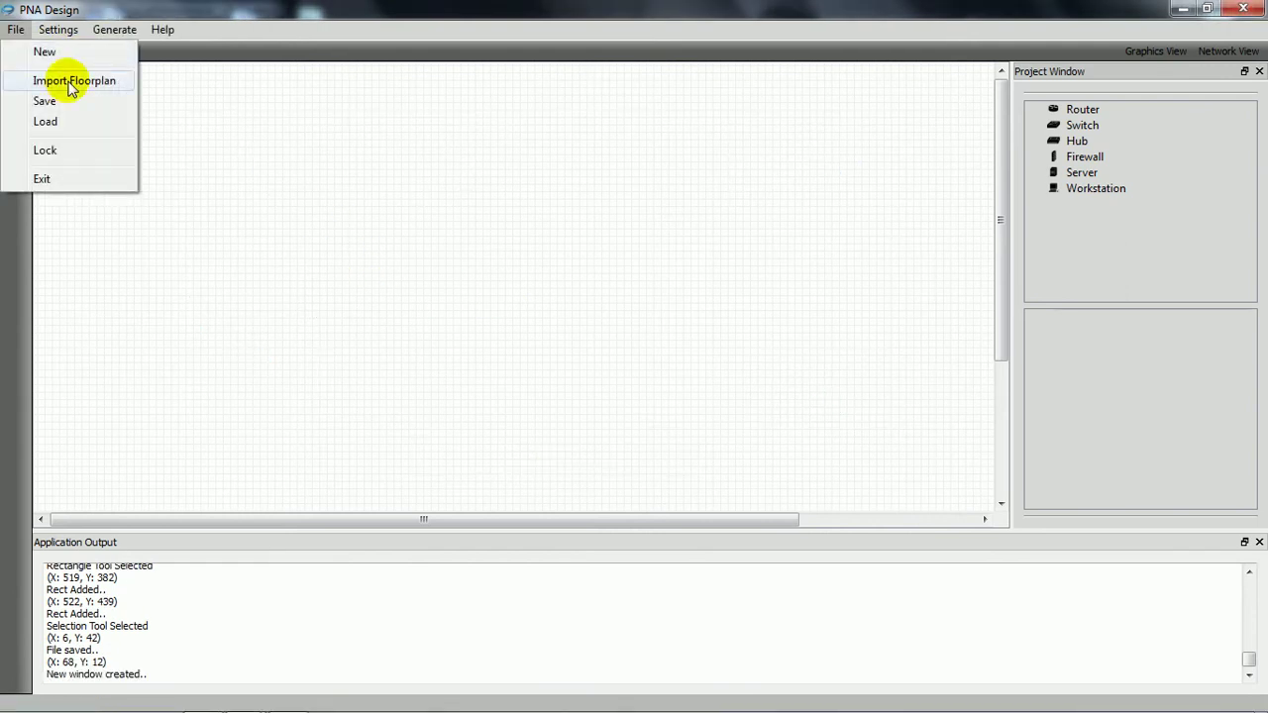
click(60, 79)
scroll(289, 260, down, 5)
scroll(289, 259, down, 10)
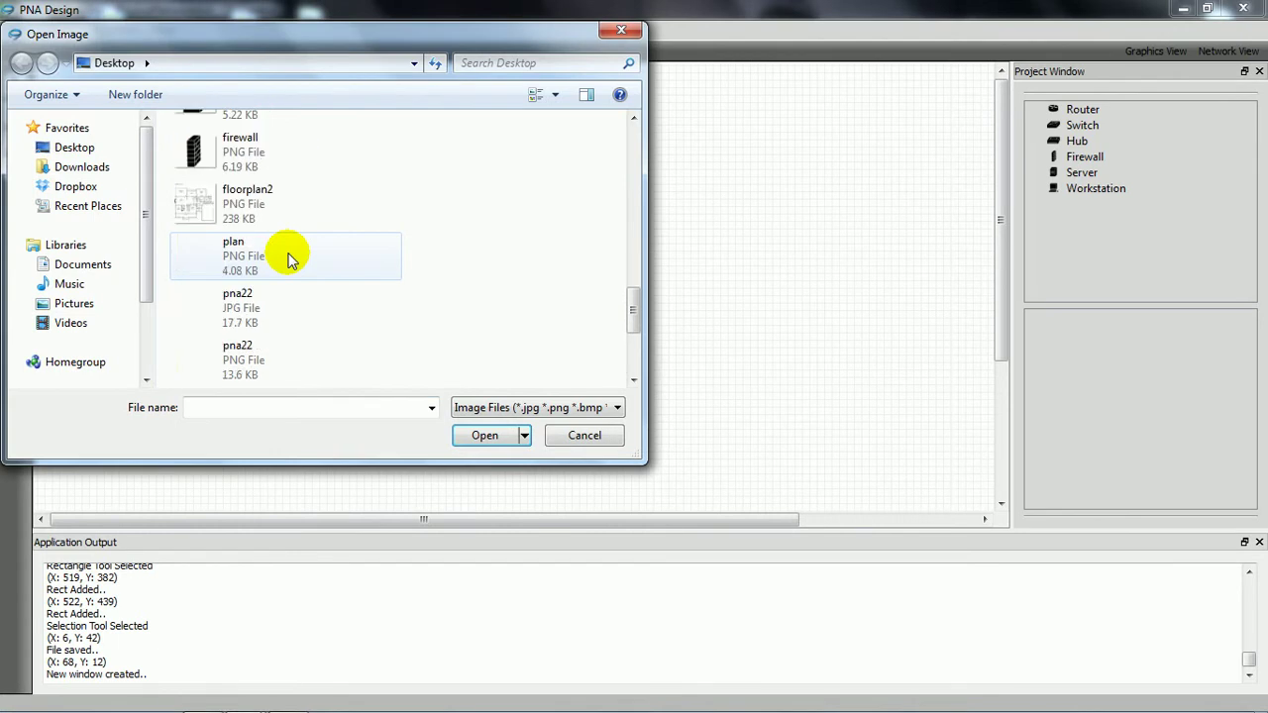
double_click(283, 198)
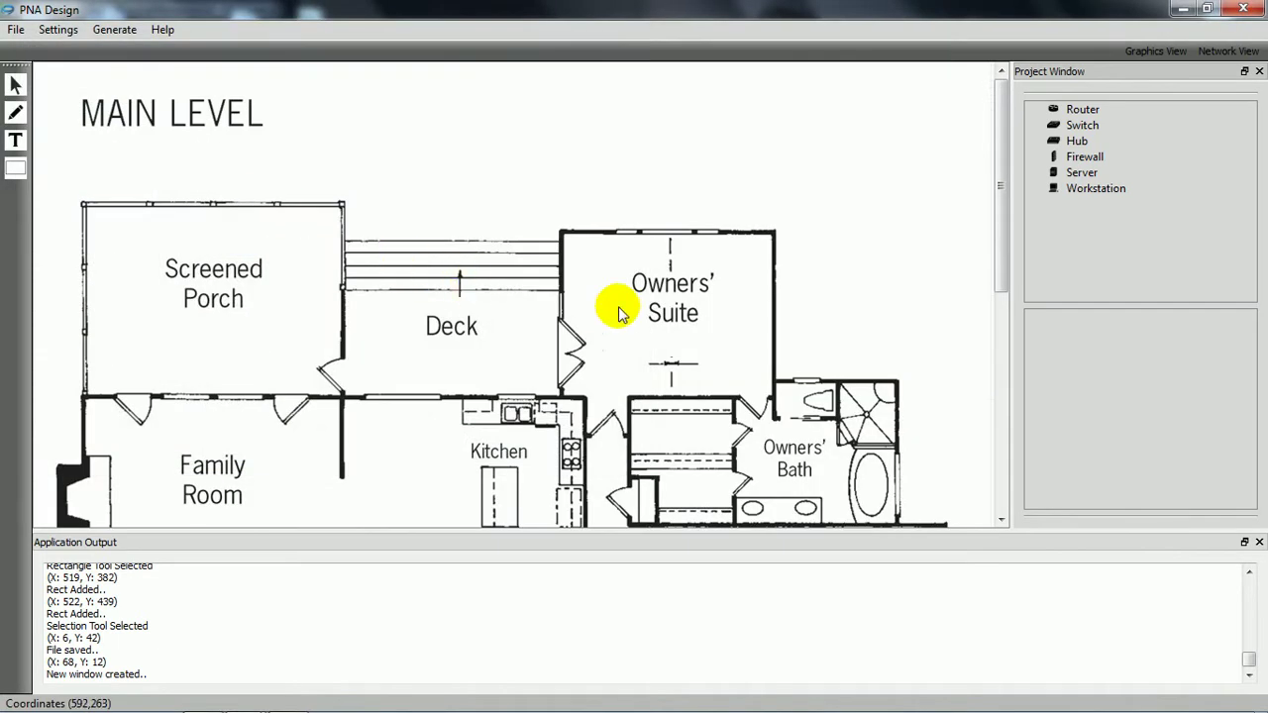
scroll(654, 311, down, 2)
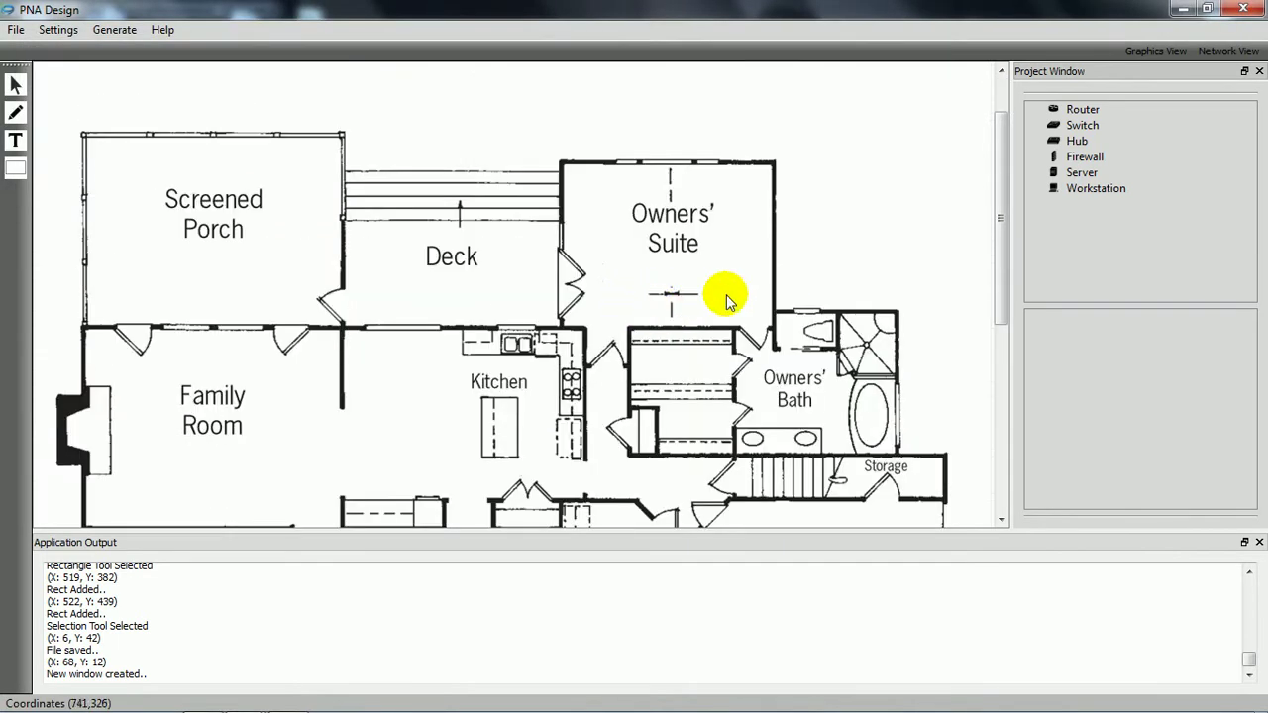
Step: Shift the imported MAIN LEVEL floor-plan image slightly left with the Select tool
click(16, 85)
drag(191, 159, 249, 248)
scroll(526, 278, down, 4)
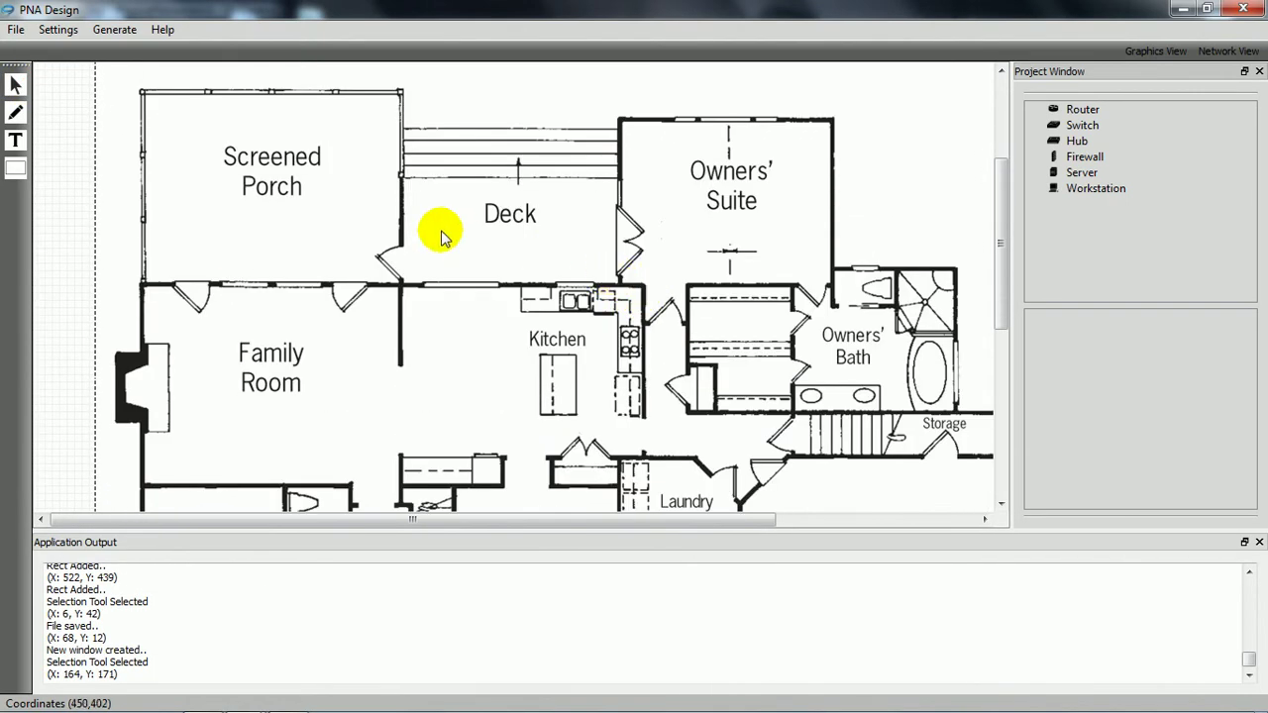
scroll(465, 243, down, 4)
scroll(574, 307, down, 2)
drag(558, 513, 694, 520)
scroll(646, 421, down, 2)
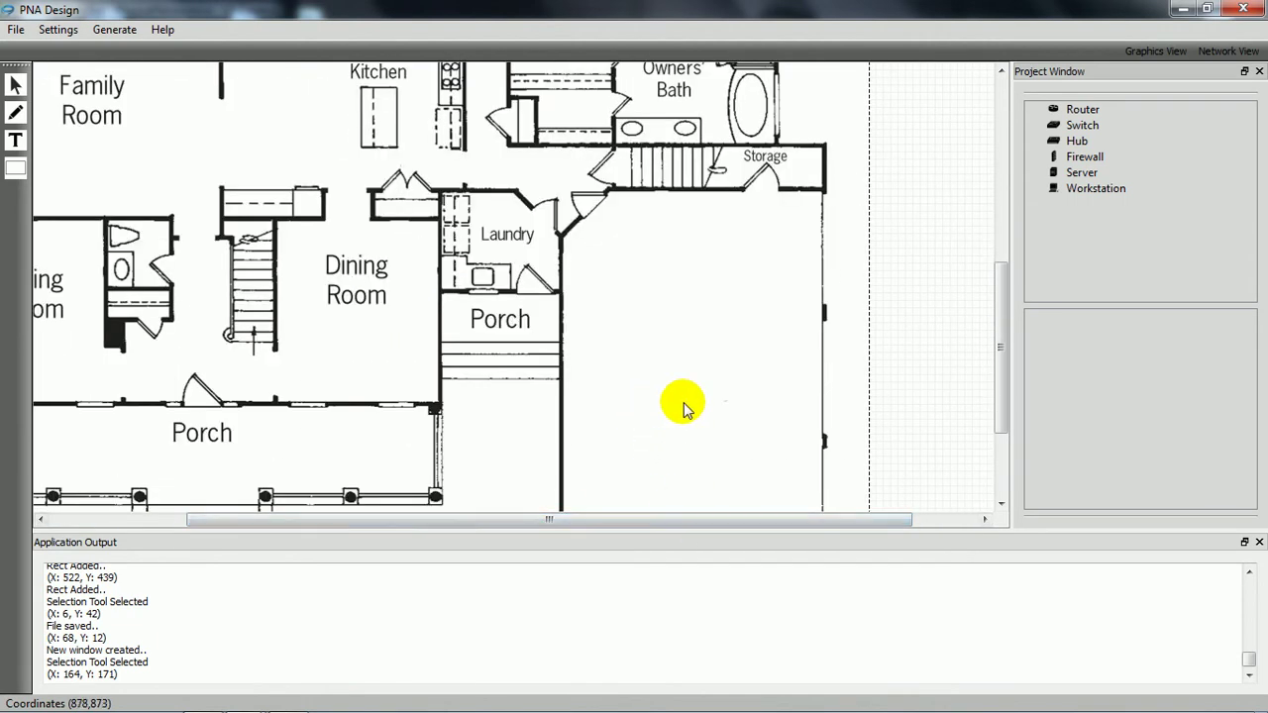
scroll(657, 407, down, 2)
Step: Add a 'Server Room' label beside the porch and move it slightly up and left
click(16, 140)
click(685, 308)
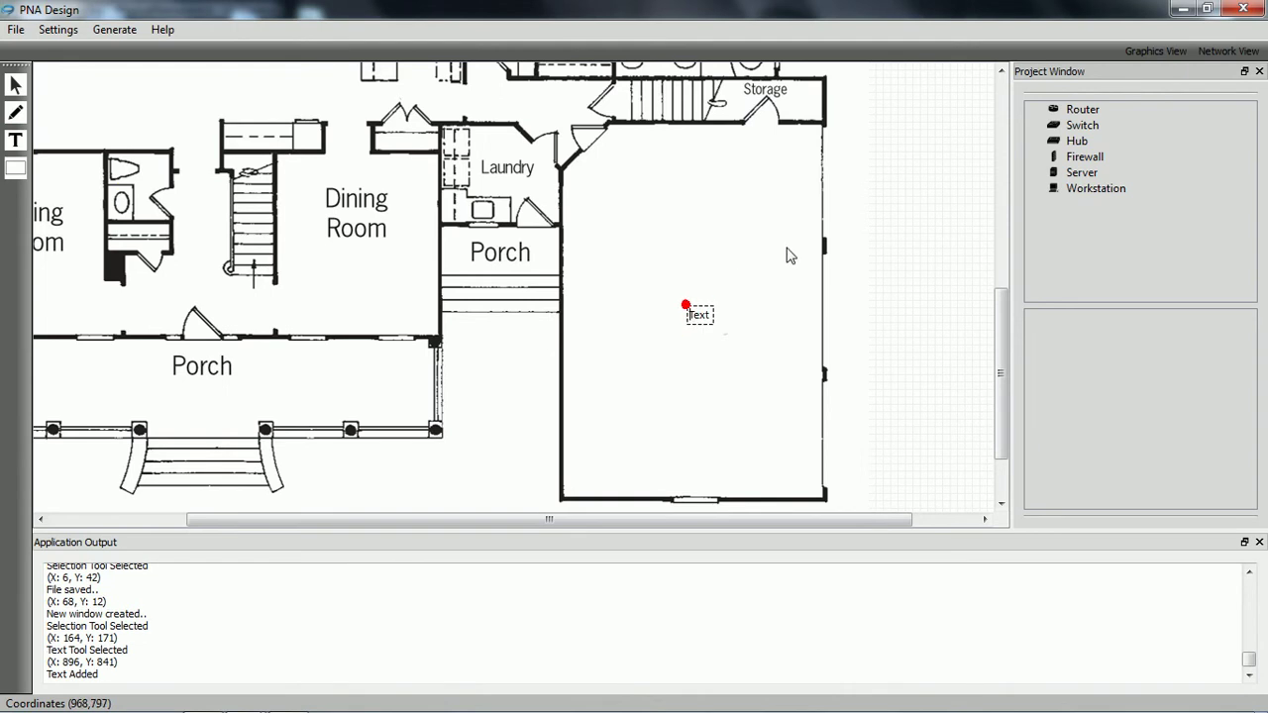
click(15, 84)
drag(718, 325, 685, 317)
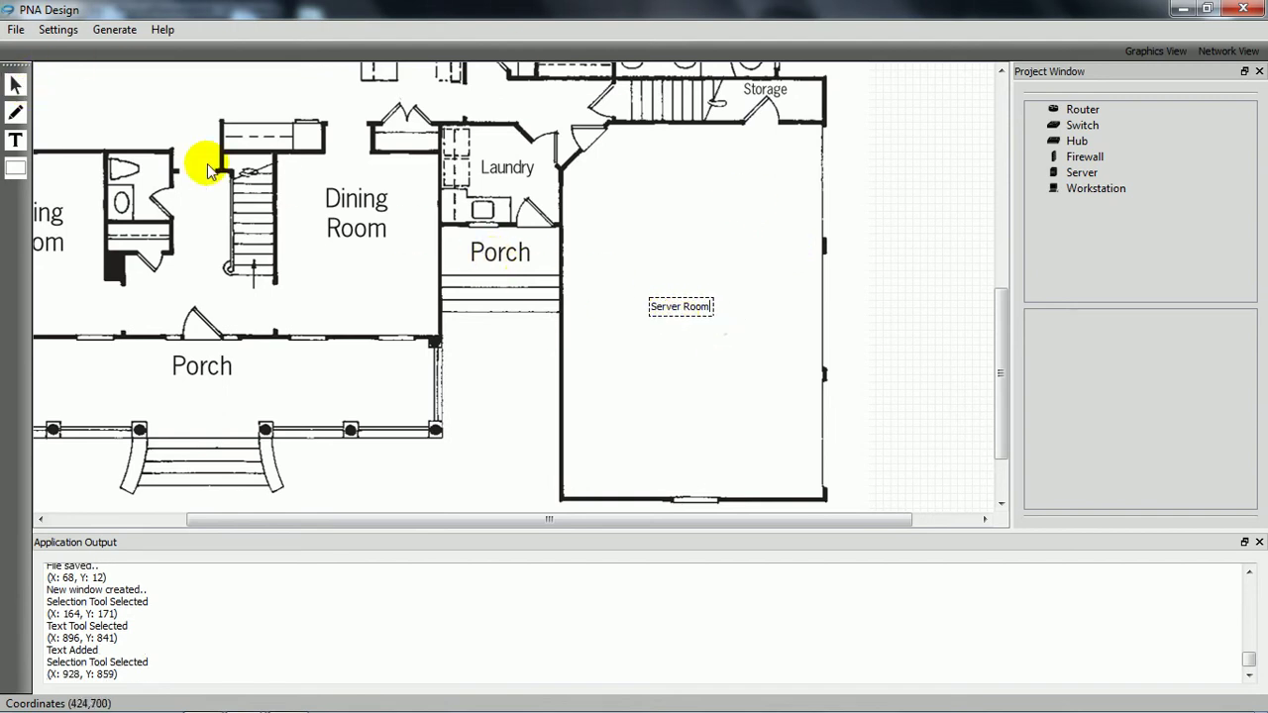
Step: Draw a thin wall line down the Server Room's right side
click(18, 114)
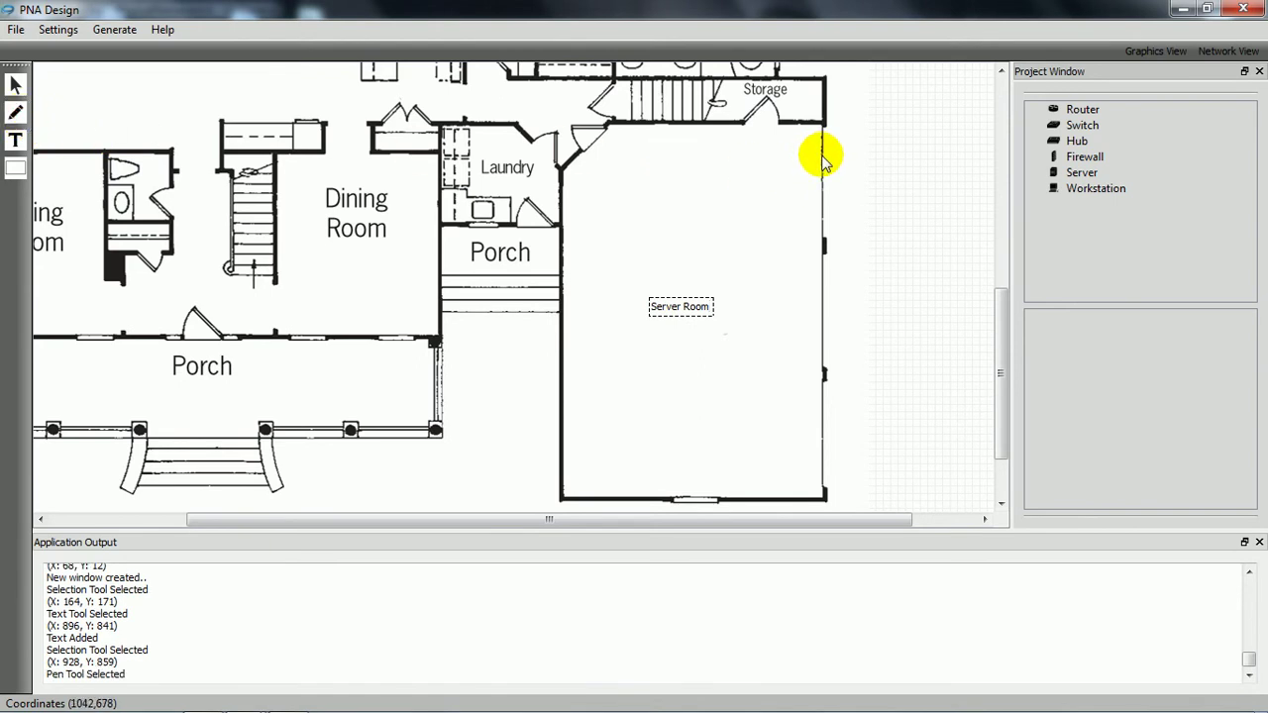
mouse_move(822, 159)
mouse_down()
mouse_move(770, 157)
mouse_move(778, 503)
mouse_up()
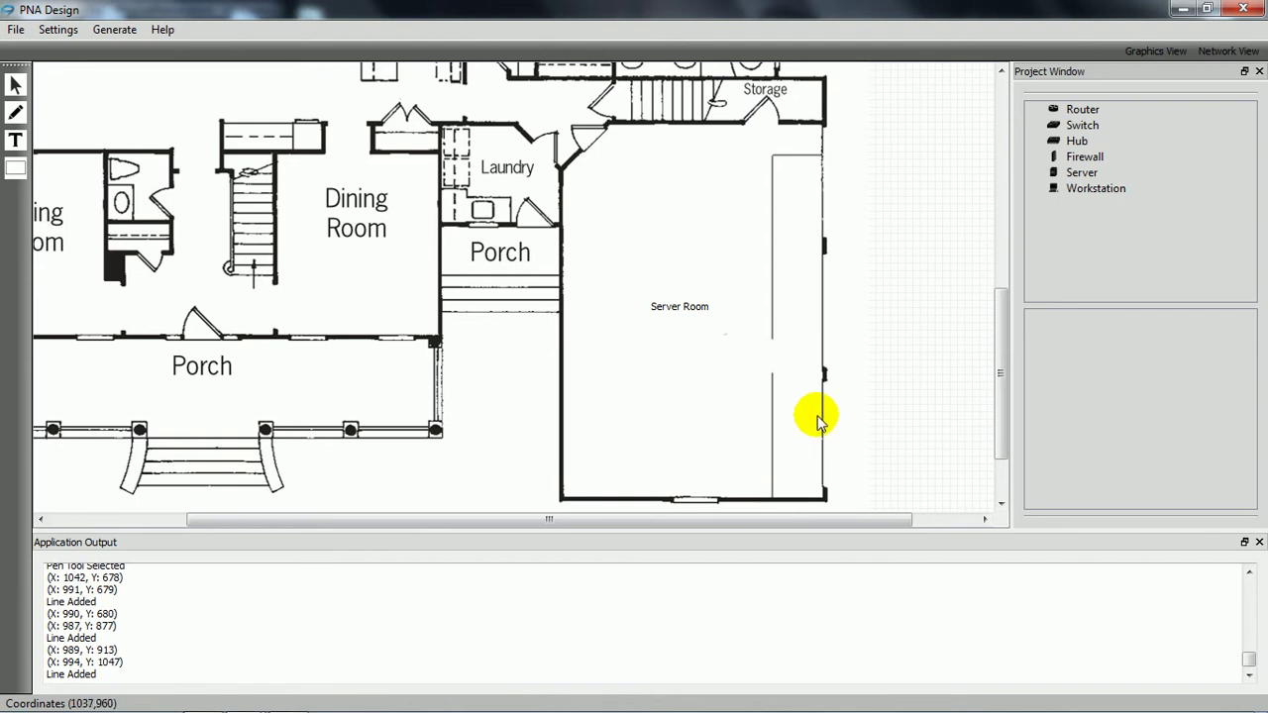
scroll(677, 393, up, 1)
scroll(694, 401, down, 1)
drag(617, 518, 595, 522)
click(57, 29)
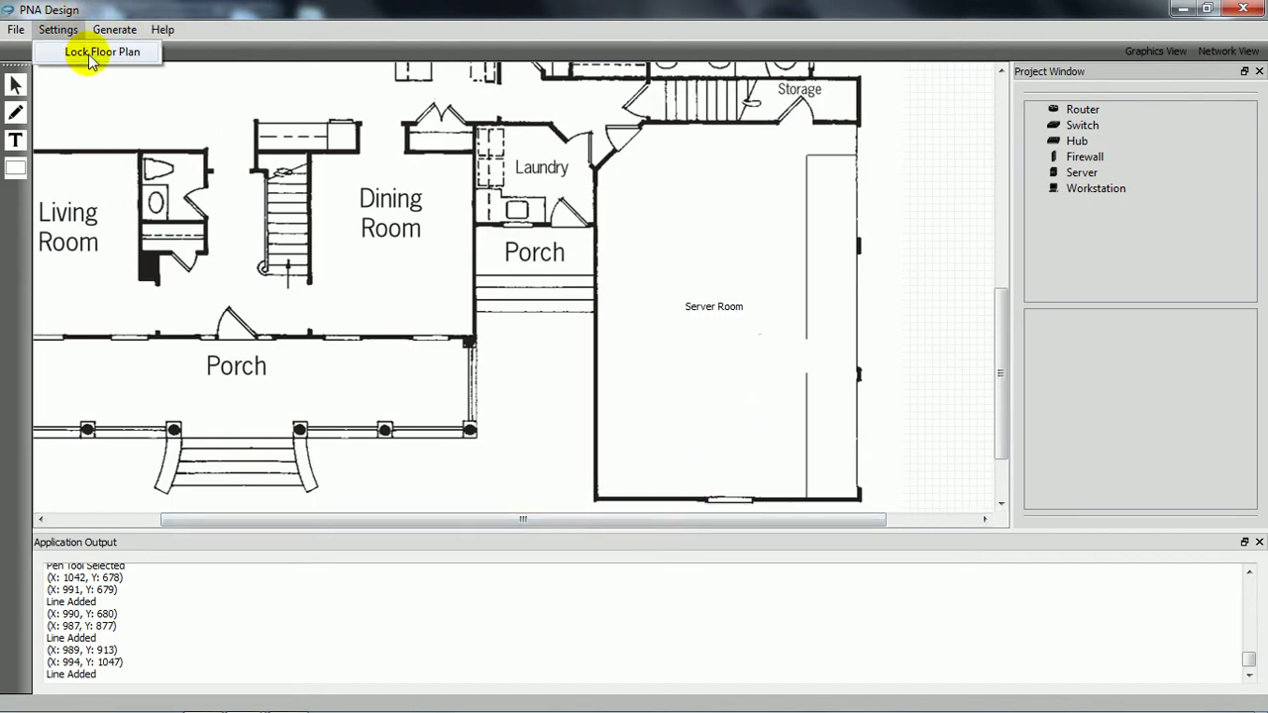
Step: Lock the floor plan and test box-selecting across it
click(100, 52)
click(15, 86)
drag(393, 187, 659, 203)
click(773, 221)
Step: Click repeatedly across the locked plan to confirm the drawing stays unchanged
click(822, 249)
click(662, 247)
click(546, 275)
click(603, 215)
click(788, 220)
click(836, 294)
click(575, 379)
scroll(462, 312, up, 3)
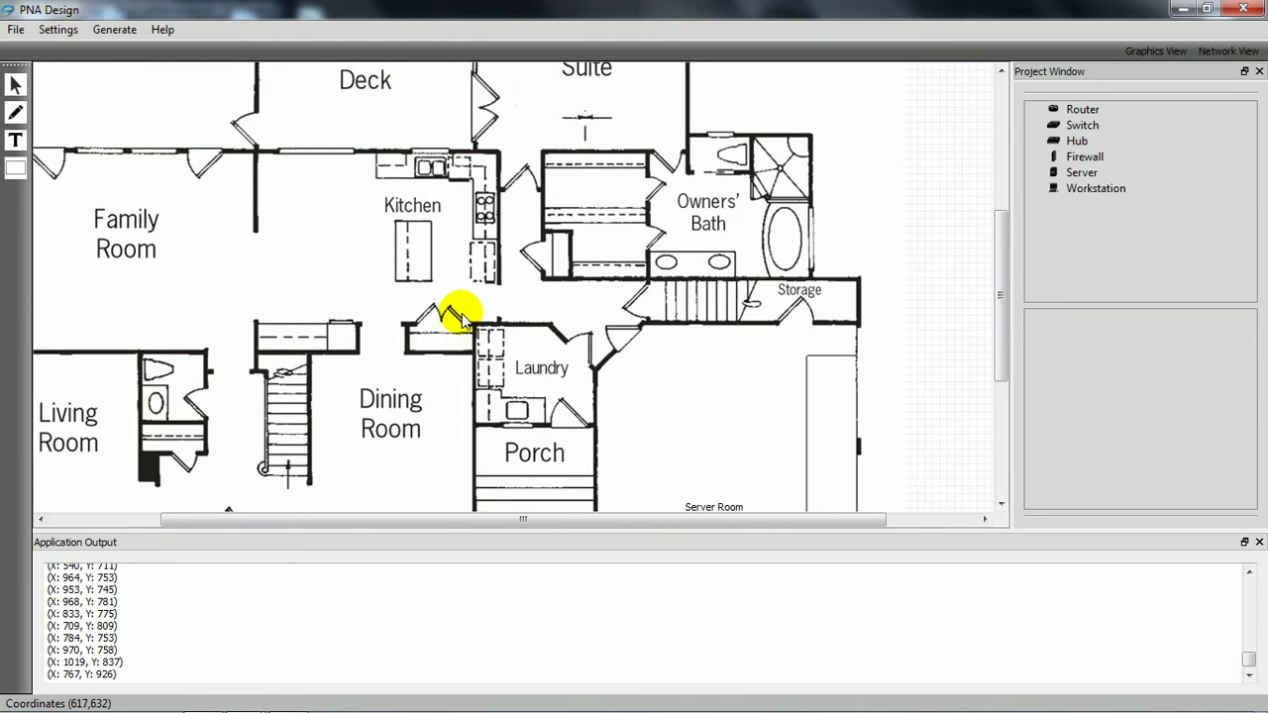
scroll(462, 317, down, 1)
click(519, 291)
click(556, 224)
scroll(595, 227, down, 1)
click(656, 230)
click(608, 388)
drag(856, 244, 895, 294)
scroll(793, 264, down, 1)
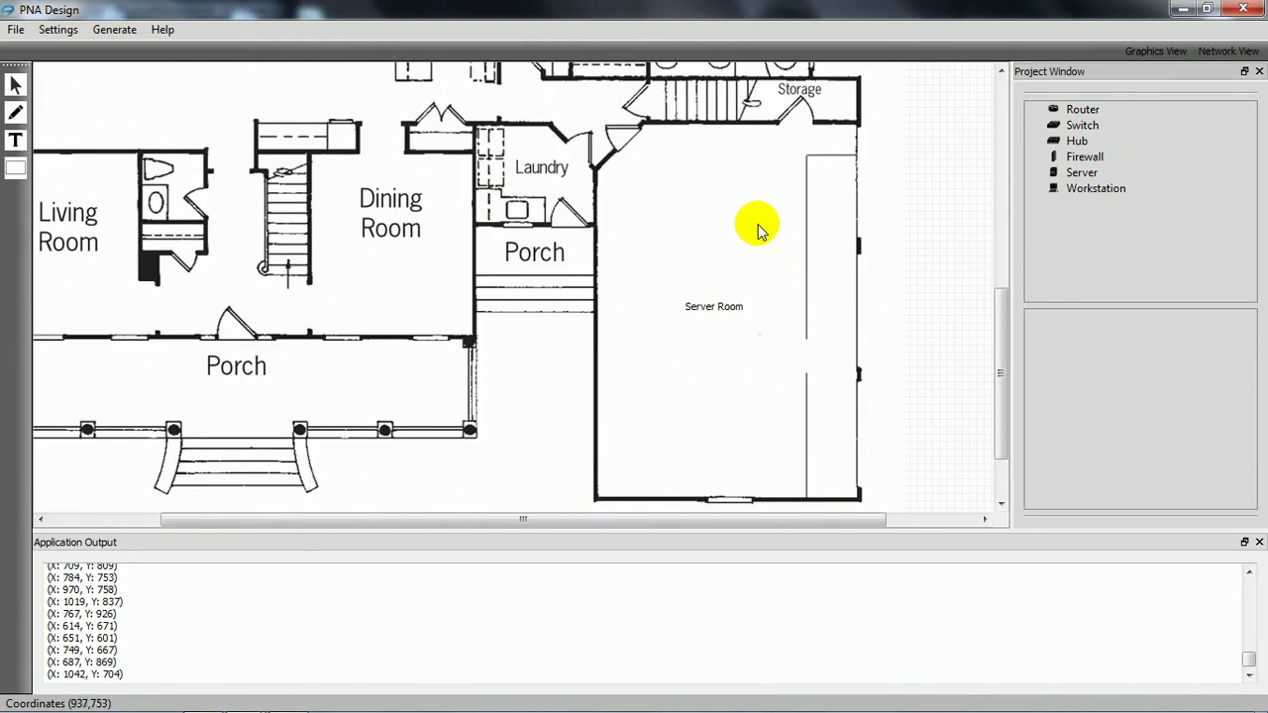
scroll(733, 282, down, 1)
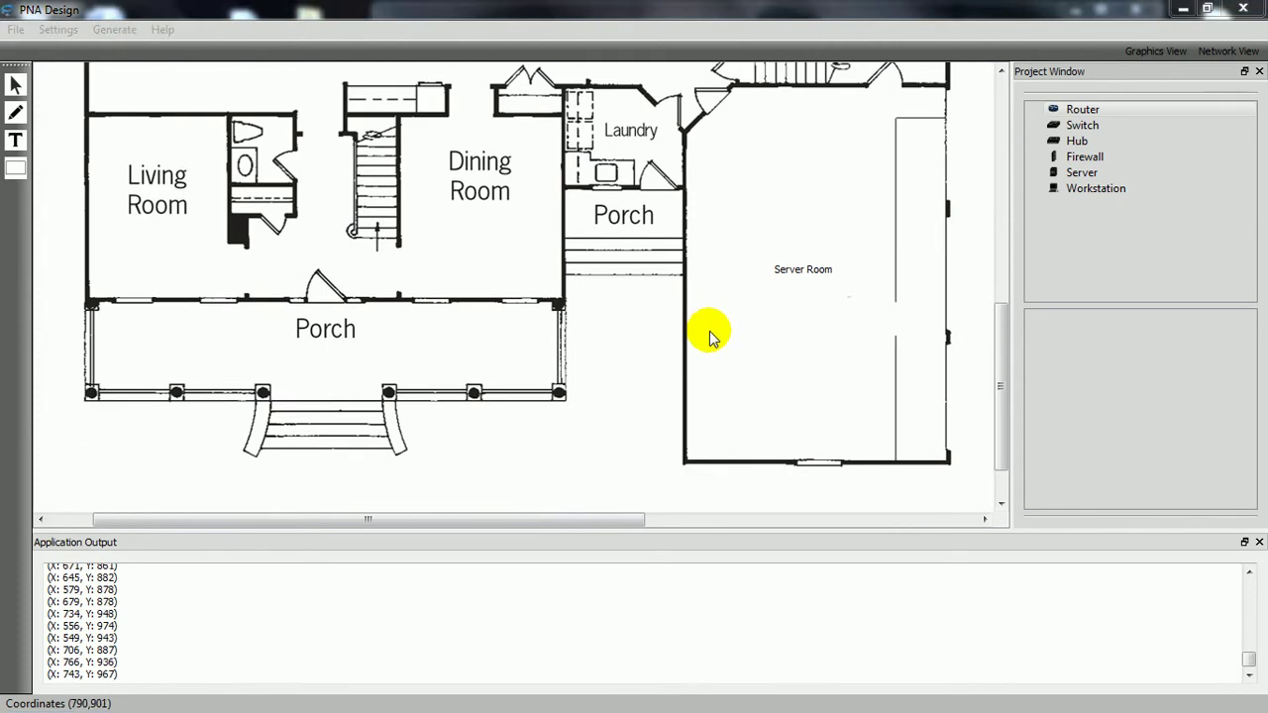
Step: Switch to Network View, showing zero devices of every type and 0.00 cable length
click(1227, 51)
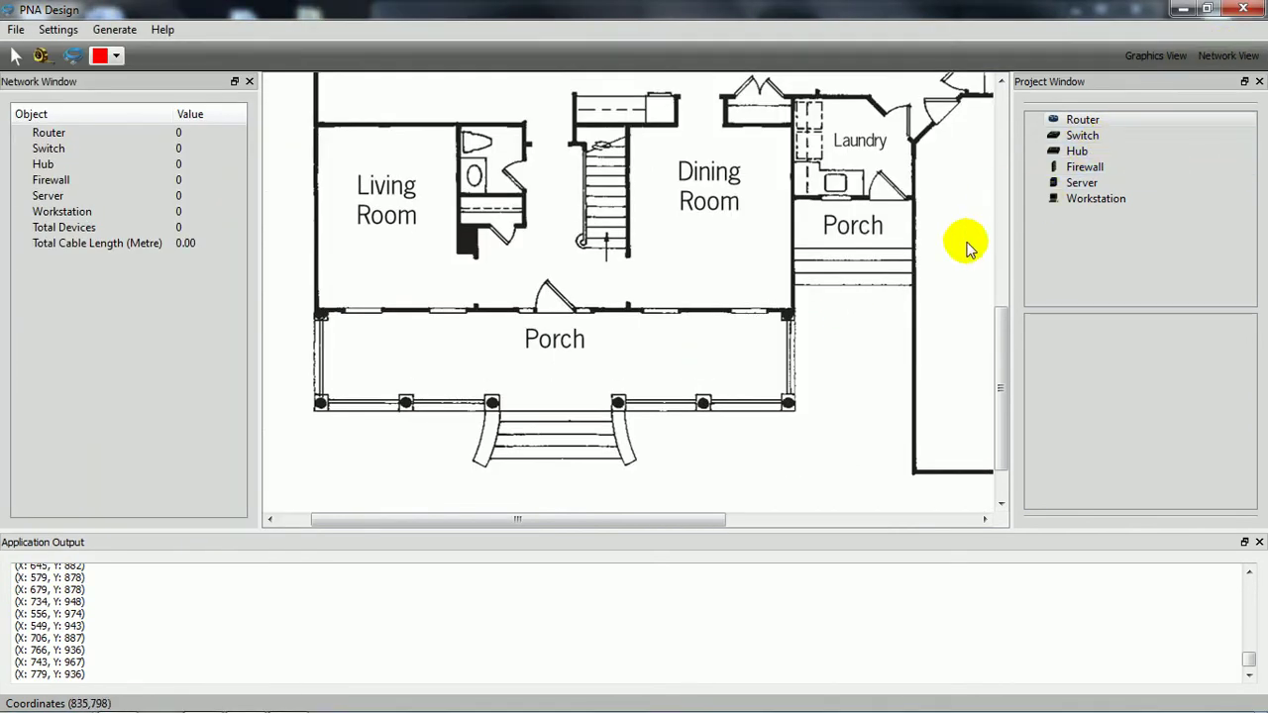
drag(996, 327, 991, 303)
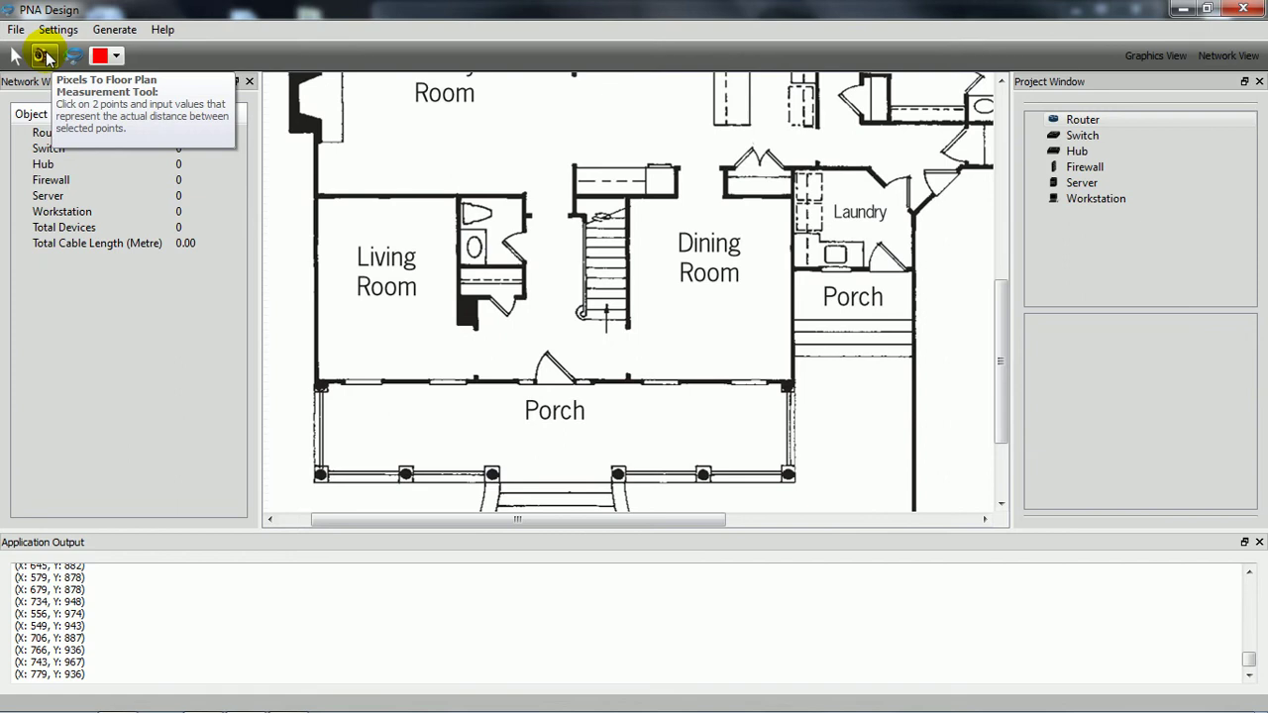
Step: Calibrate the plan scale using the Living Room's top wall as 4 metres (37 pixels per metre)
click(42, 56)
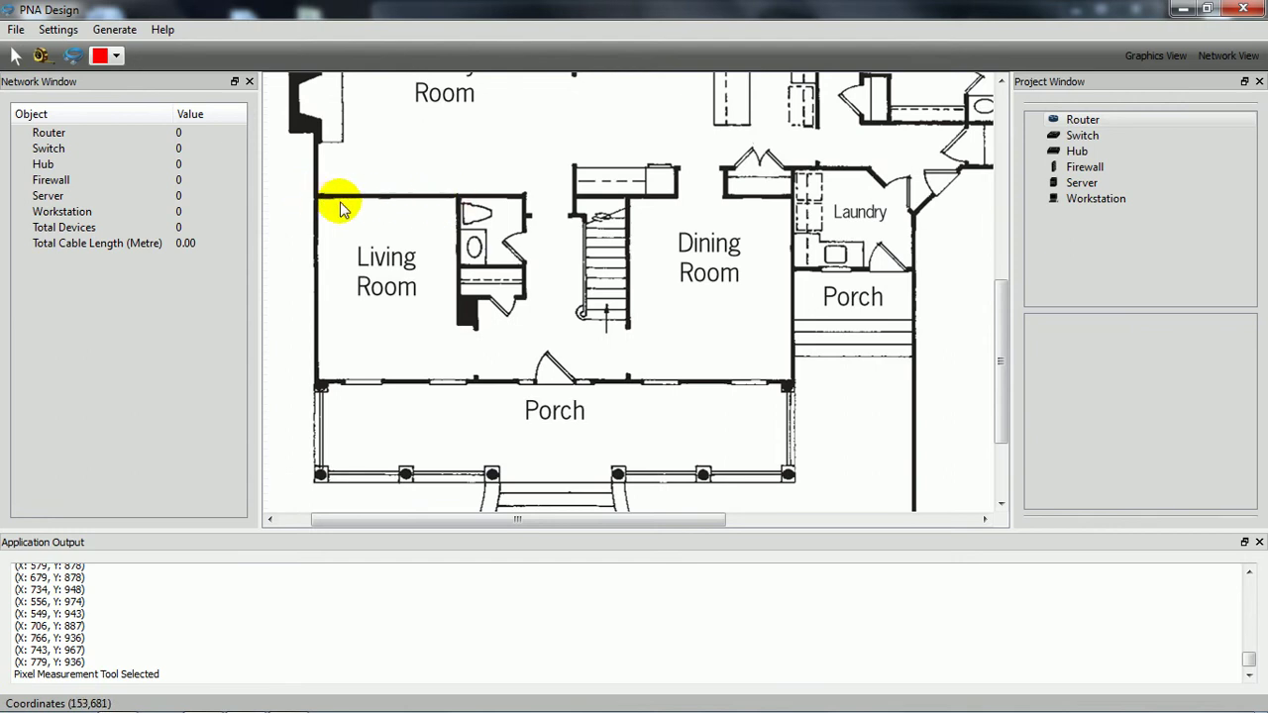
click(319, 203)
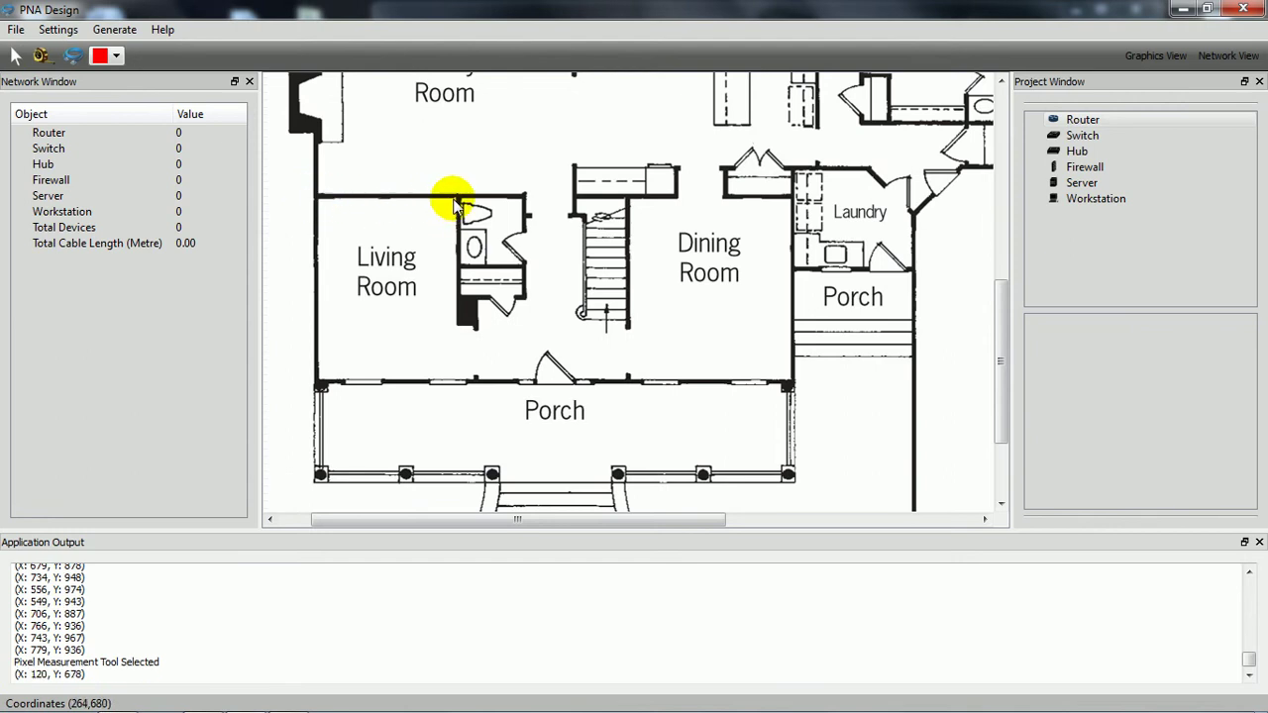
click(457, 205)
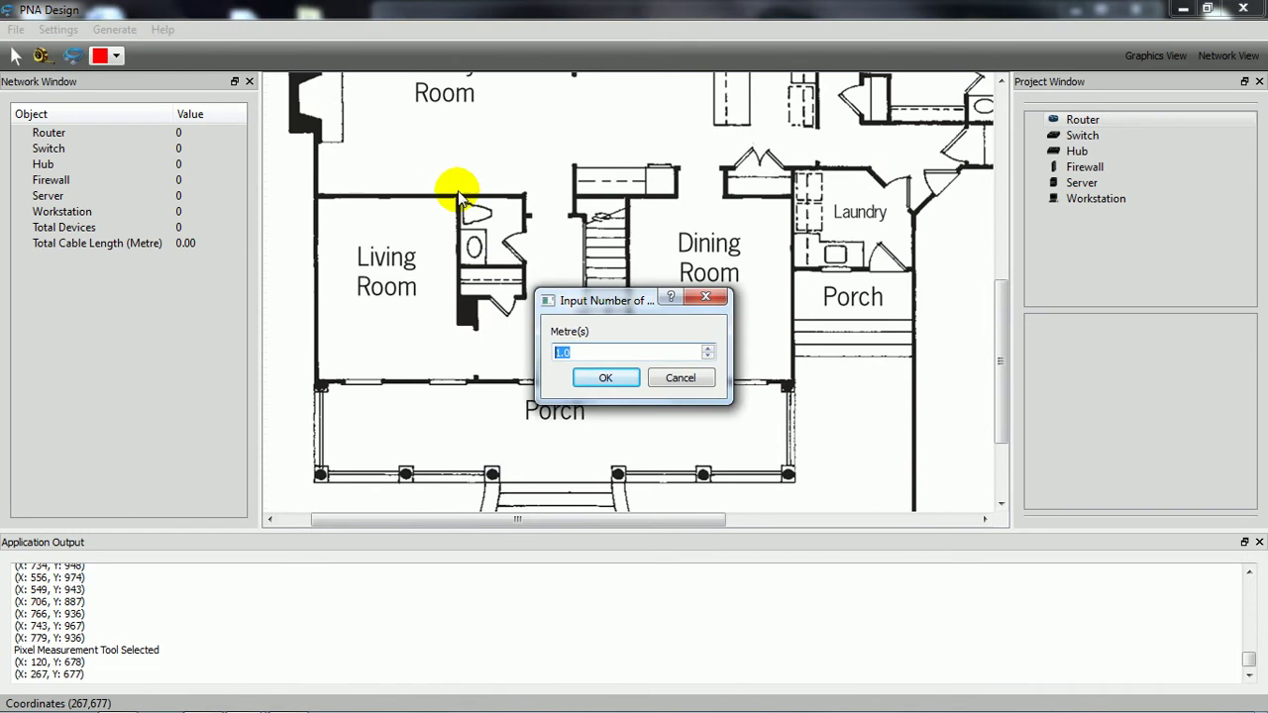
text(4)
key(Return)
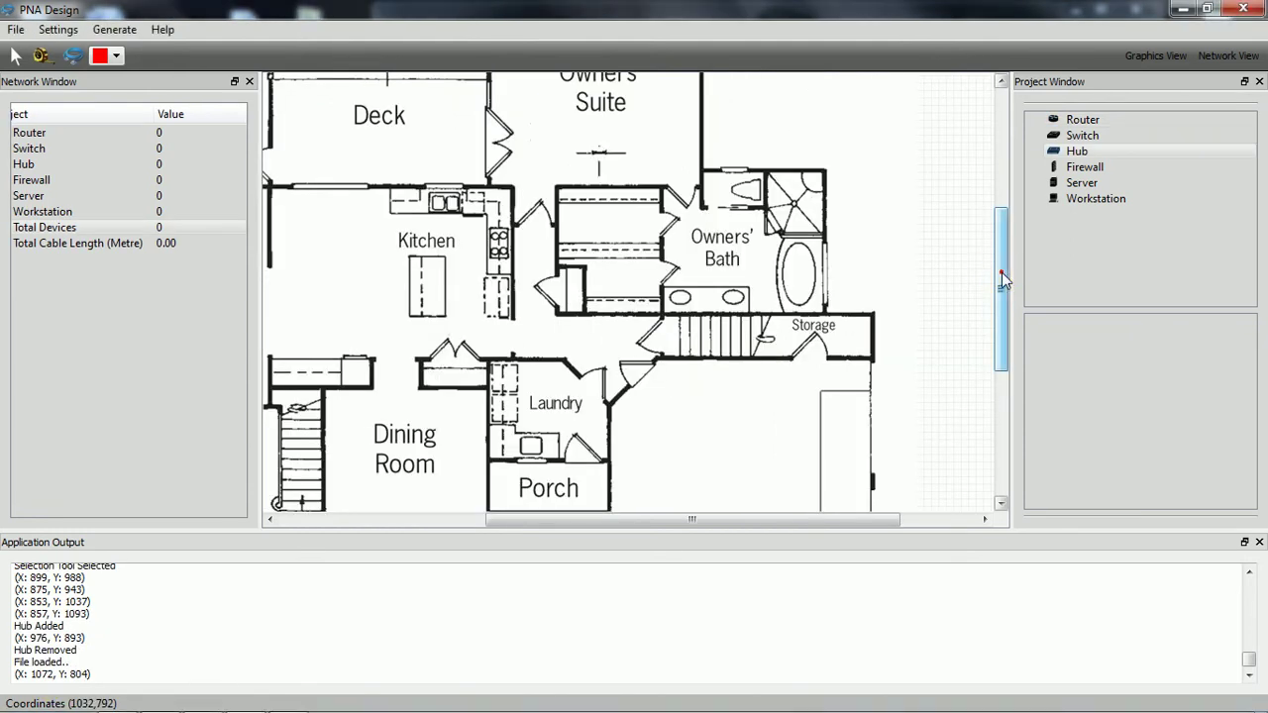
Step: Place a router and a server in the Server Room
drag(1002, 272, 1019, 423)
drag(1078, 120, 649, 382)
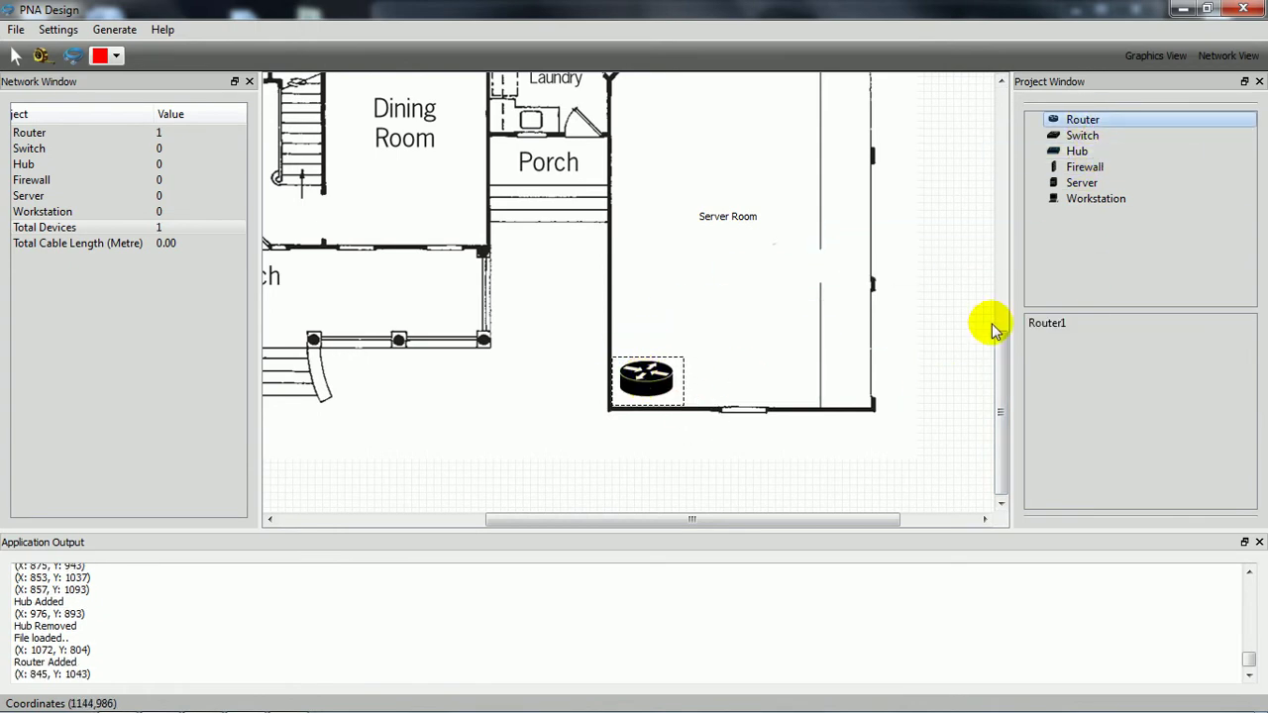
click(1072, 185)
drag(1070, 188, 784, 369)
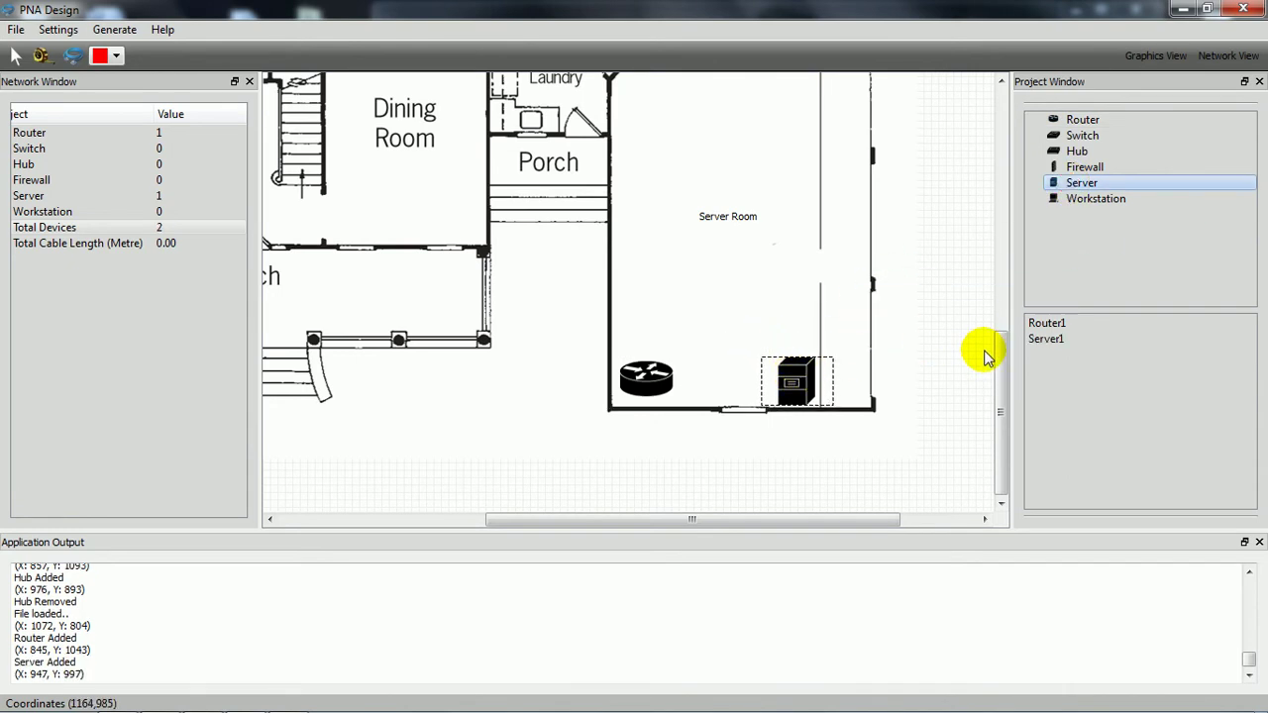
Step: Place one workstation in the Dining Room and another in the Owners' Suite
drag(998, 350, 998, 242)
drag(1071, 210, 455, 479)
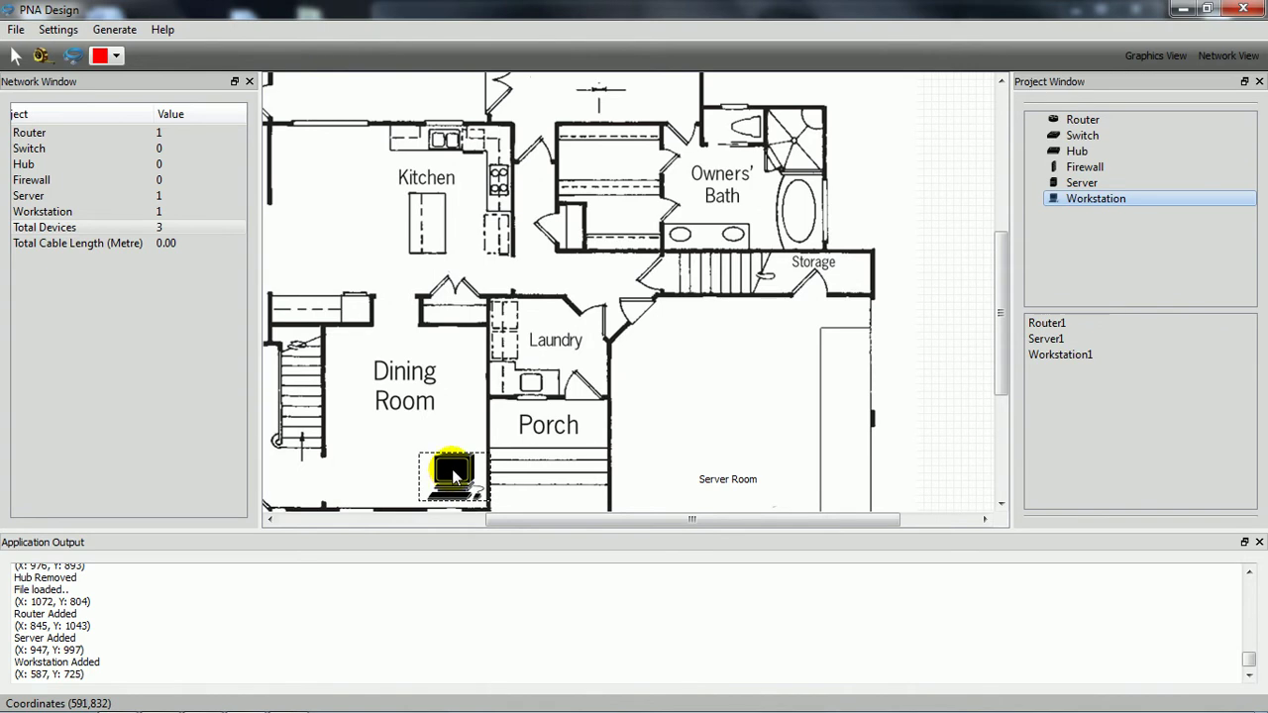
drag(999, 354, 997, 241)
drag(1090, 199, 693, 277)
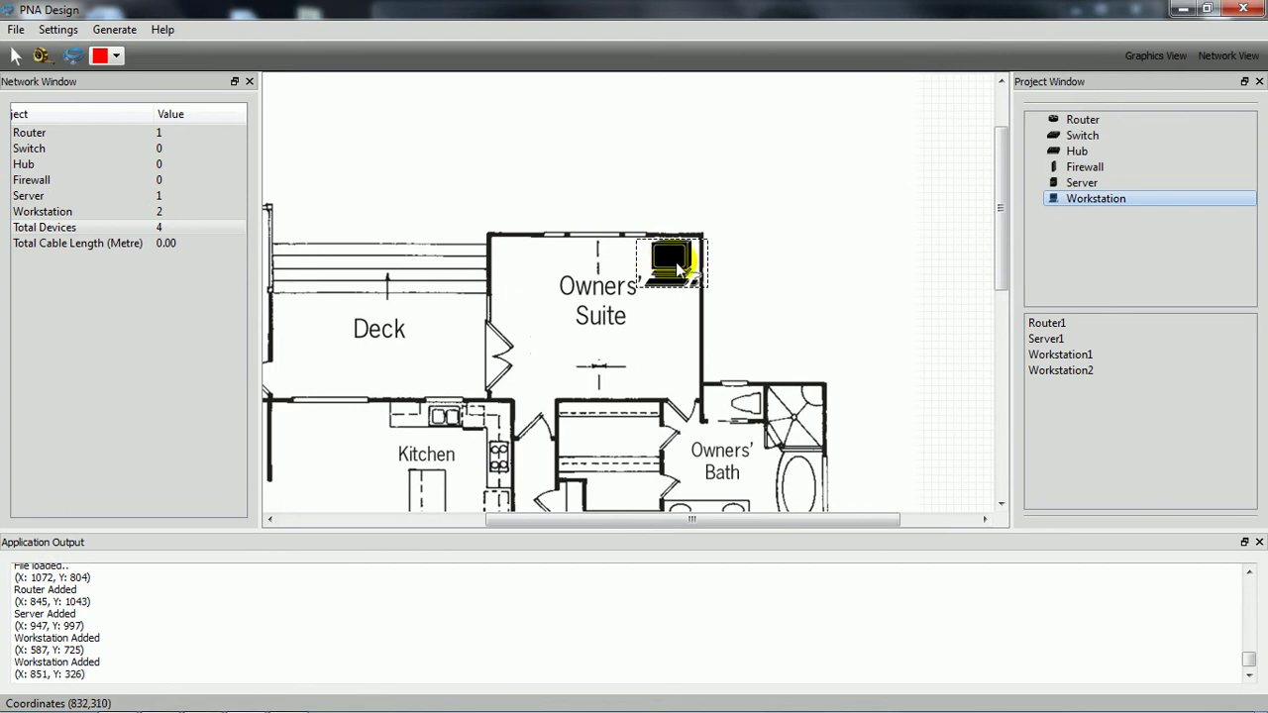
Step: Give Router1 IP 192.168.0.1, subnet mask 255.255.255.0 and default gateway 192.168.0.1
double_click(1076, 325)
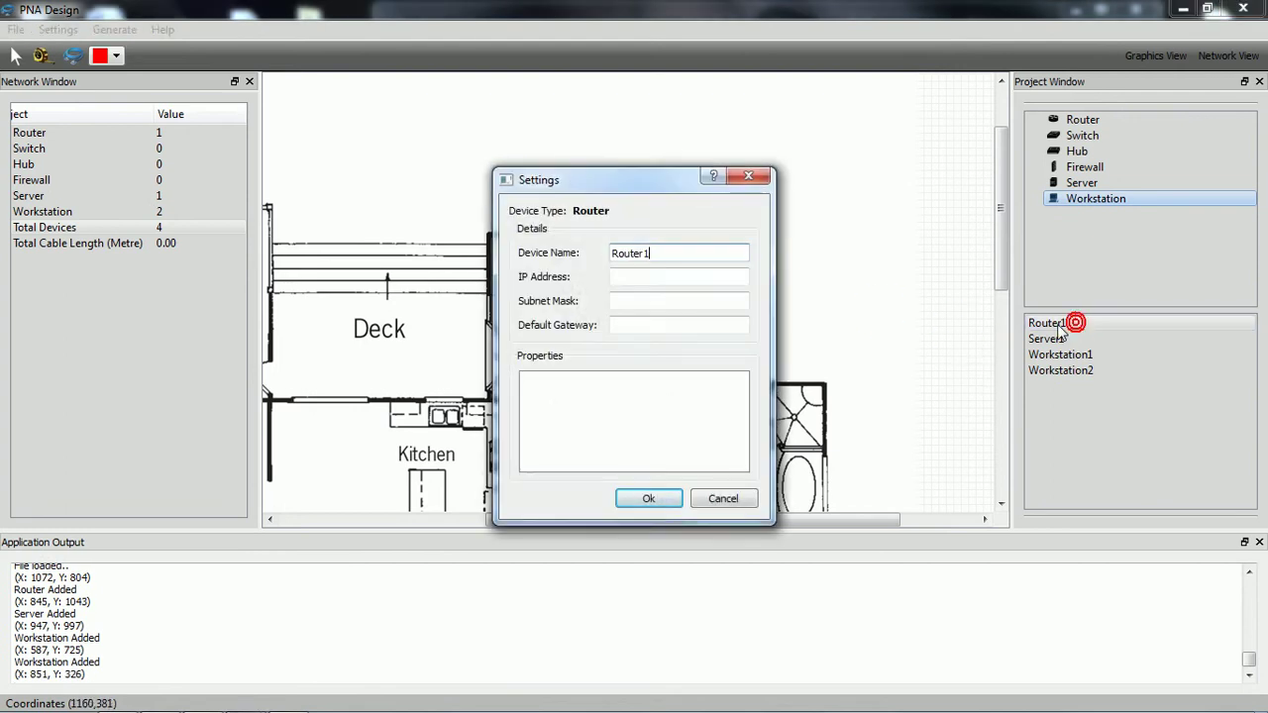
click(666, 281)
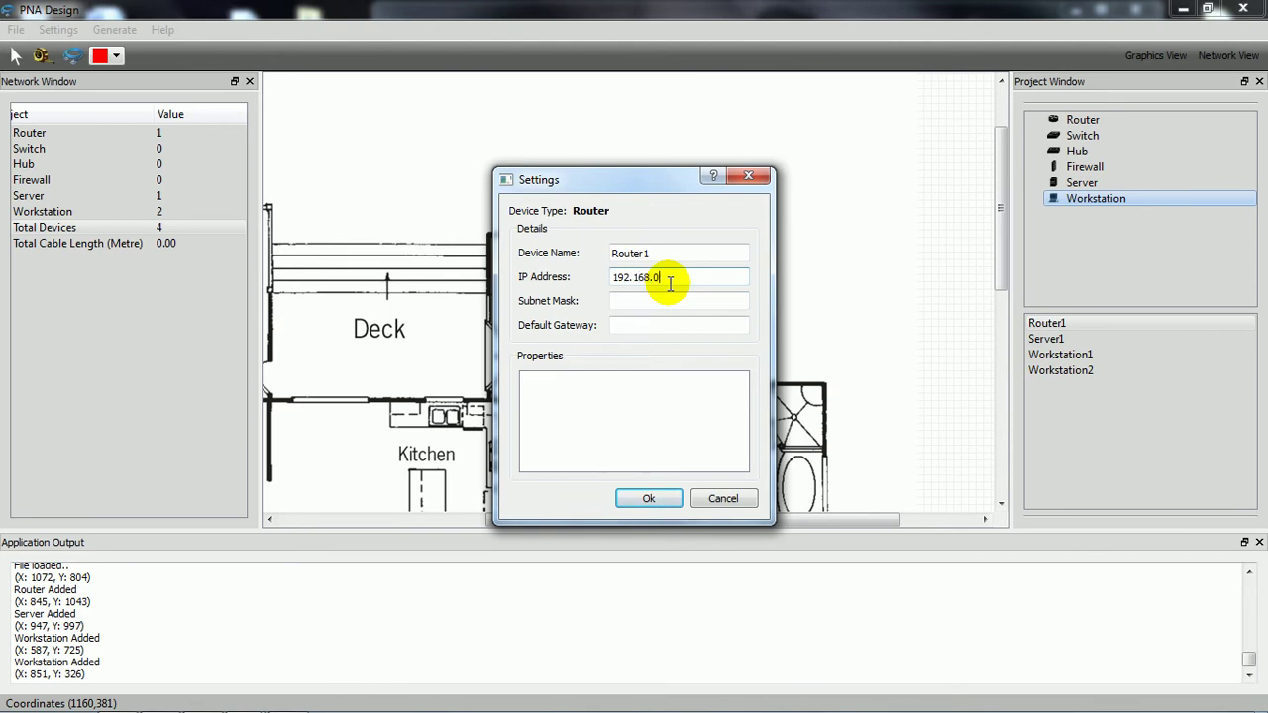
click(659, 299)
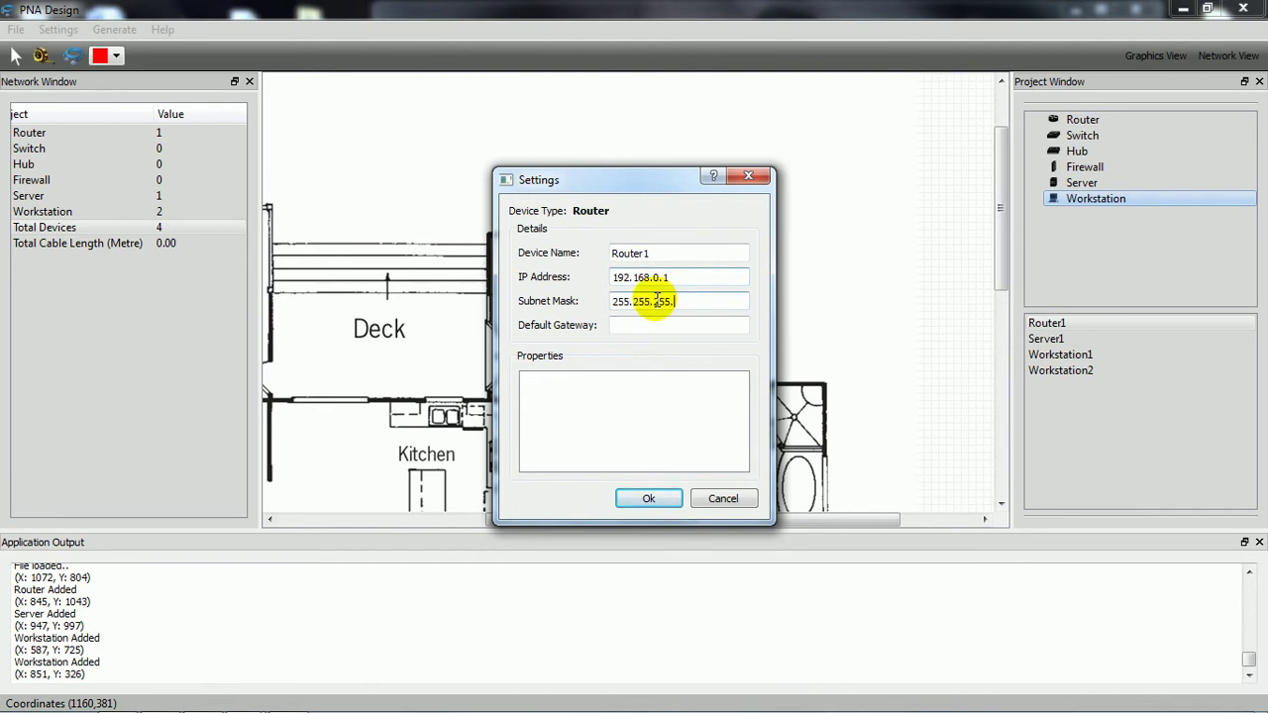
click(646, 326)
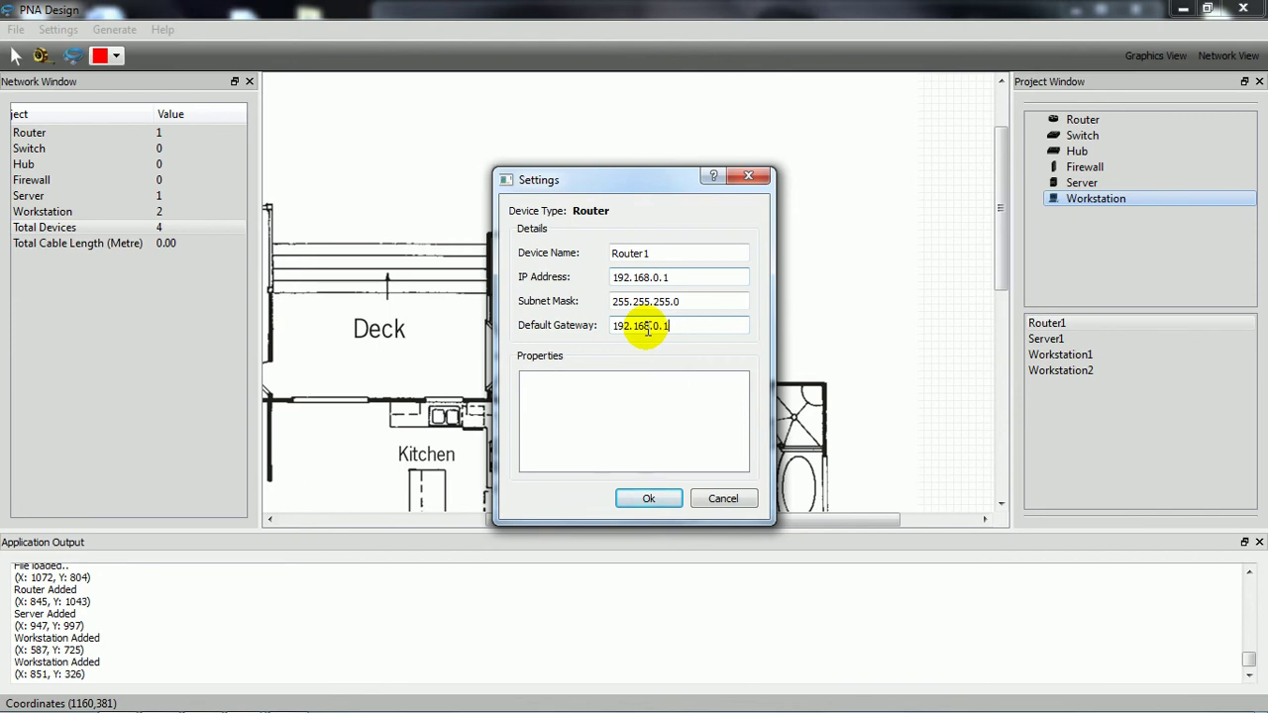
click(637, 502)
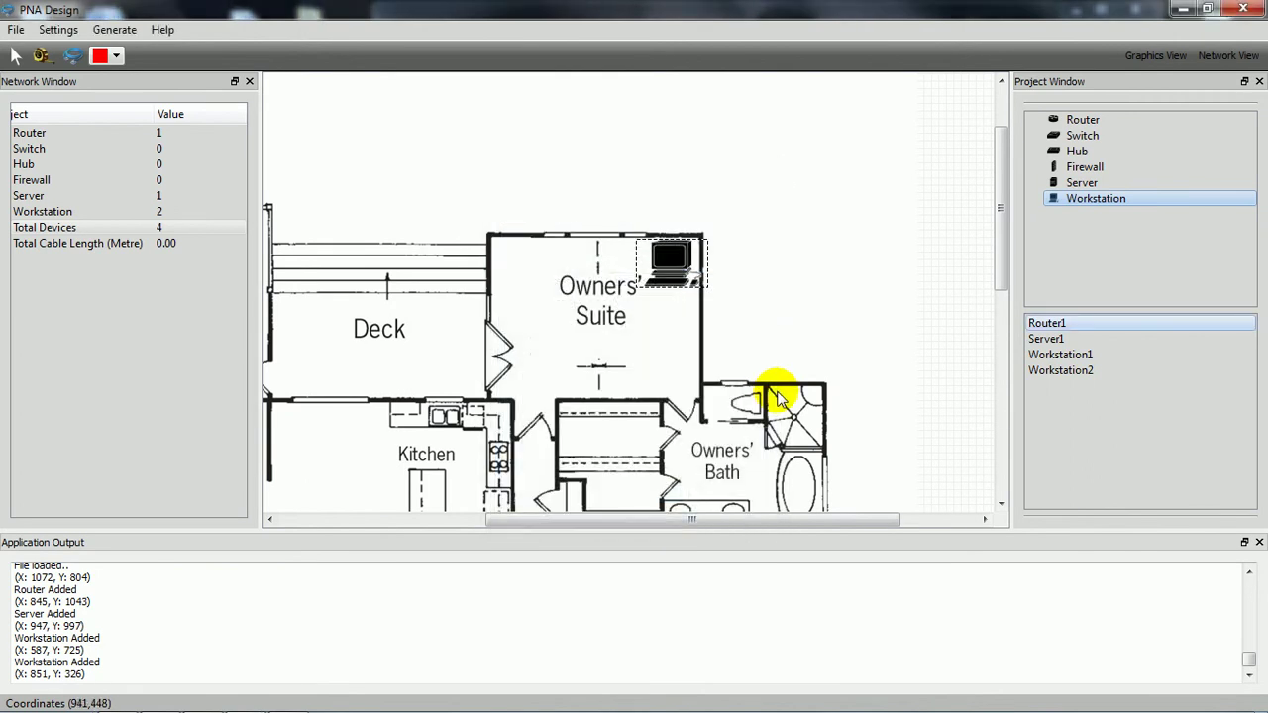
Step: Nudge the Server Room router slightly down and left
scroll(810, 220, down, 2)
scroll(793, 254, down, 2)
click(659, 409)
drag(659, 408, 654, 418)
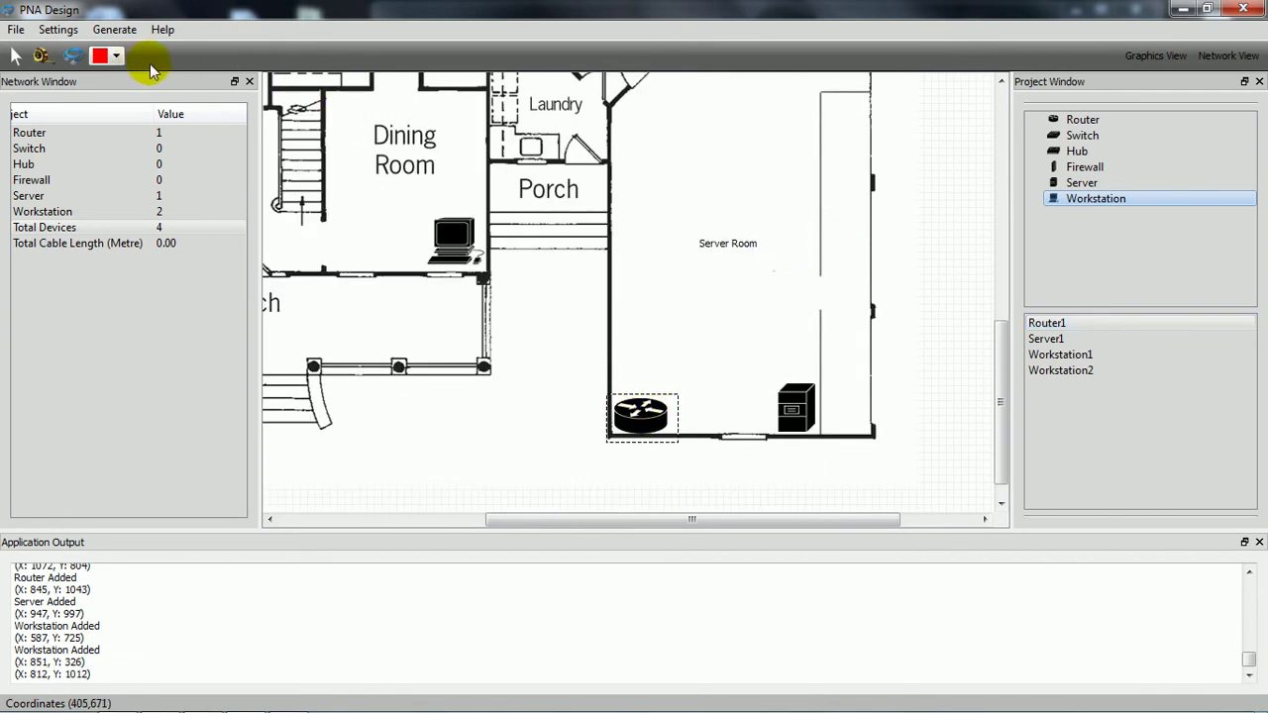
Step: Connect the router to the server with a blue cable
click(115, 56)
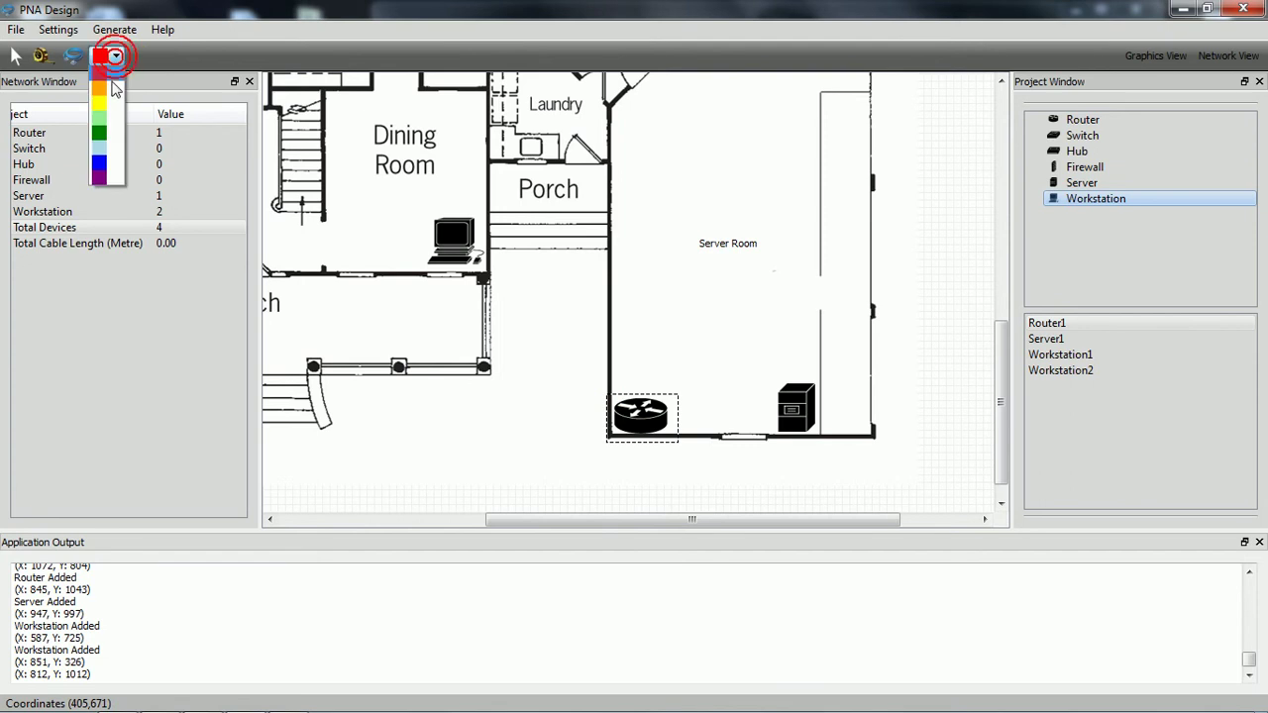
click(100, 161)
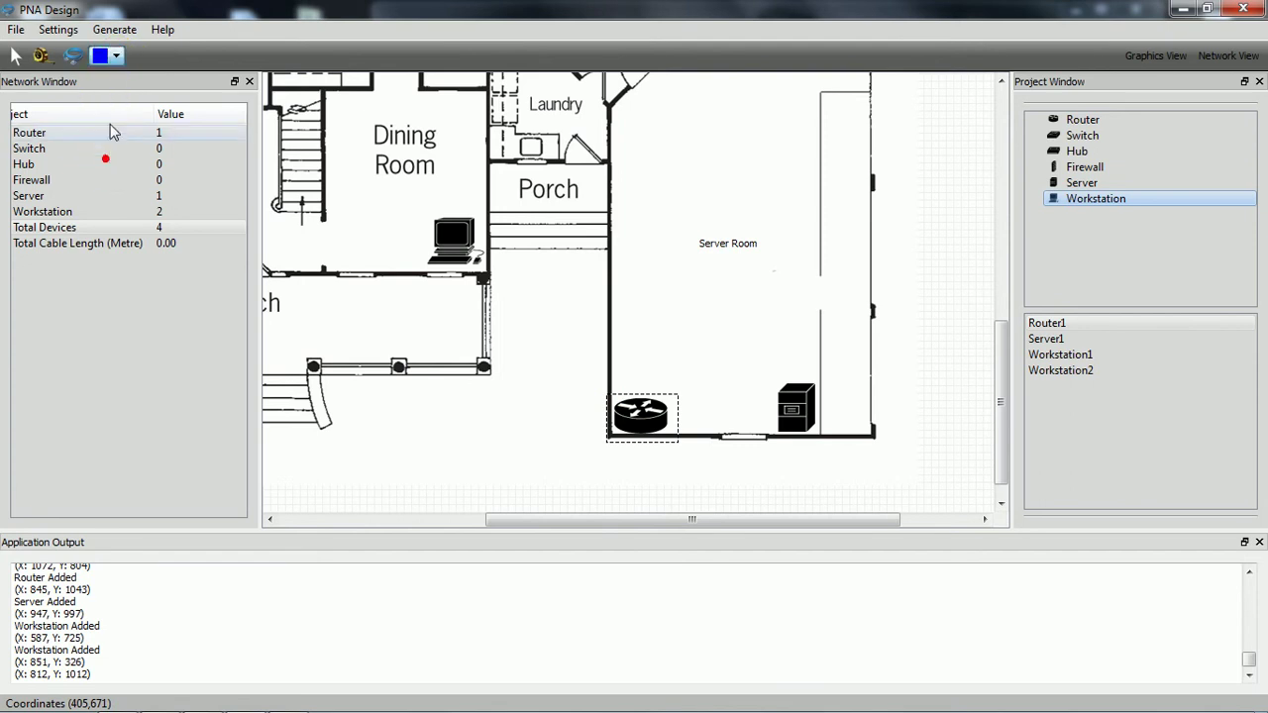
click(75, 58)
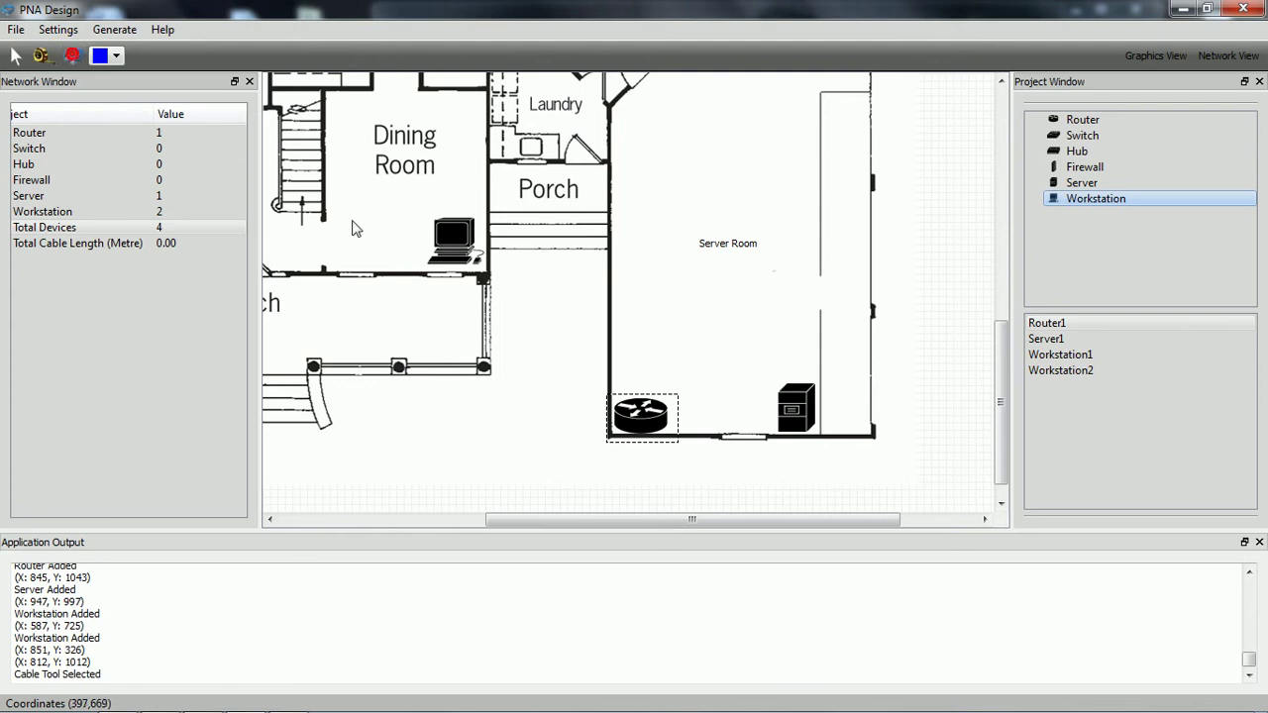
click(668, 428)
click(772, 428)
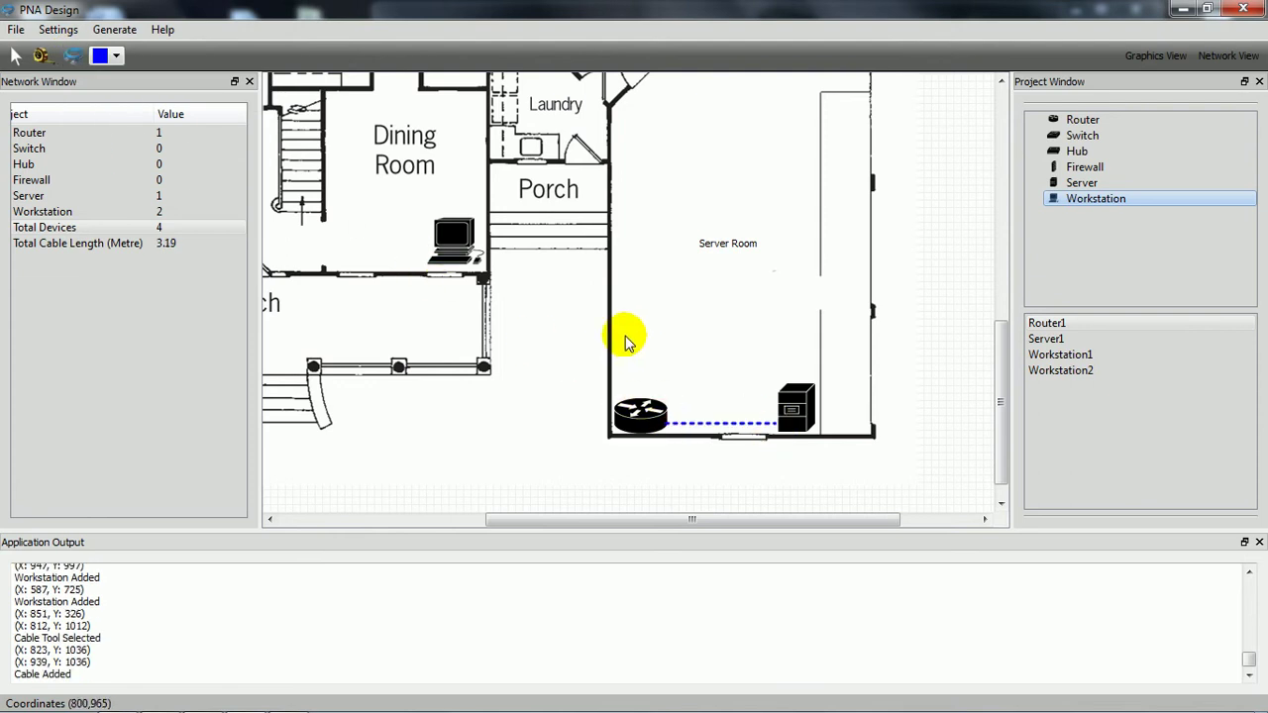
Step: Route a red cable along the walls from the router to the Dining Room workstation
click(116, 56)
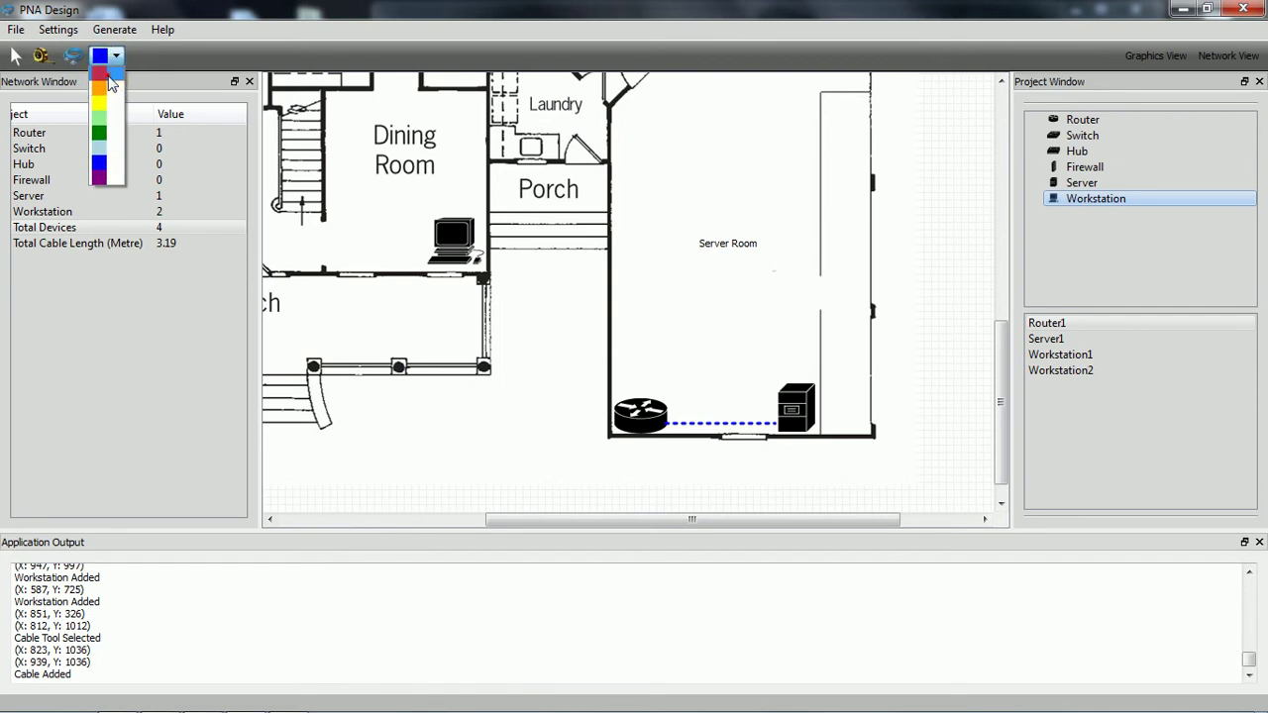
click(107, 74)
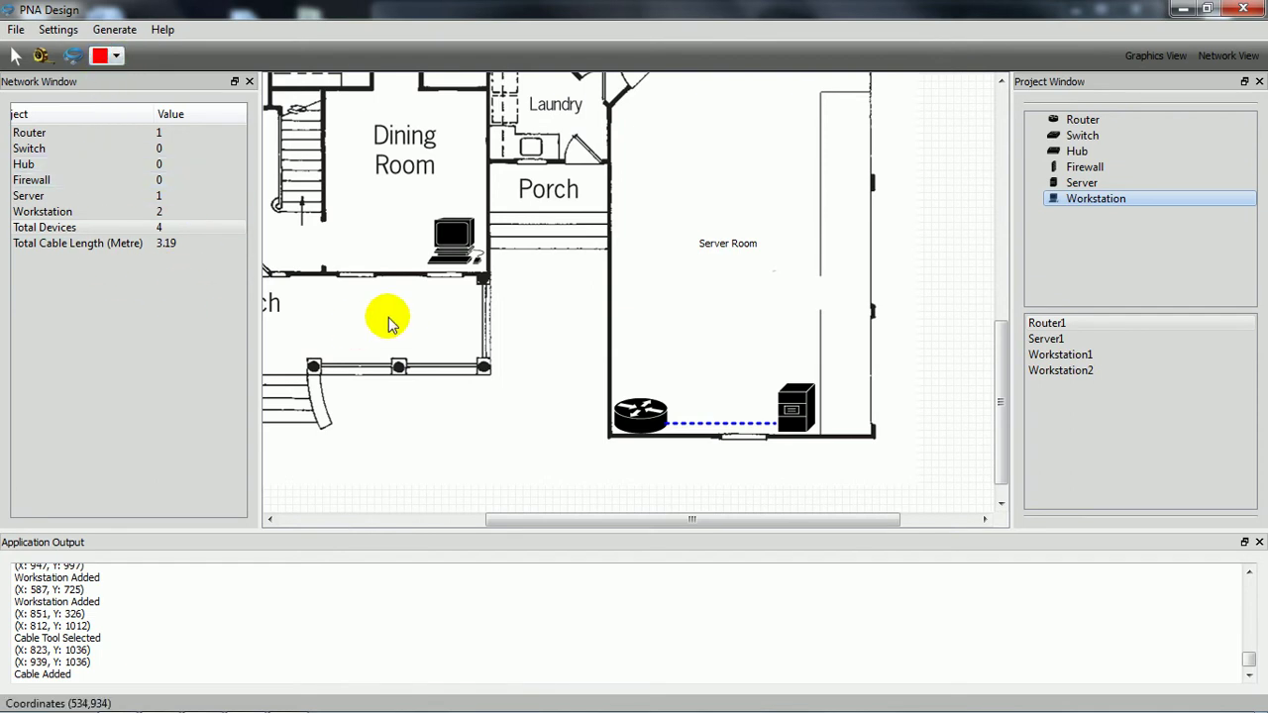
scroll(518, 358, up, 2)
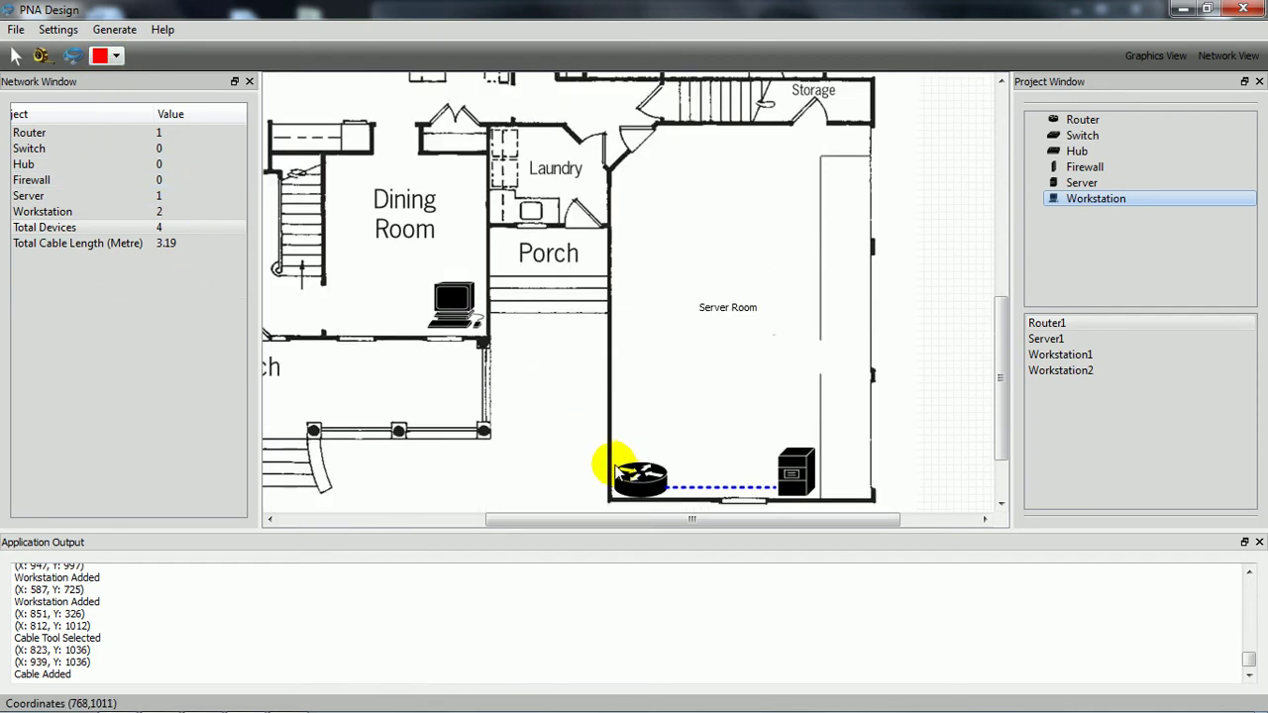
click(616, 467)
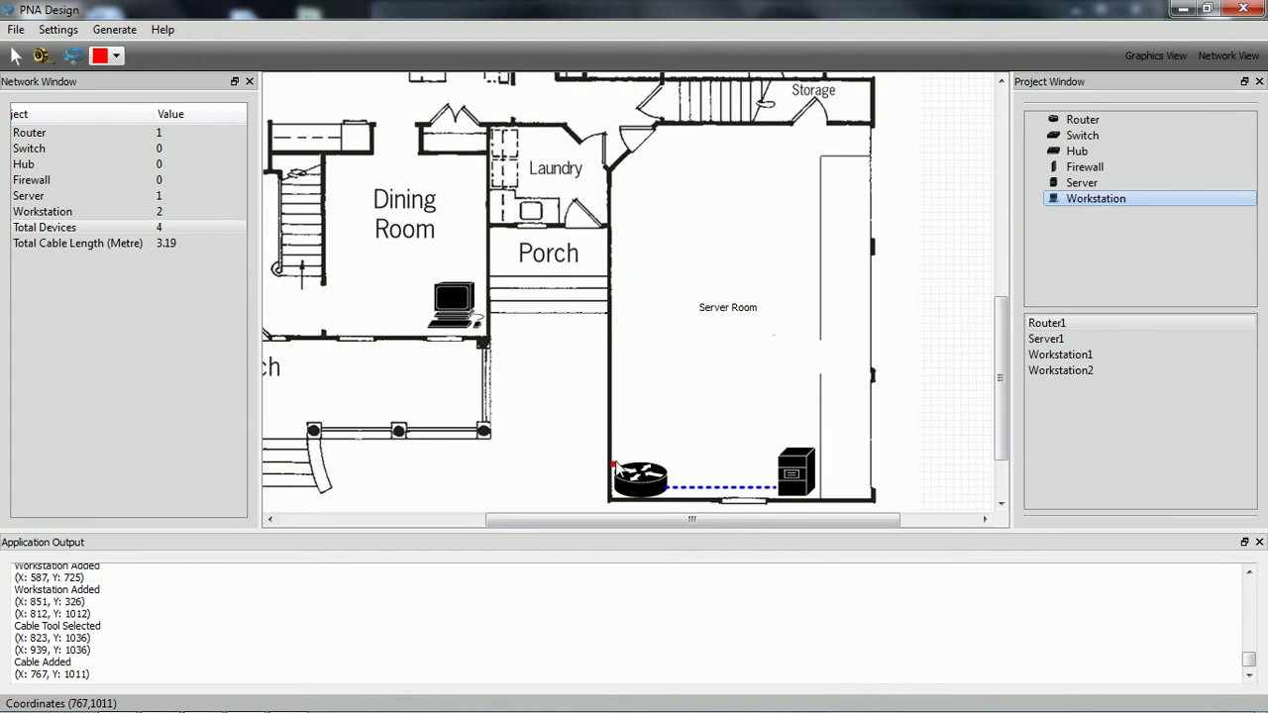
click(615, 179)
scroll(616, 308, up, 4)
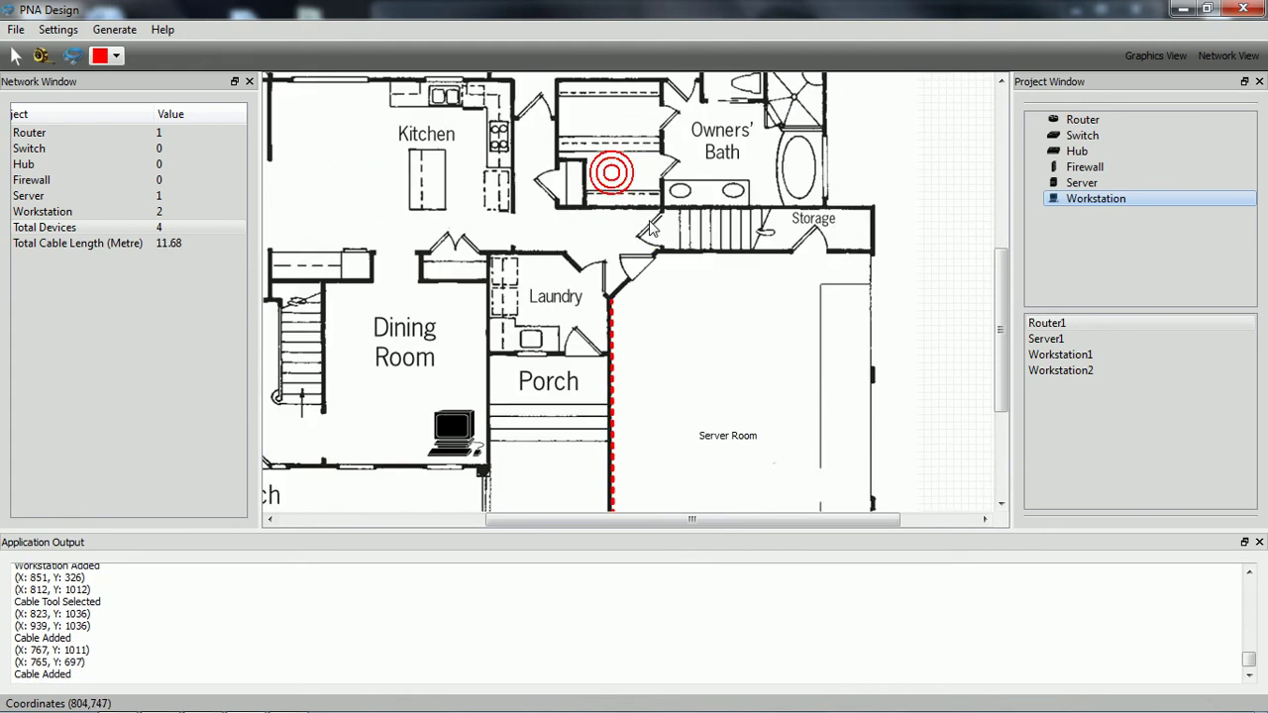
click(615, 304)
click(632, 282)
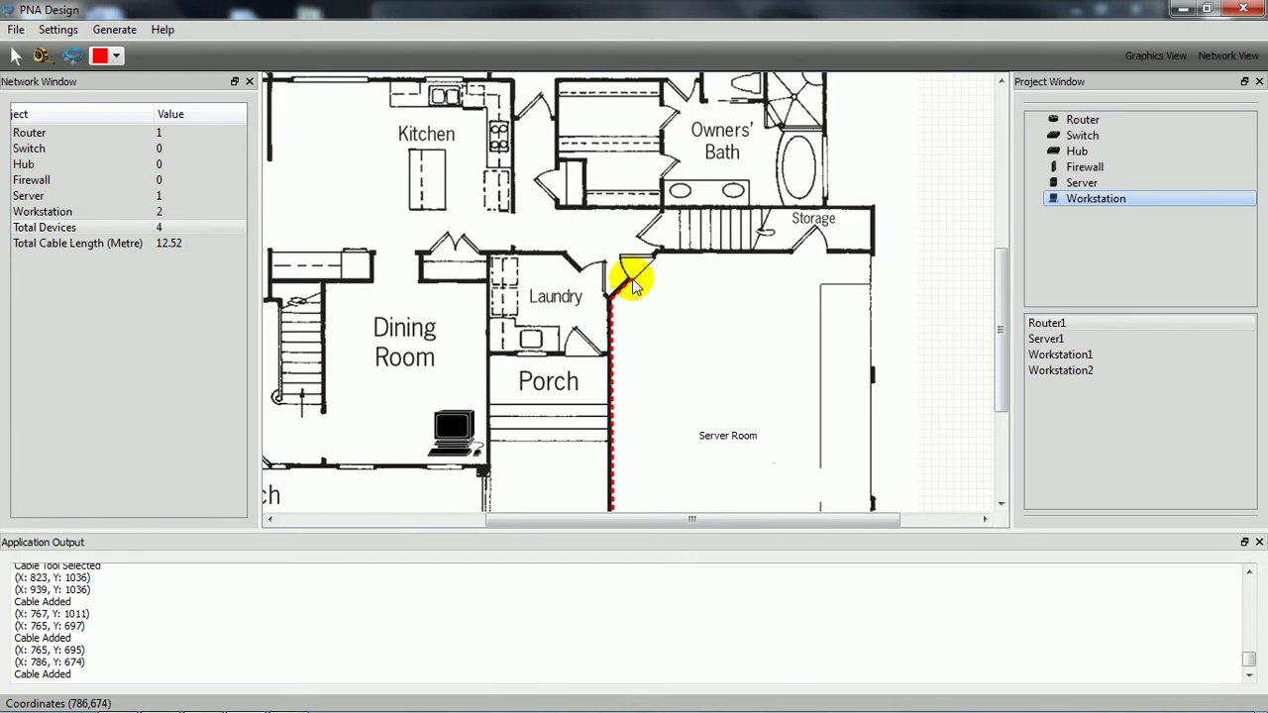
click(632, 281)
click(567, 250)
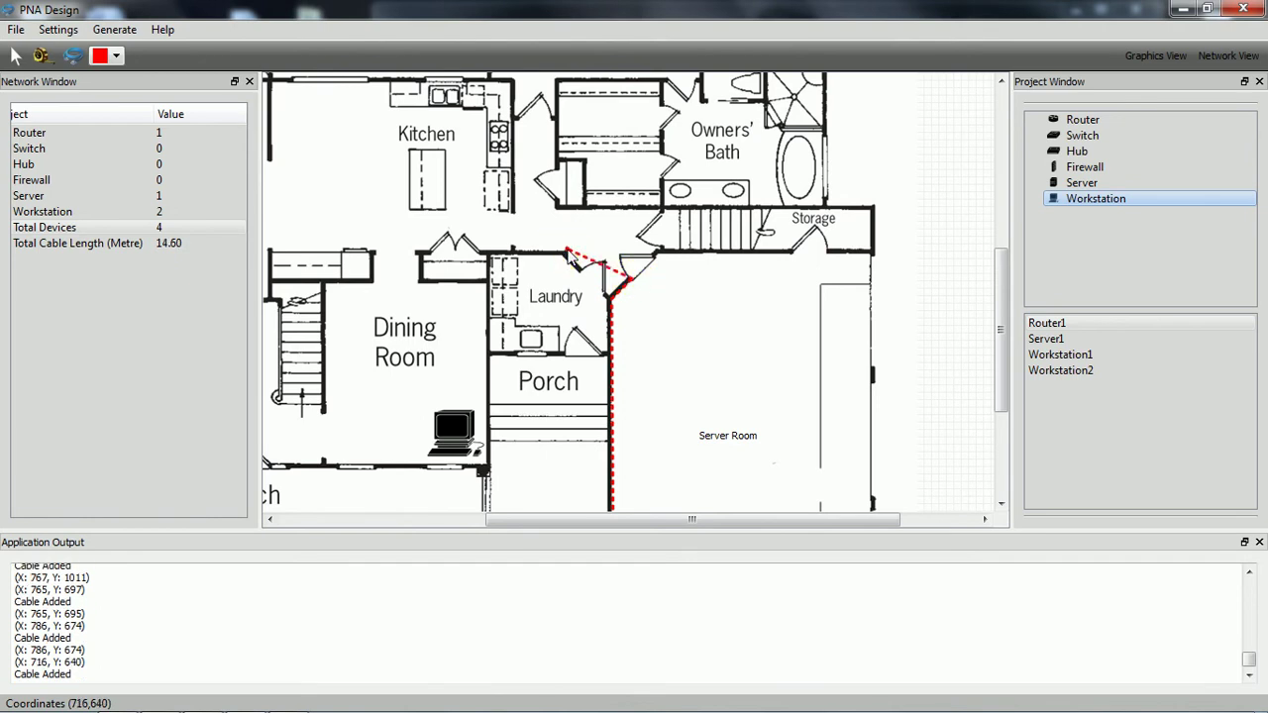
click(567, 250)
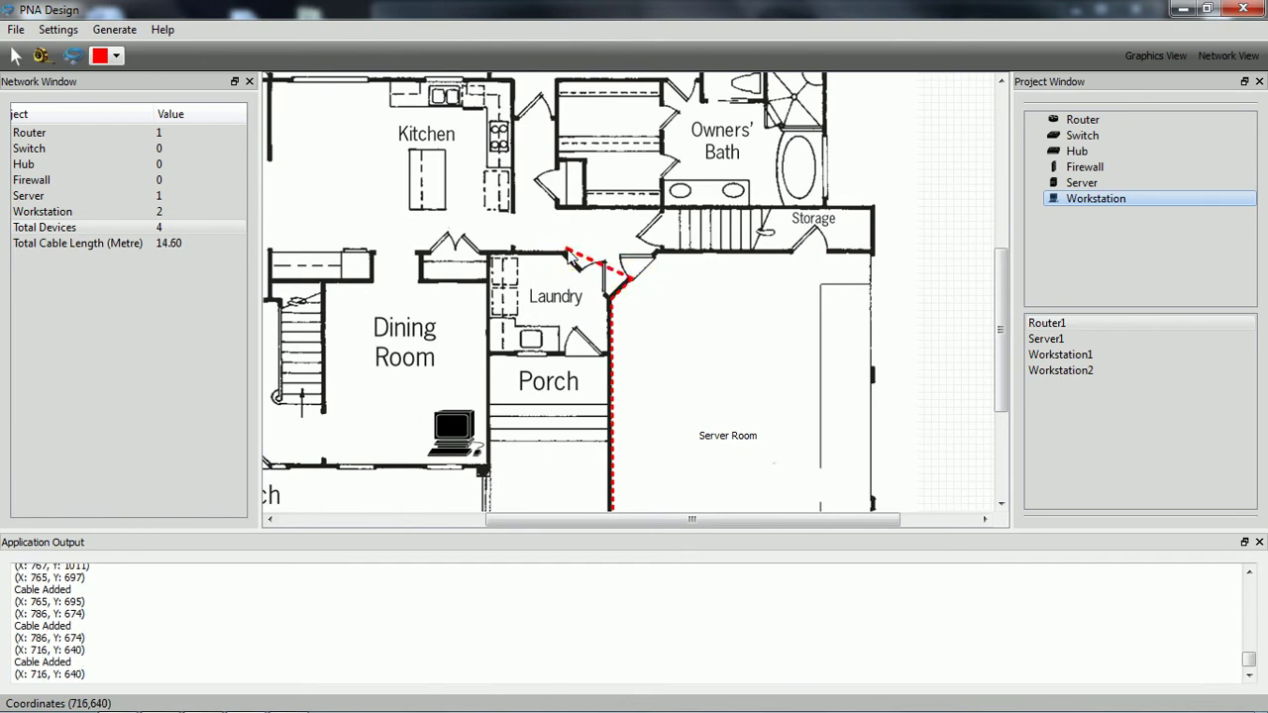
click(421, 253)
click(421, 253)
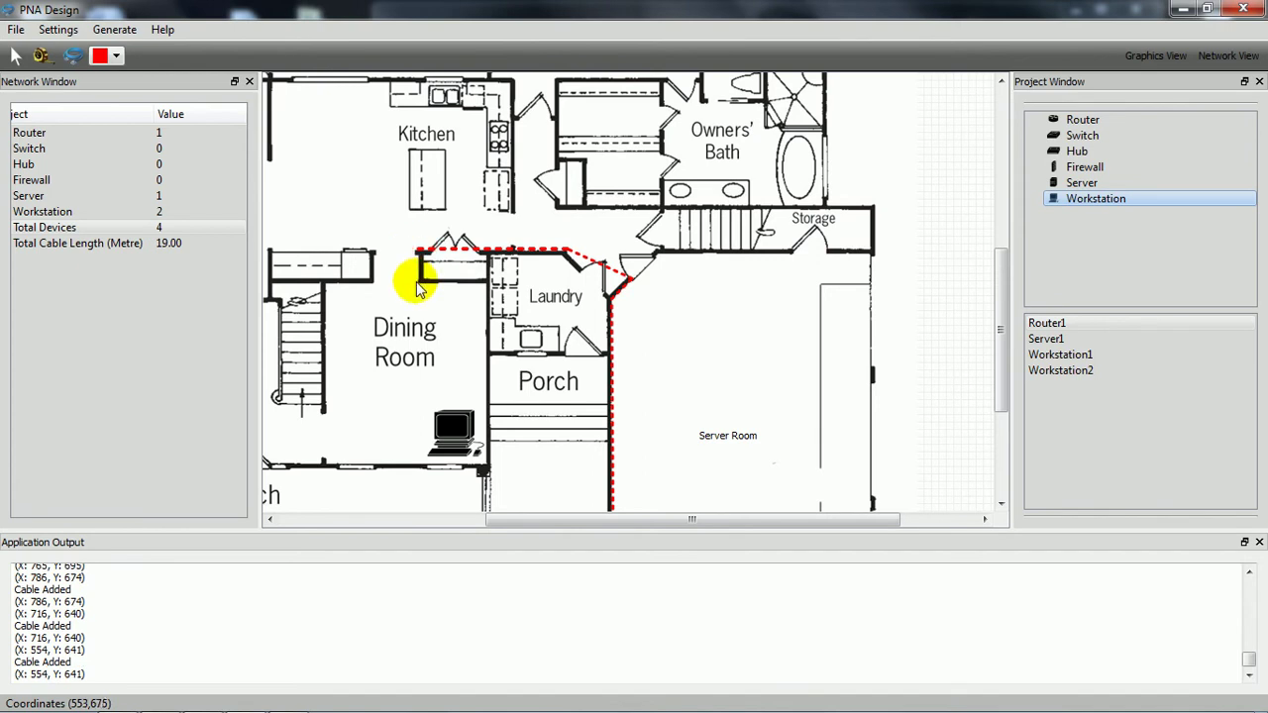
click(417, 280)
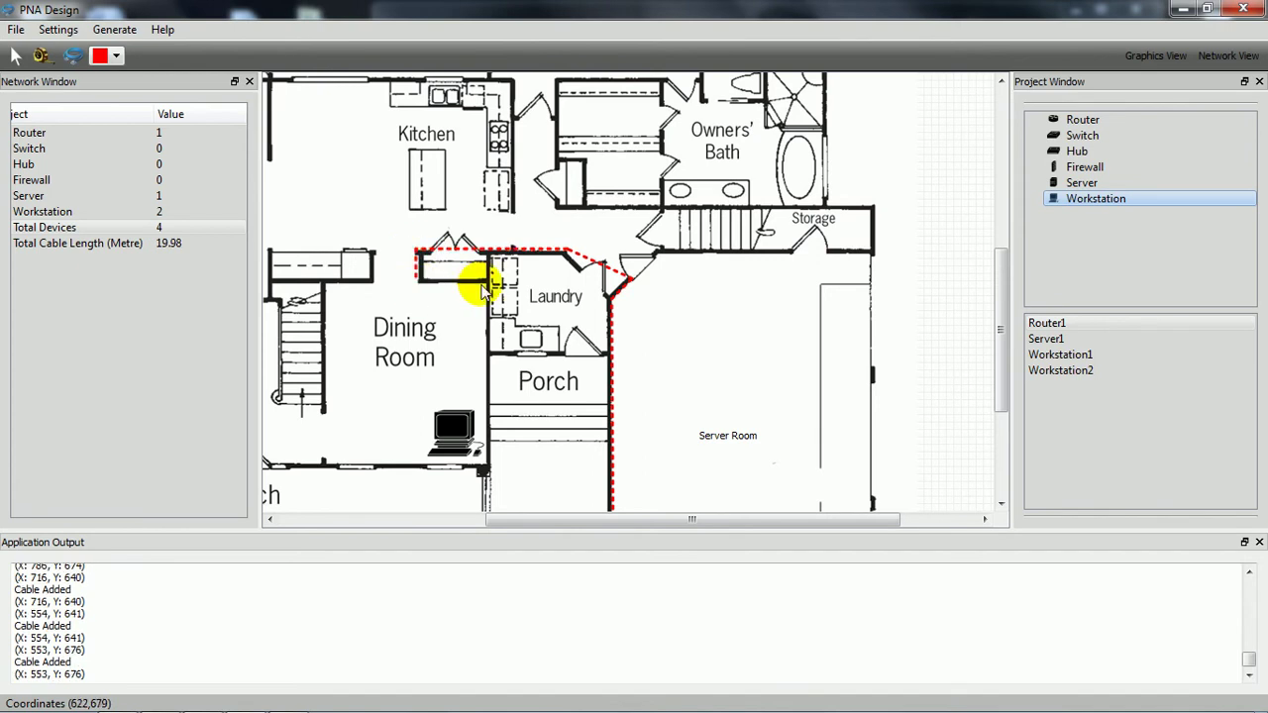
click(486, 284)
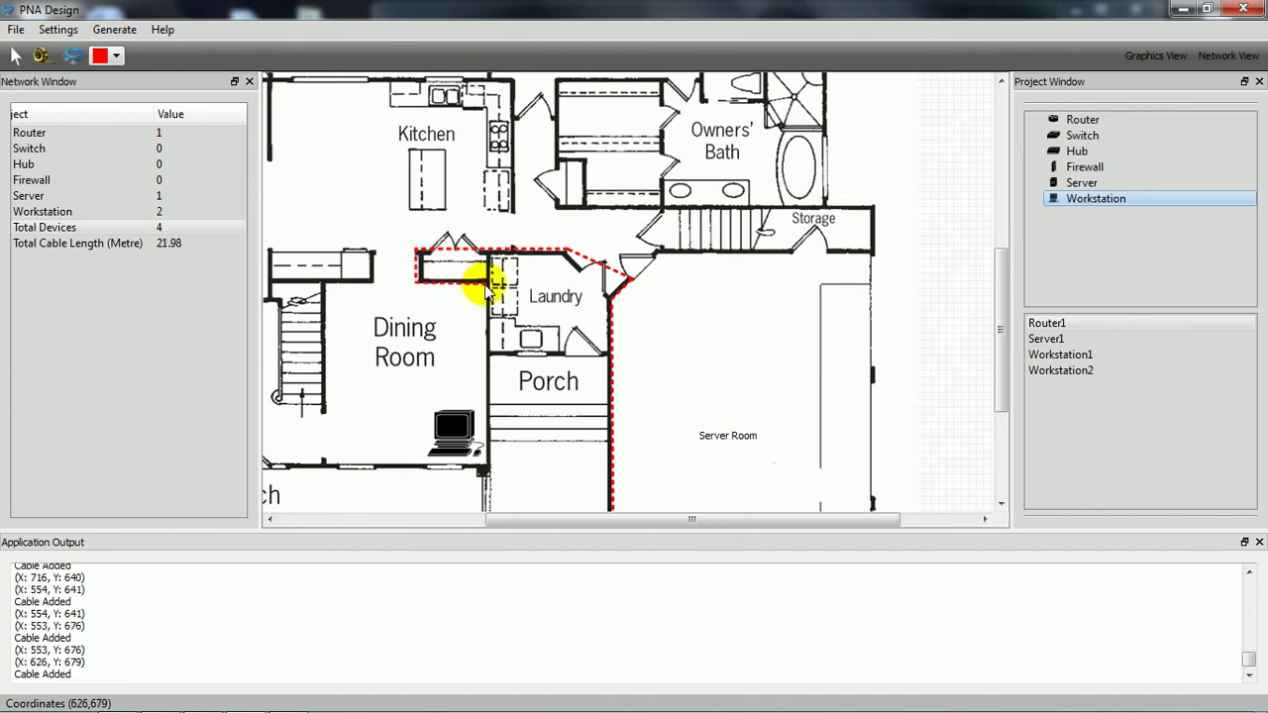
click(486, 284)
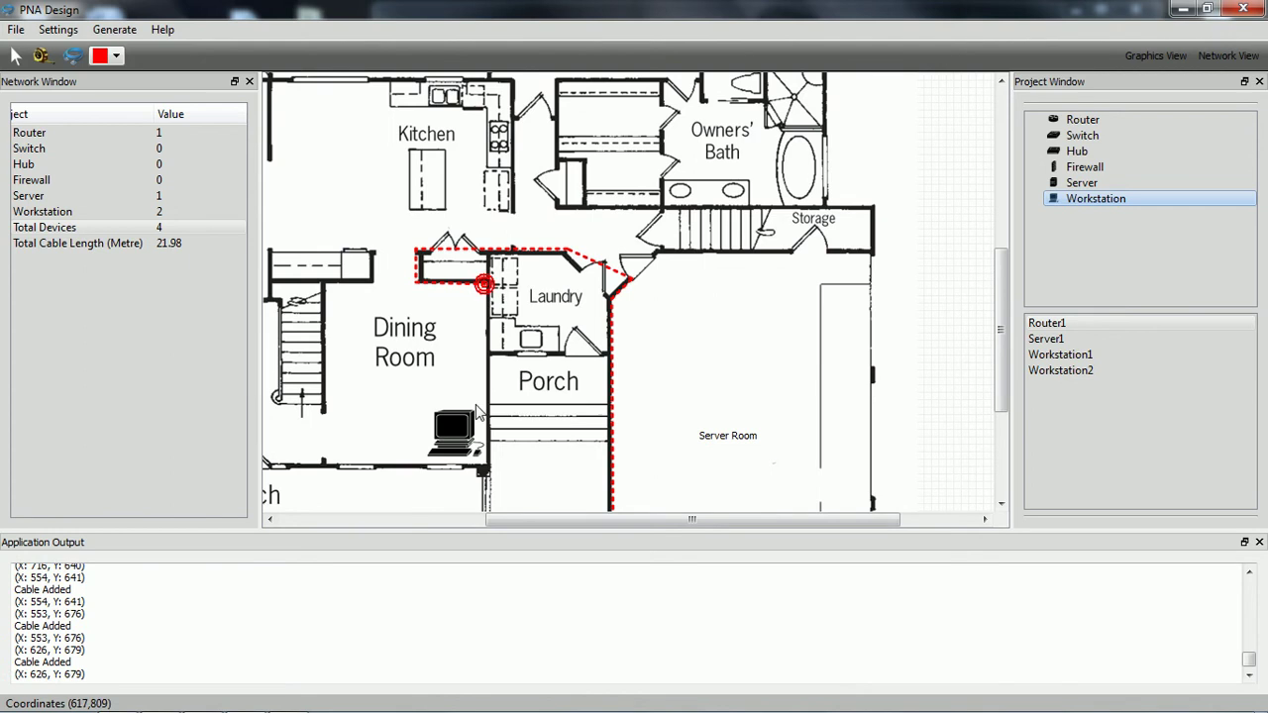
click(485, 457)
Step: Route a second red cable from the router past the Laundry to the Owners' Suite workstation
scroll(630, 404, down, 2)
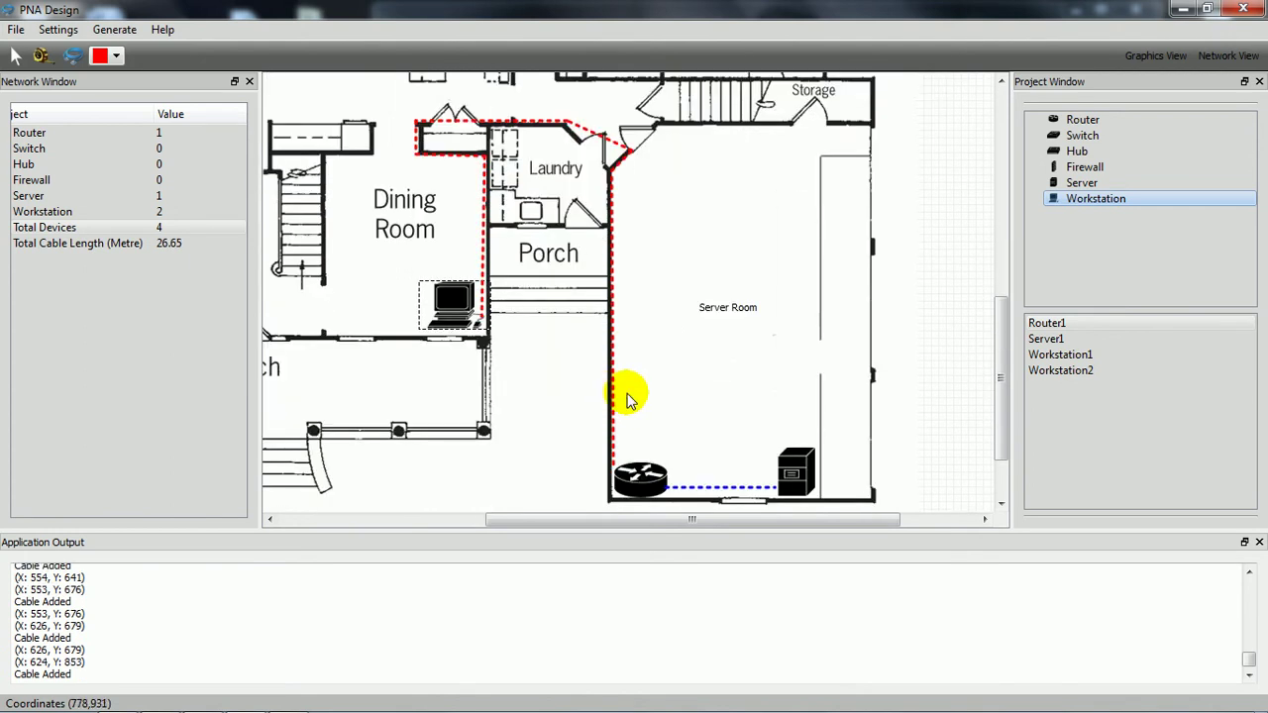
scroll(620, 395, down, 1)
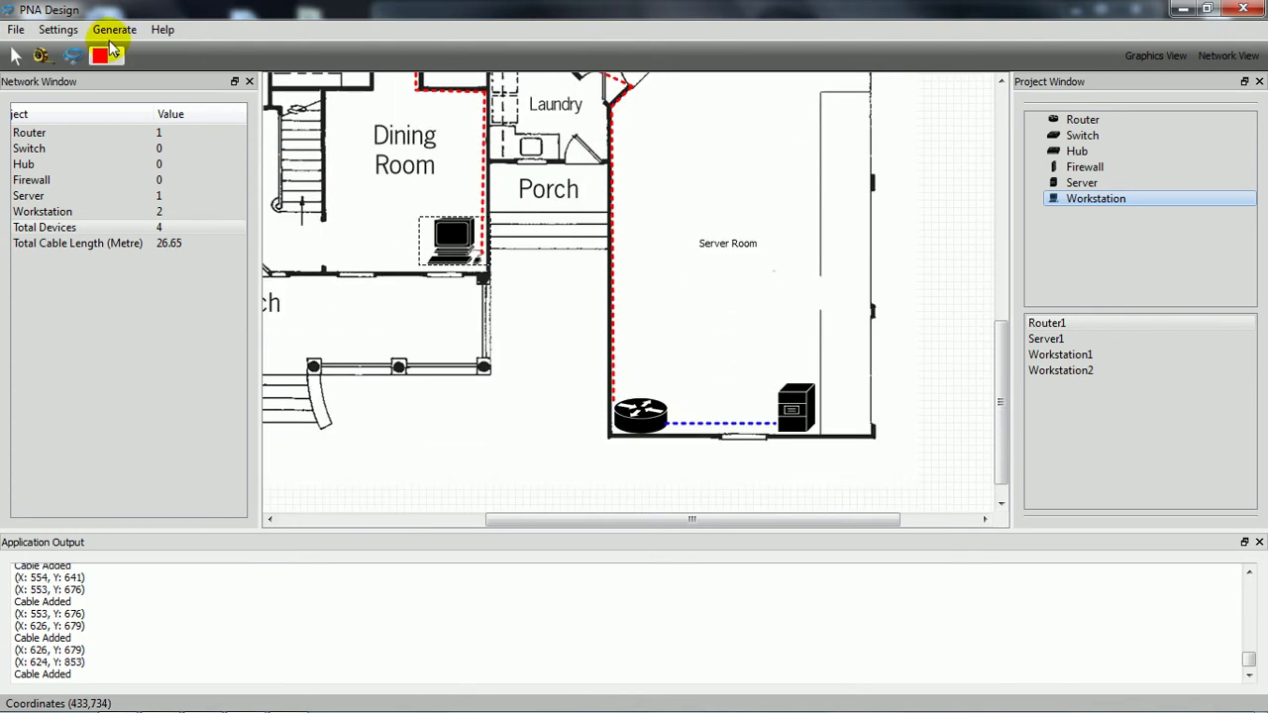
click(621, 407)
scroll(624, 386, up, 2)
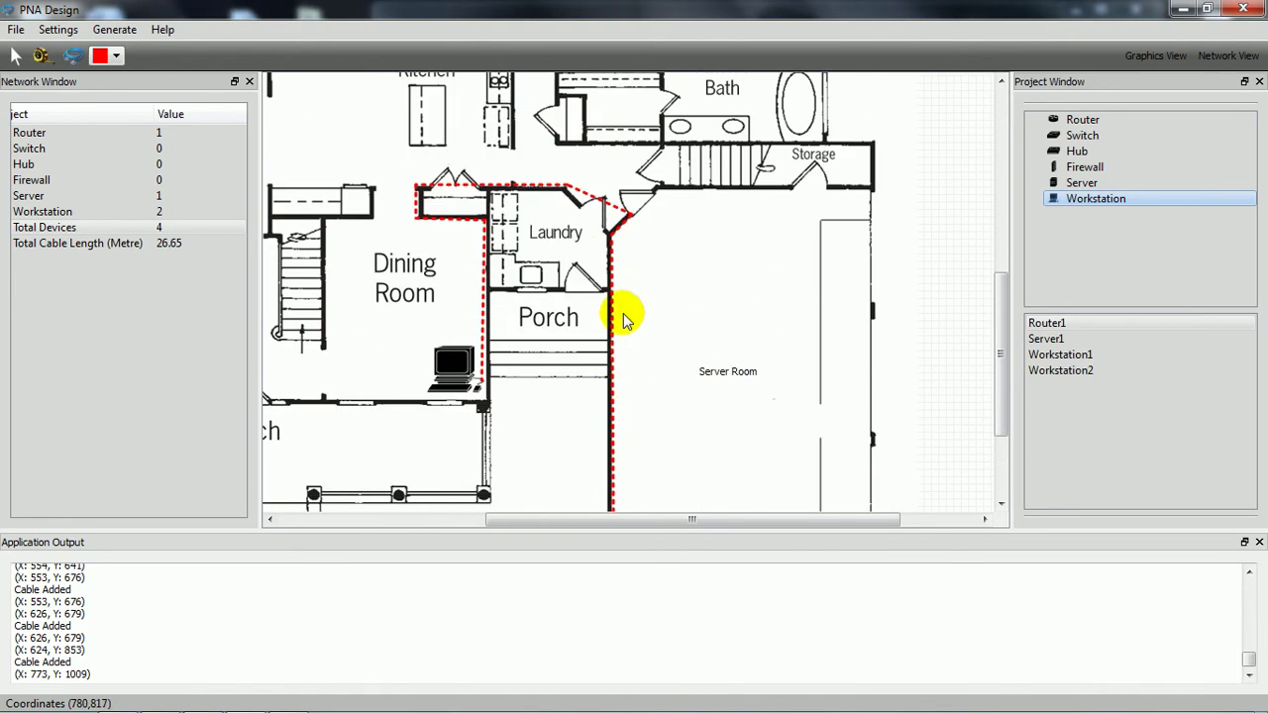
click(615, 243)
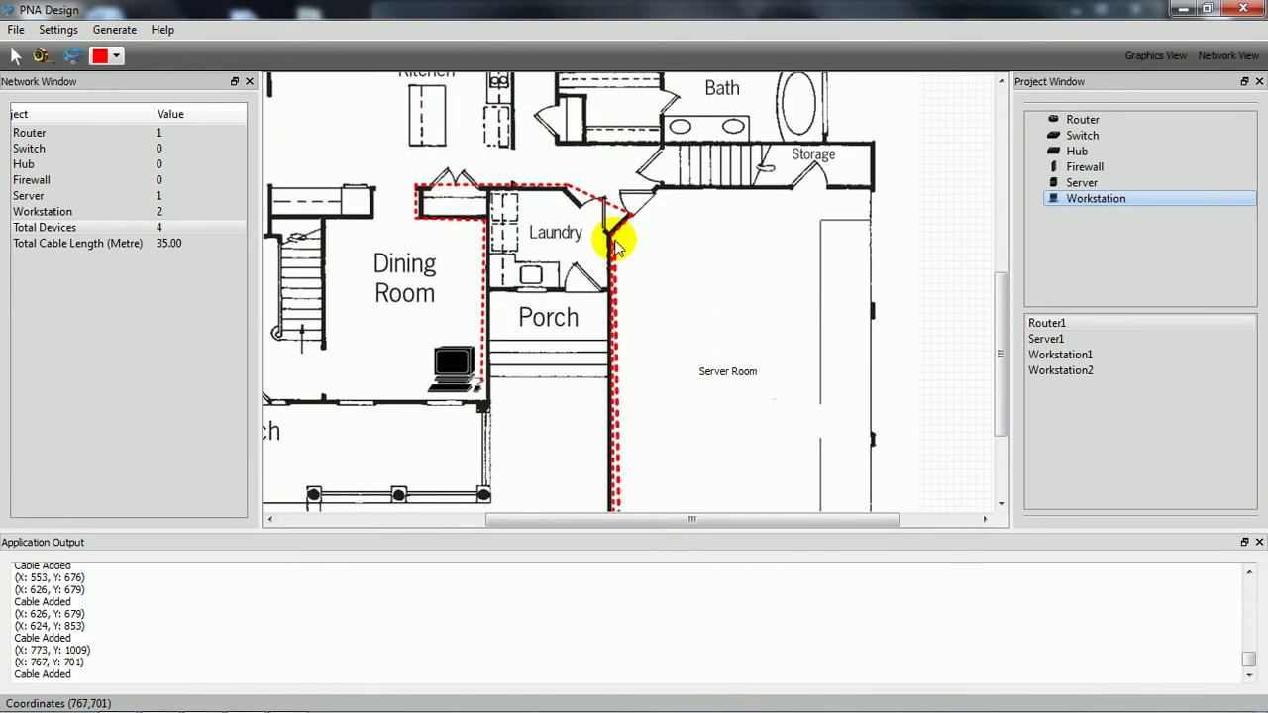
click(633, 214)
scroll(636, 237, up, 2)
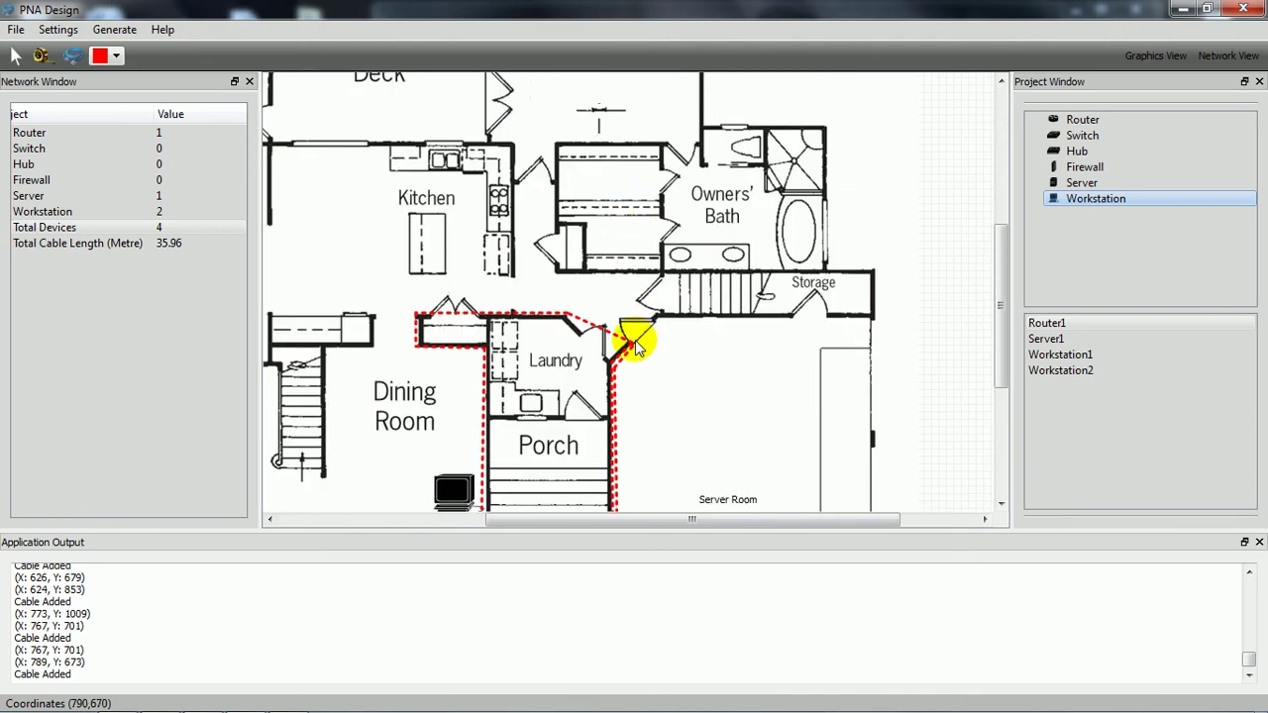
click(634, 344)
click(635, 280)
click(635, 280)
click(553, 280)
scroll(553, 280, up, 1)
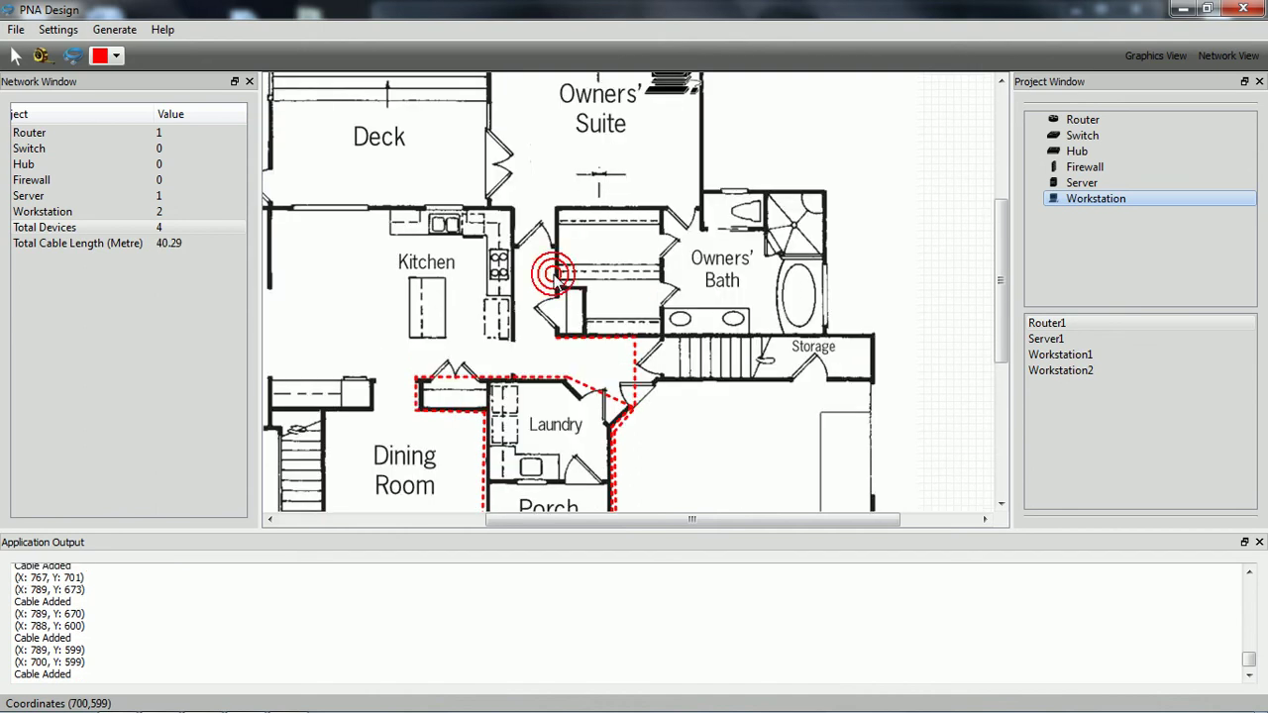
click(552, 337)
click(556, 211)
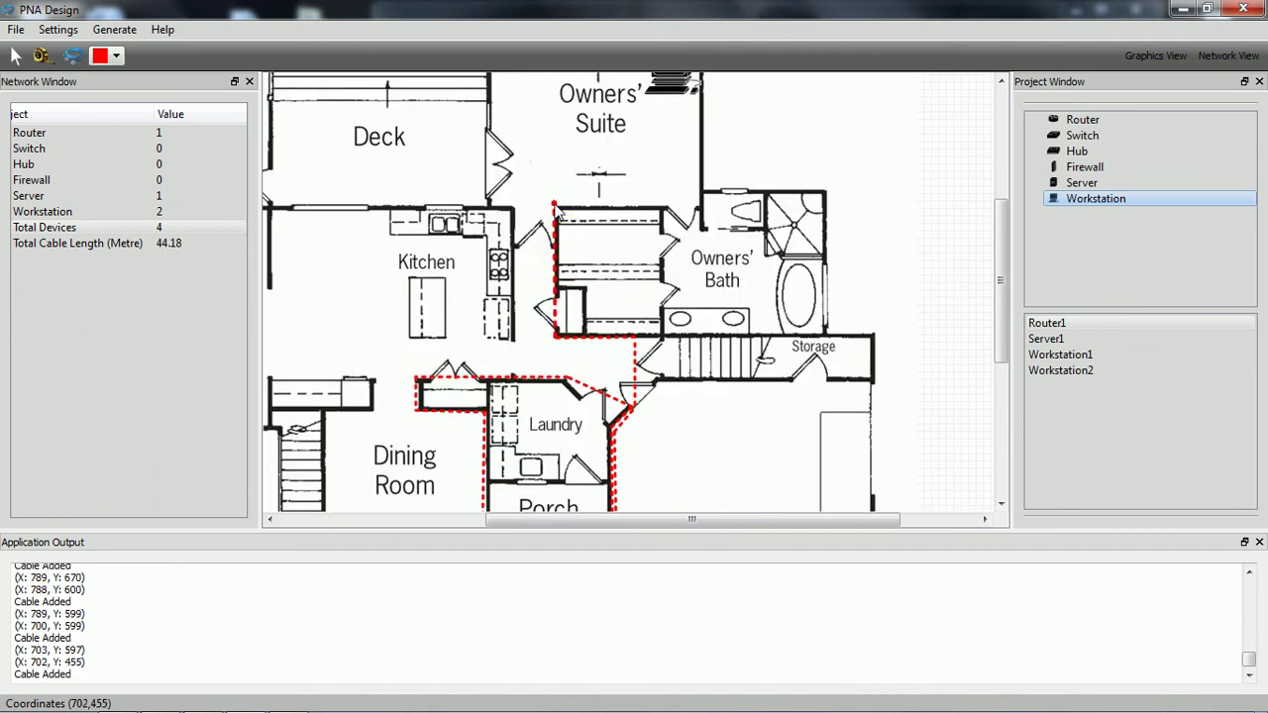
click(556, 211)
click(698, 208)
click(698, 208)
scroll(698, 208, up, 2)
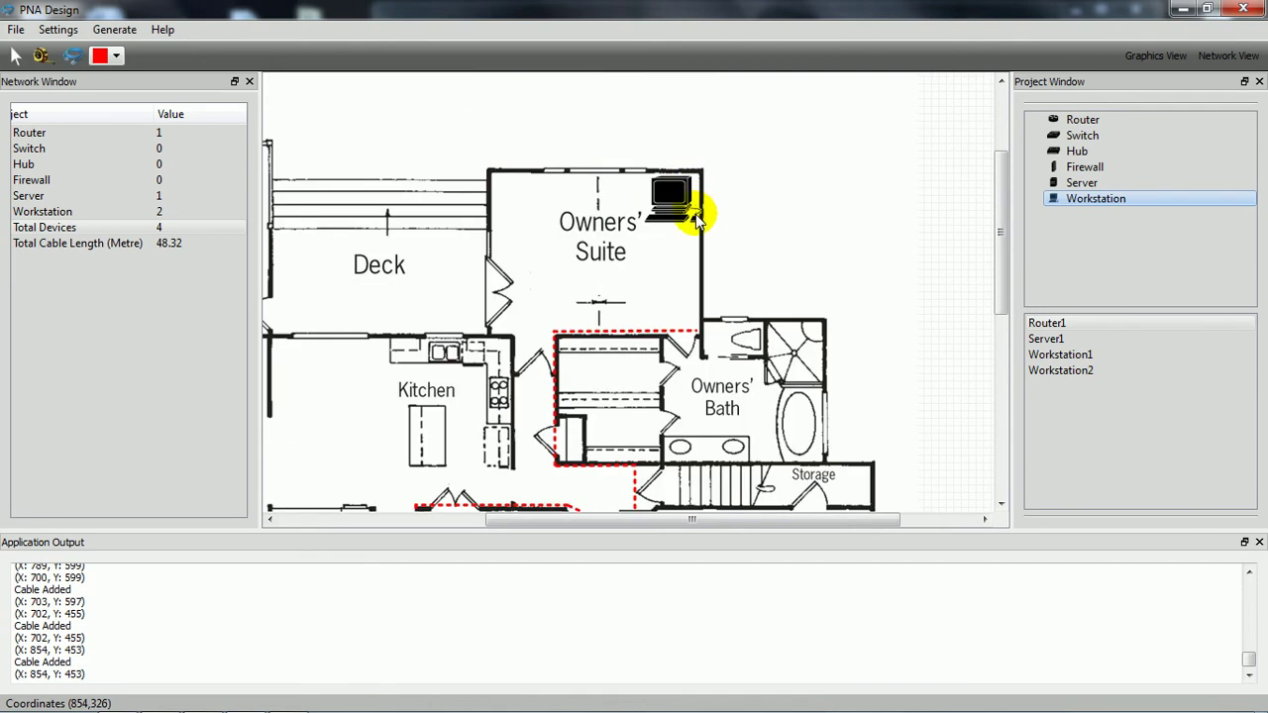
click(696, 216)
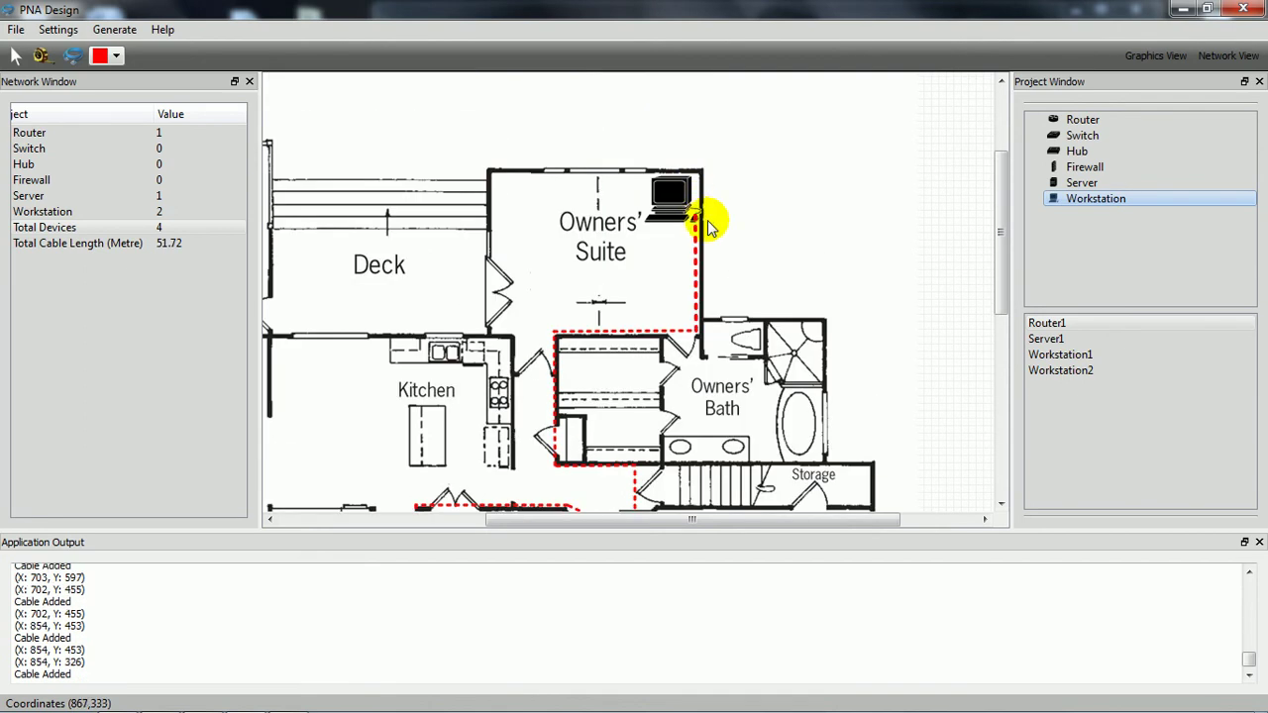
scroll(708, 220, down, 4)
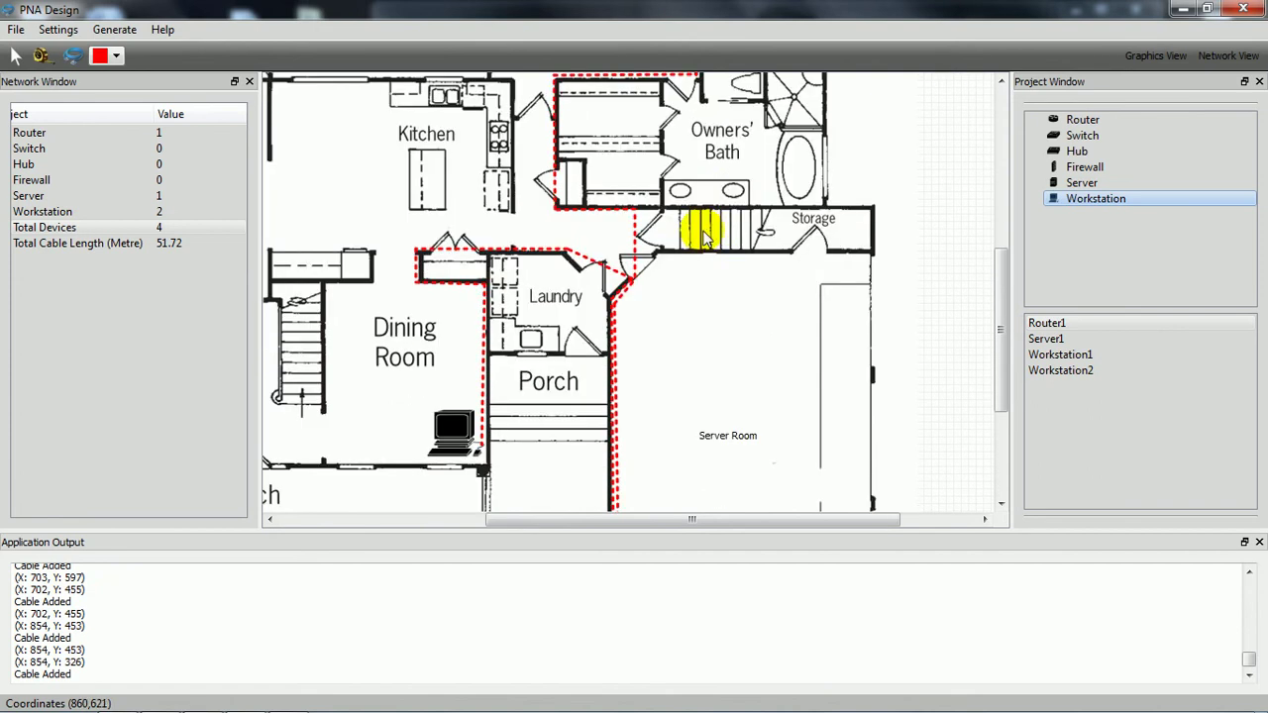
click(16, 55)
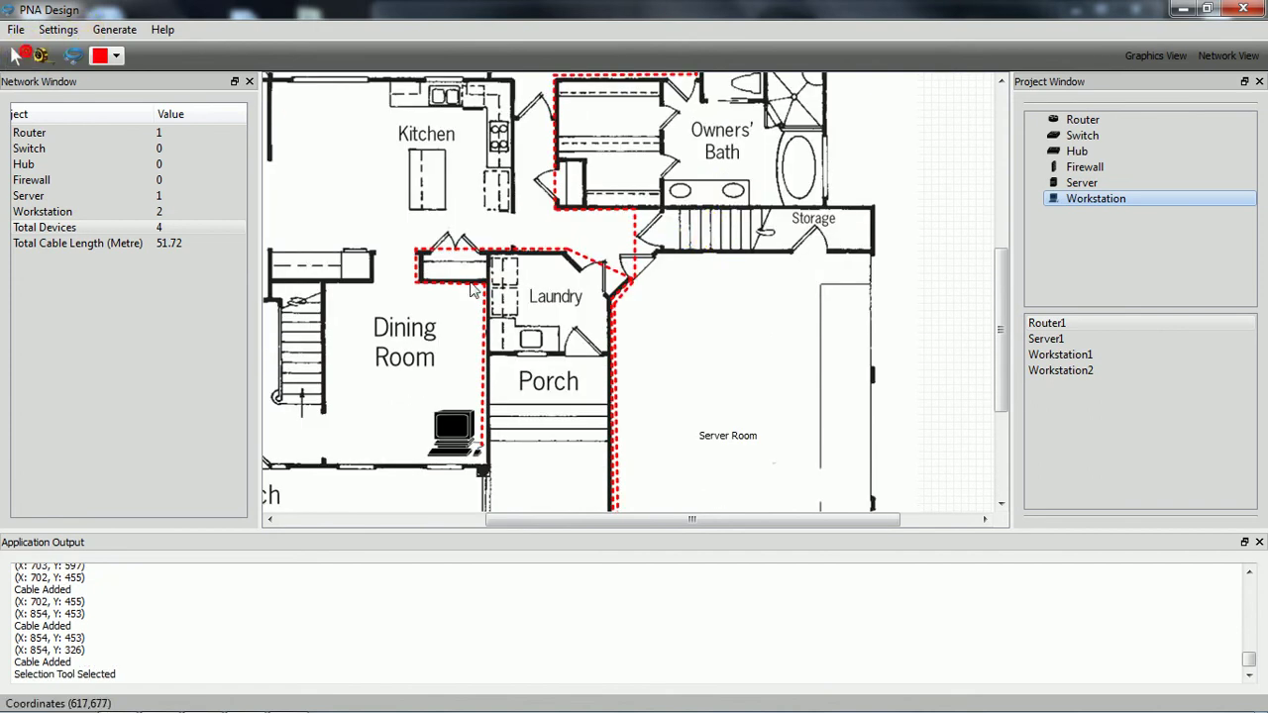
Step: Adjust the red cable's endpoint at the Laundry corner
click(631, 293)
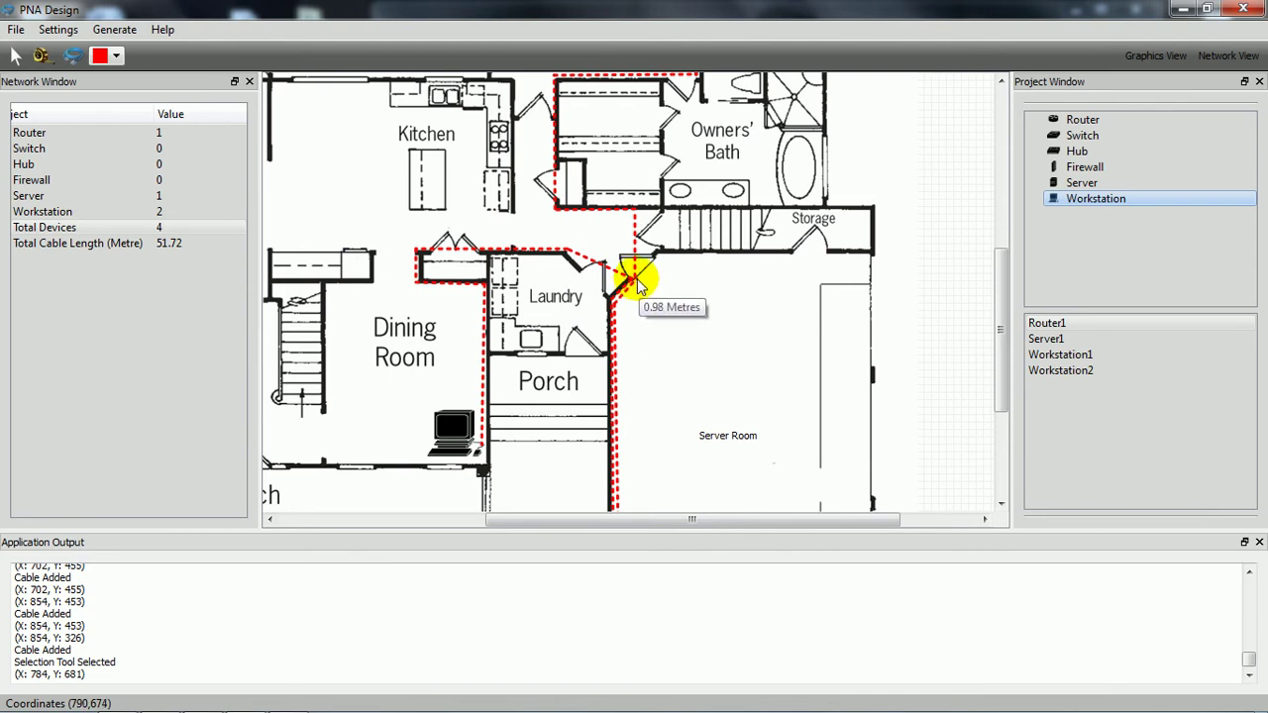
drag(639, 286, 616, 303)
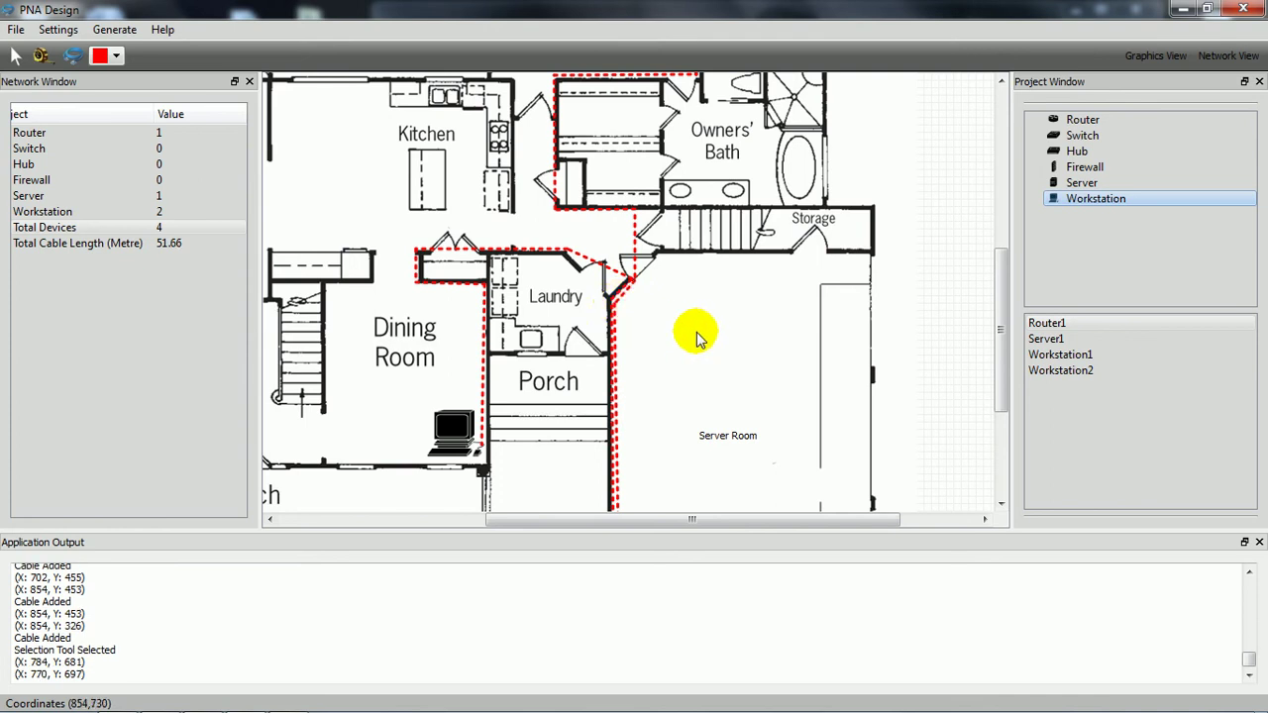
scroll(680, 333, down, 3)
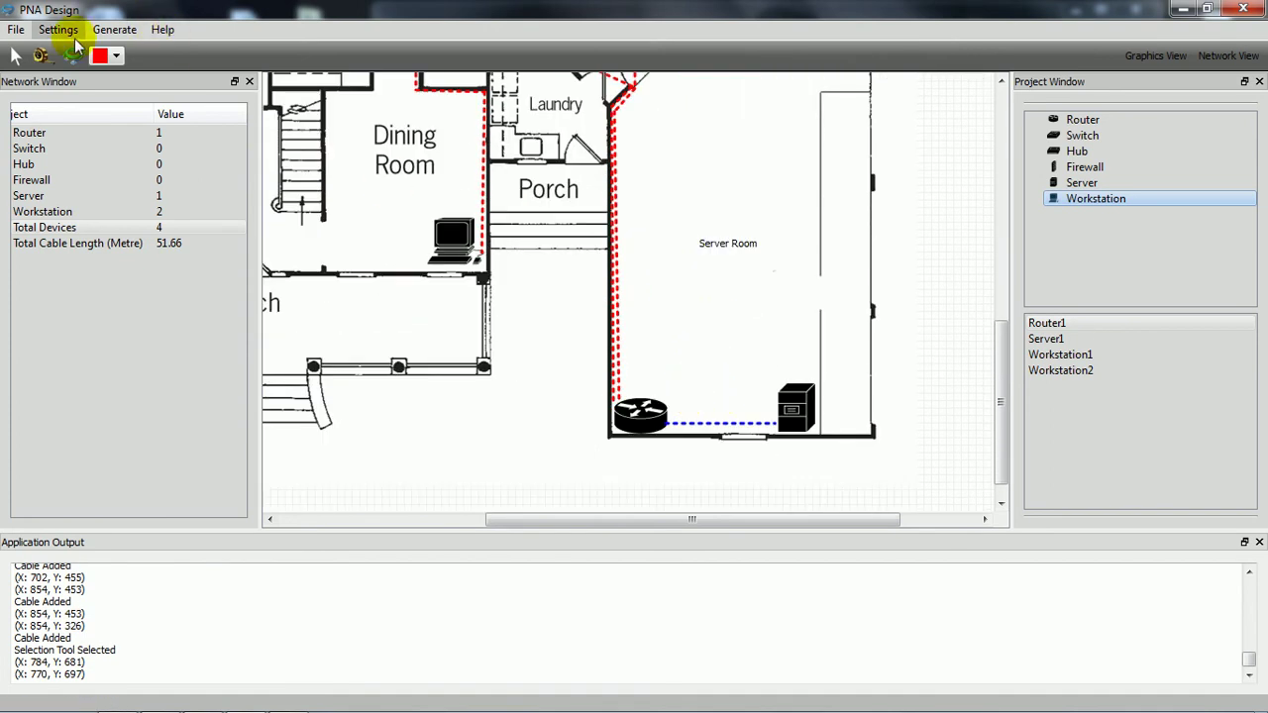
Step: Add 2 metres of extra length to the blue router-to-server cable, making it 5.19 m
click(16, 55)
click(720, 424)
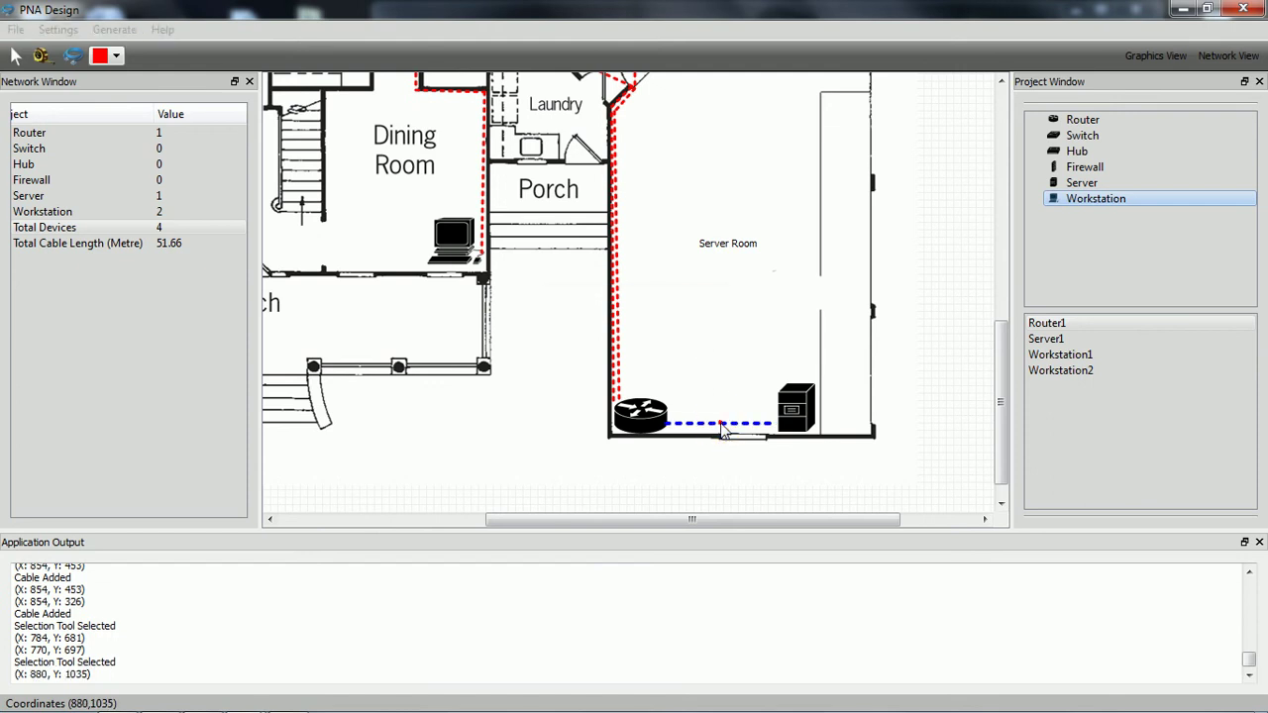
double_click(722, 425)
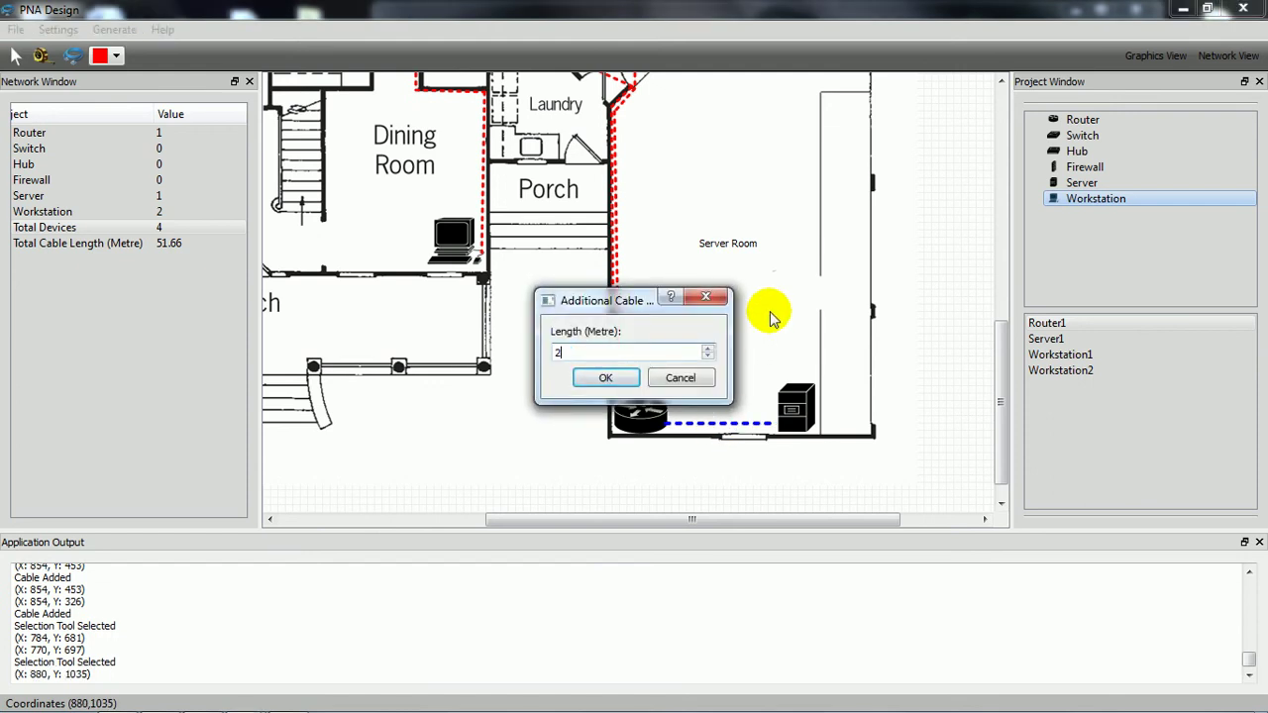
key(Return)
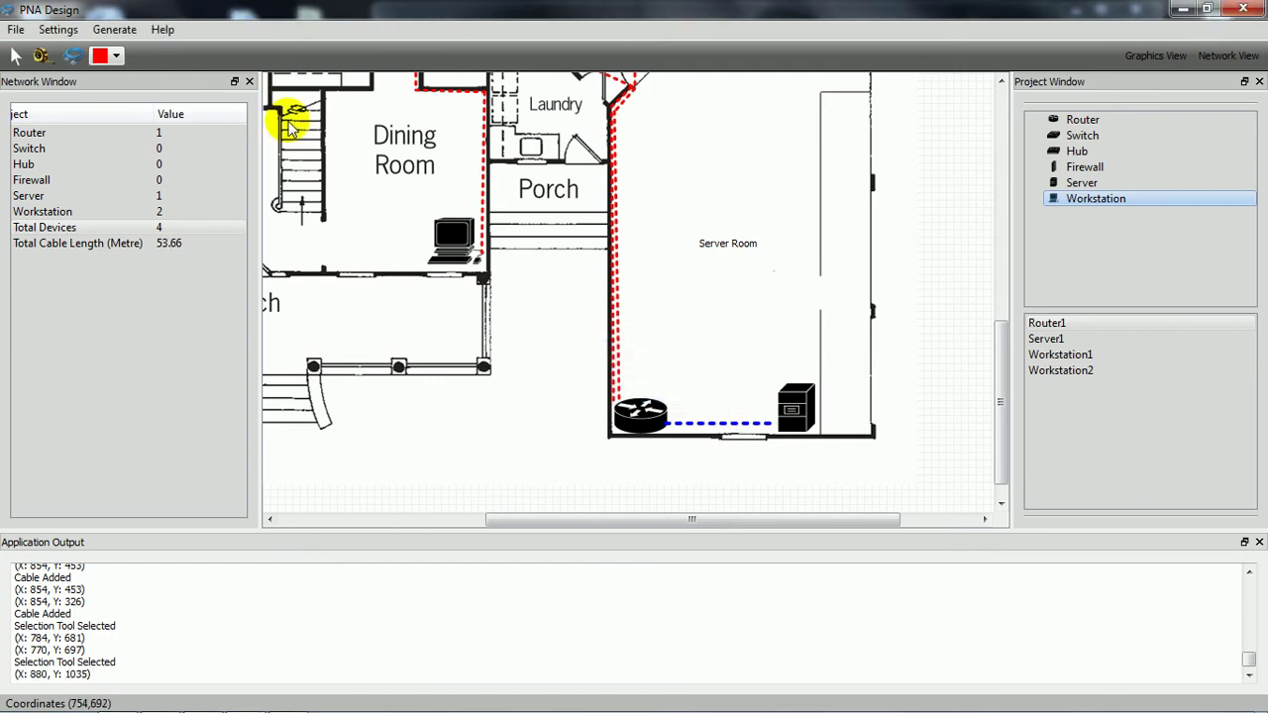
click(16, 55)
click(690, 317)
drag(736, 387, 728, 426)
mouse_move(729, 428)
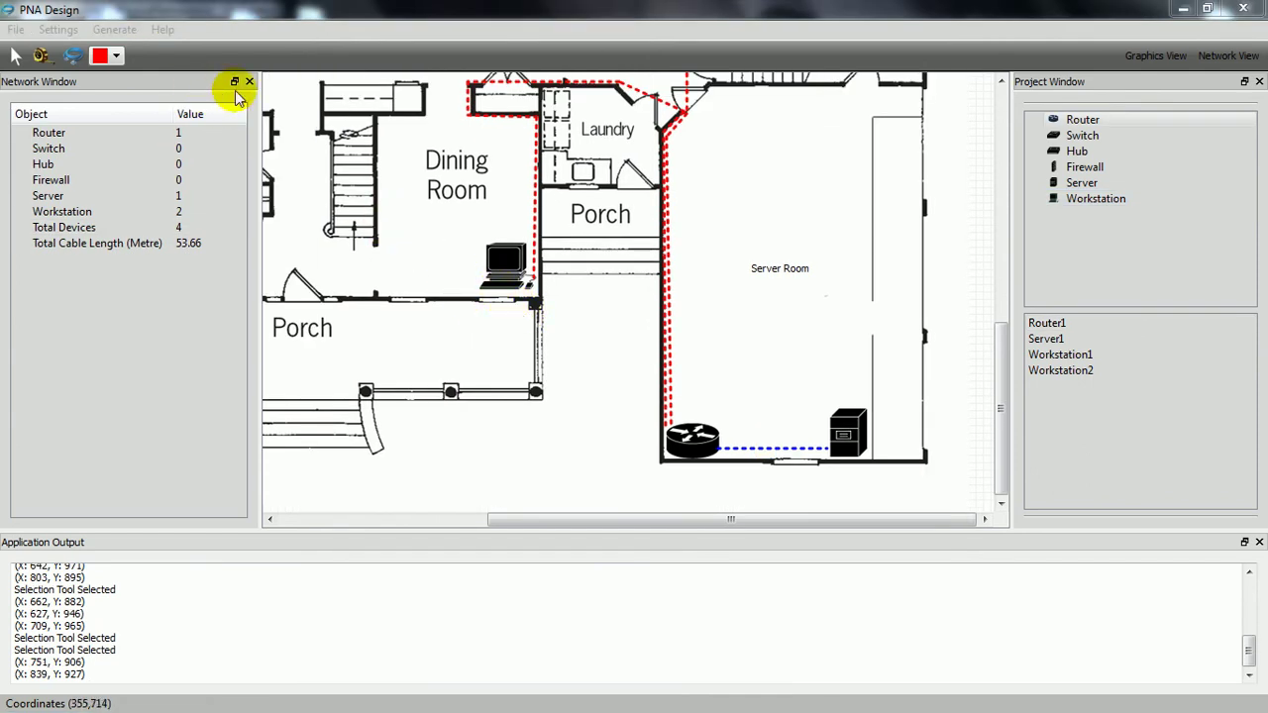
Step: Render the floor plan as an image named 'image' in the Desktop's FYP folder
click(114, 30)
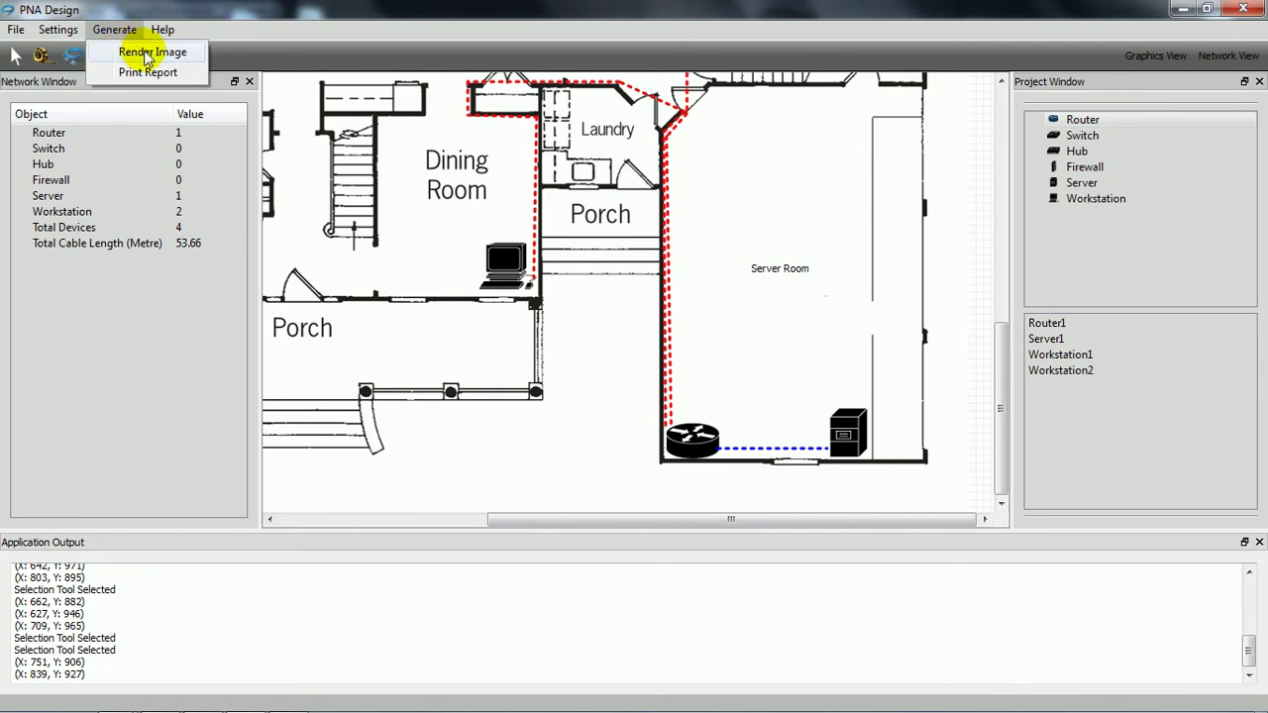
click(152, 52)
click(243, 242)
scroll(254, 275, down, 3)
double_click(253, 275)
click(226, 362)
text(image)
key(Return)
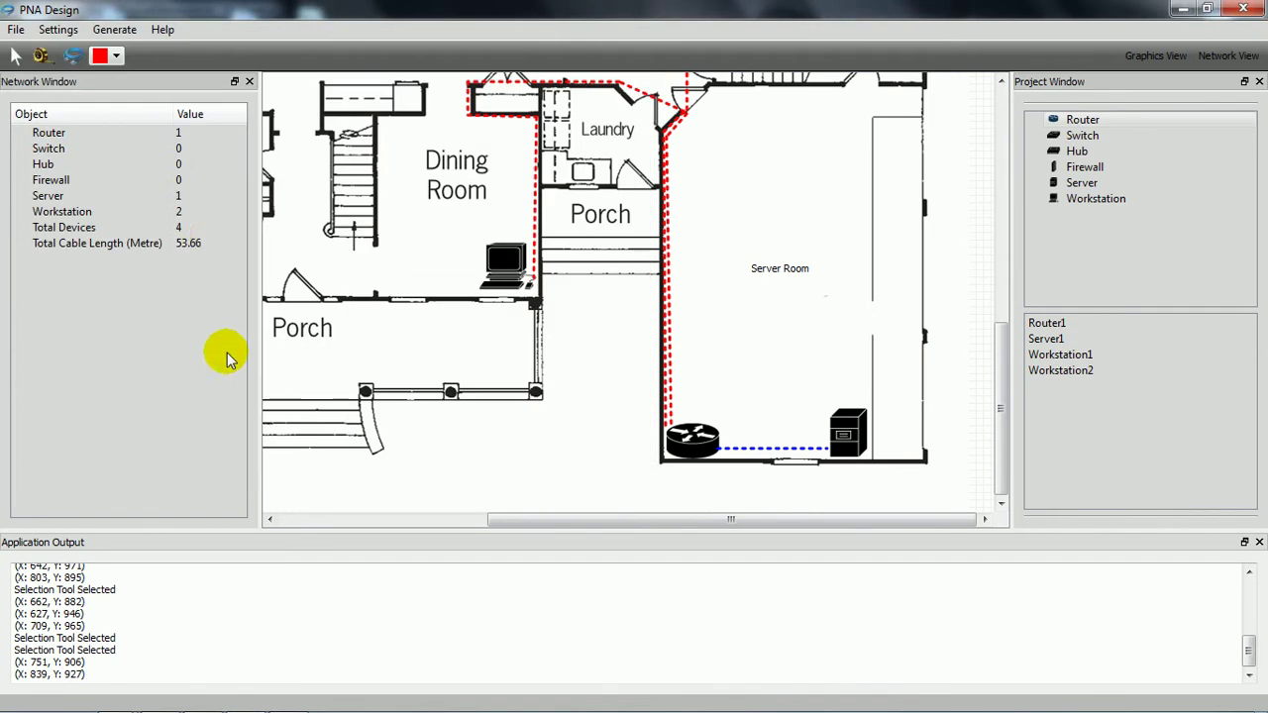
Step: Generate the text report and save it as 'report'
click(117, 29)
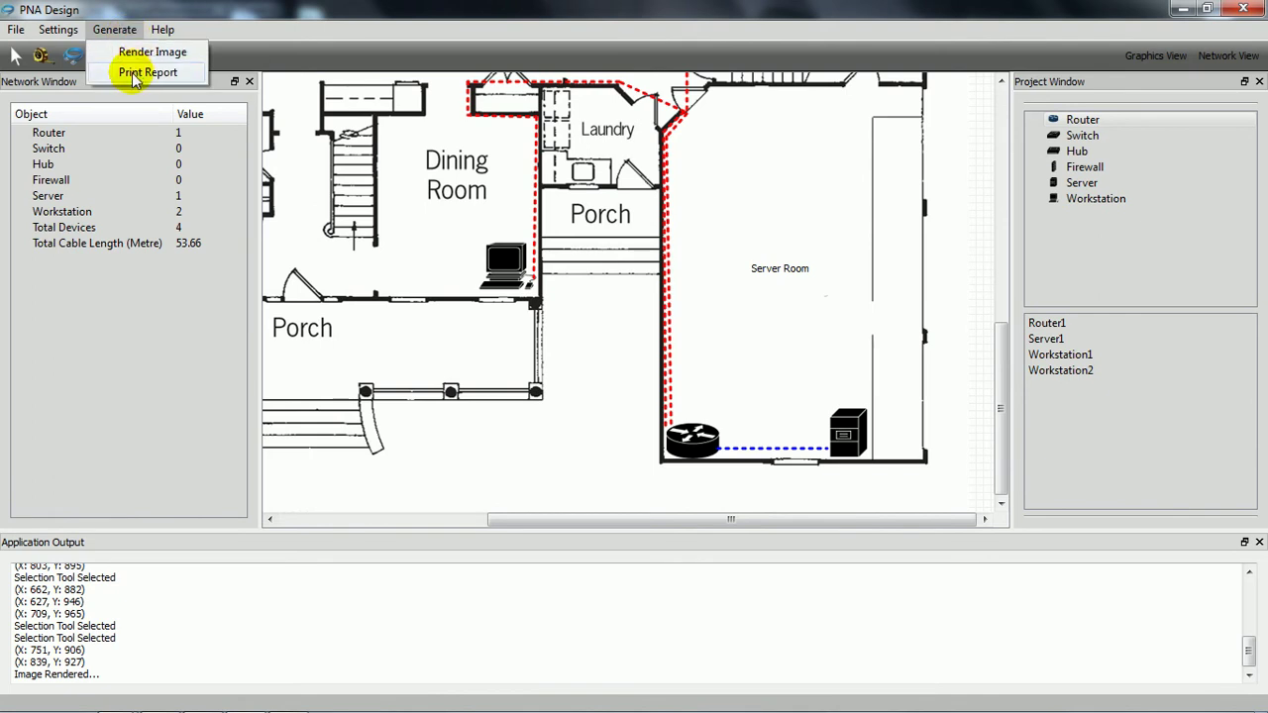
click(136, 75)
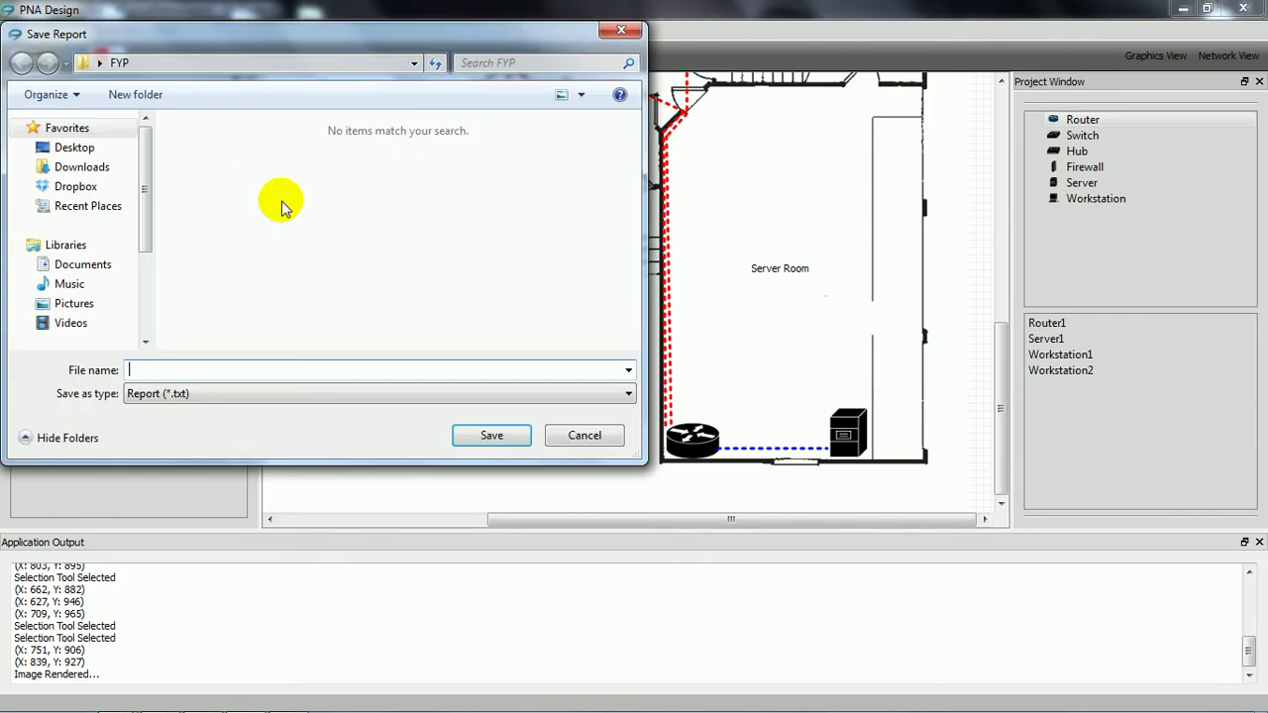
text(report)
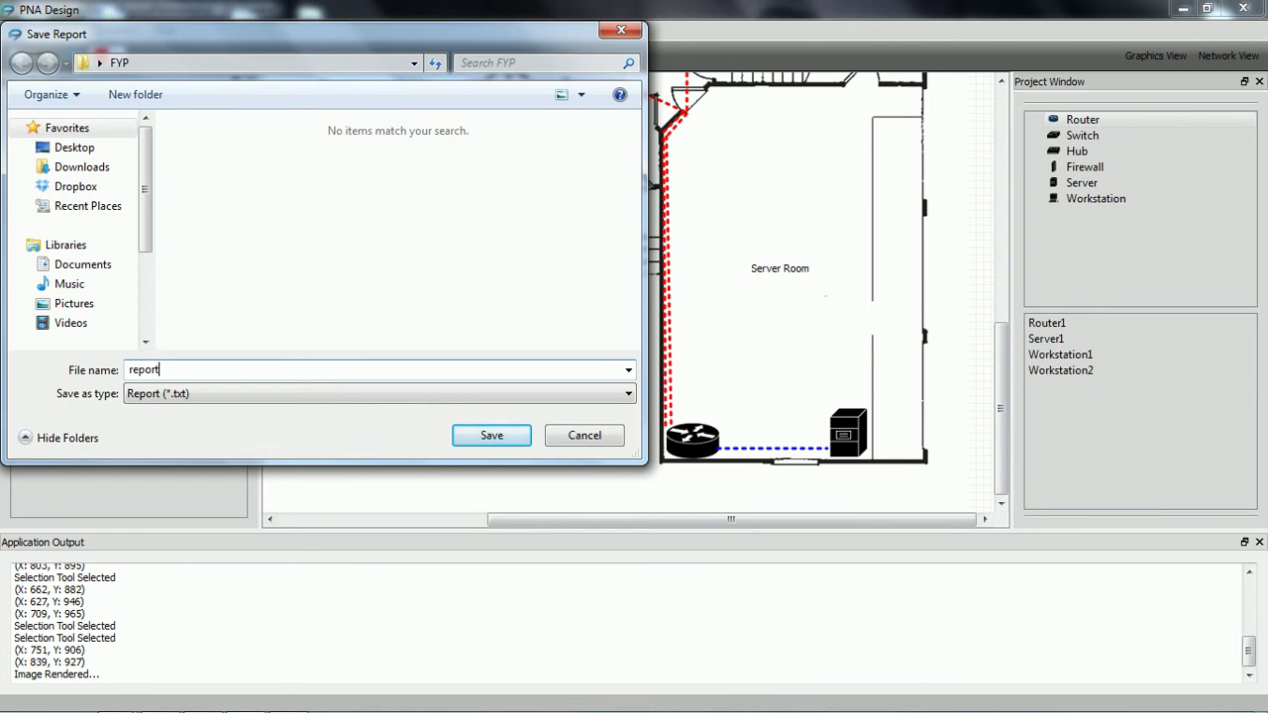
key(Return)
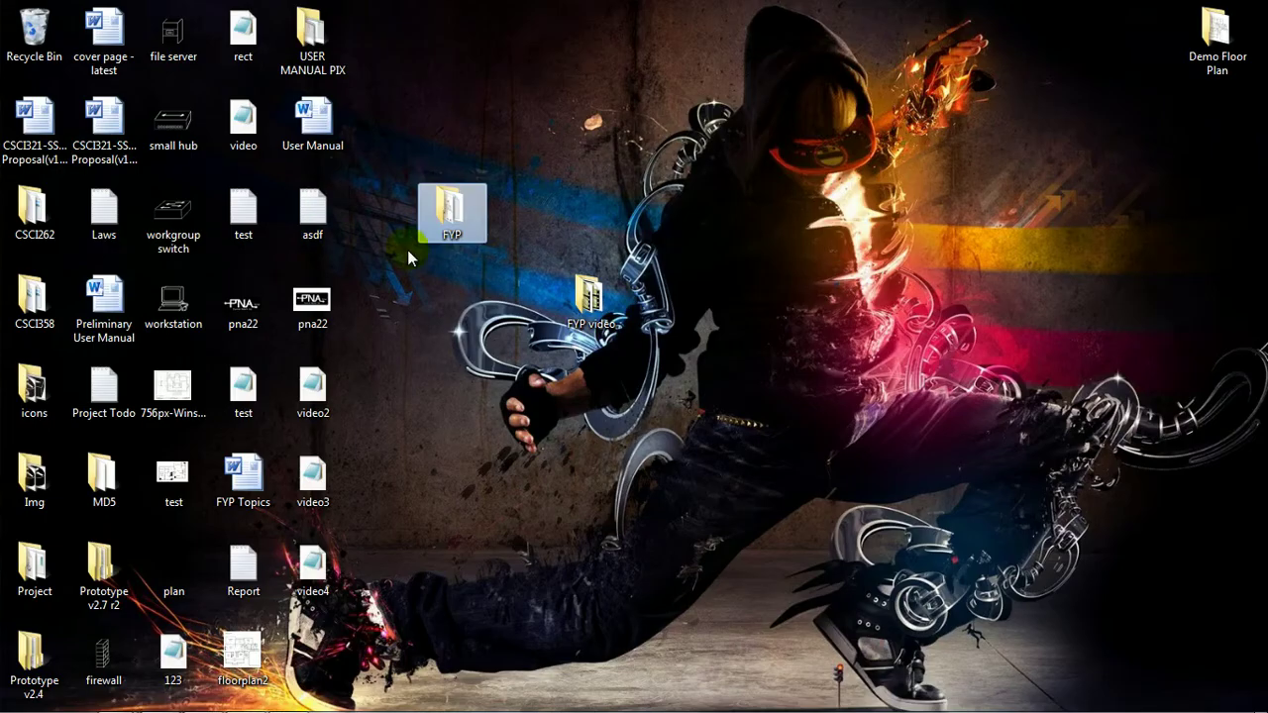
Step: View the rendered image and the report from the FYP folder, then return to PNA Design
double_click(452, 210)
double_click(666, 240)
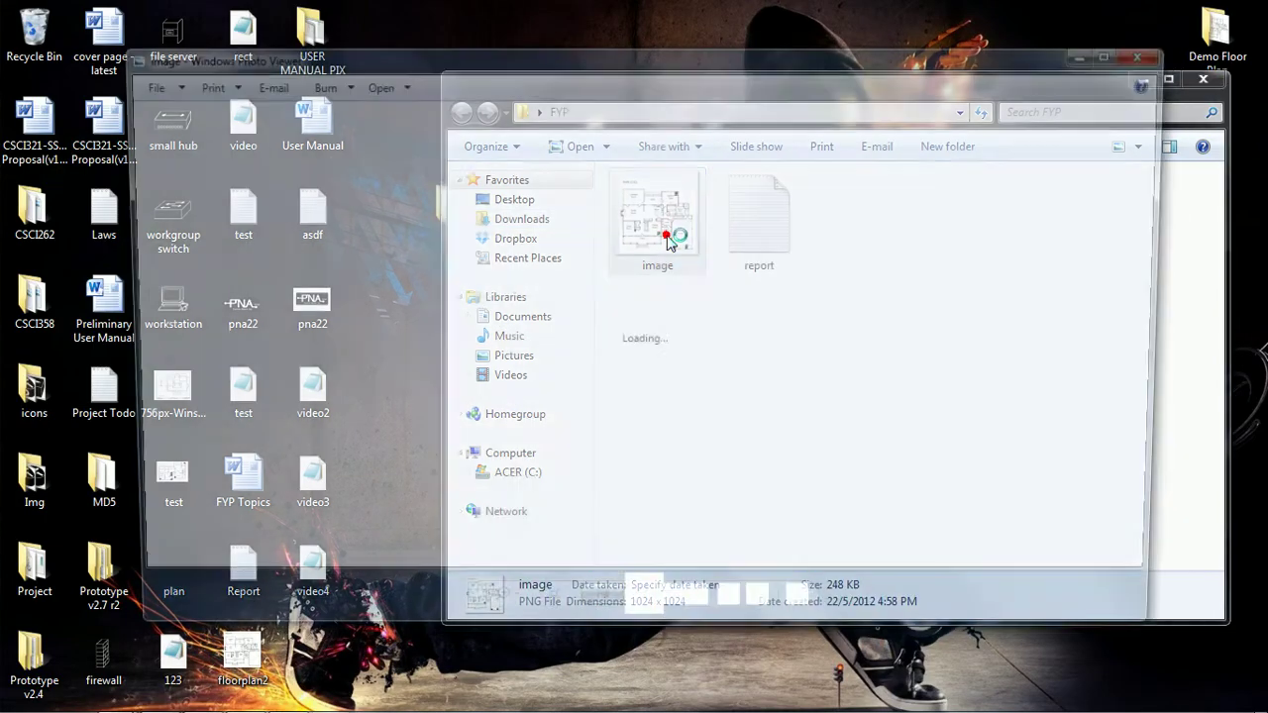
scroll(764, 363, up, 1)
drag(764, 363, 703, 365)
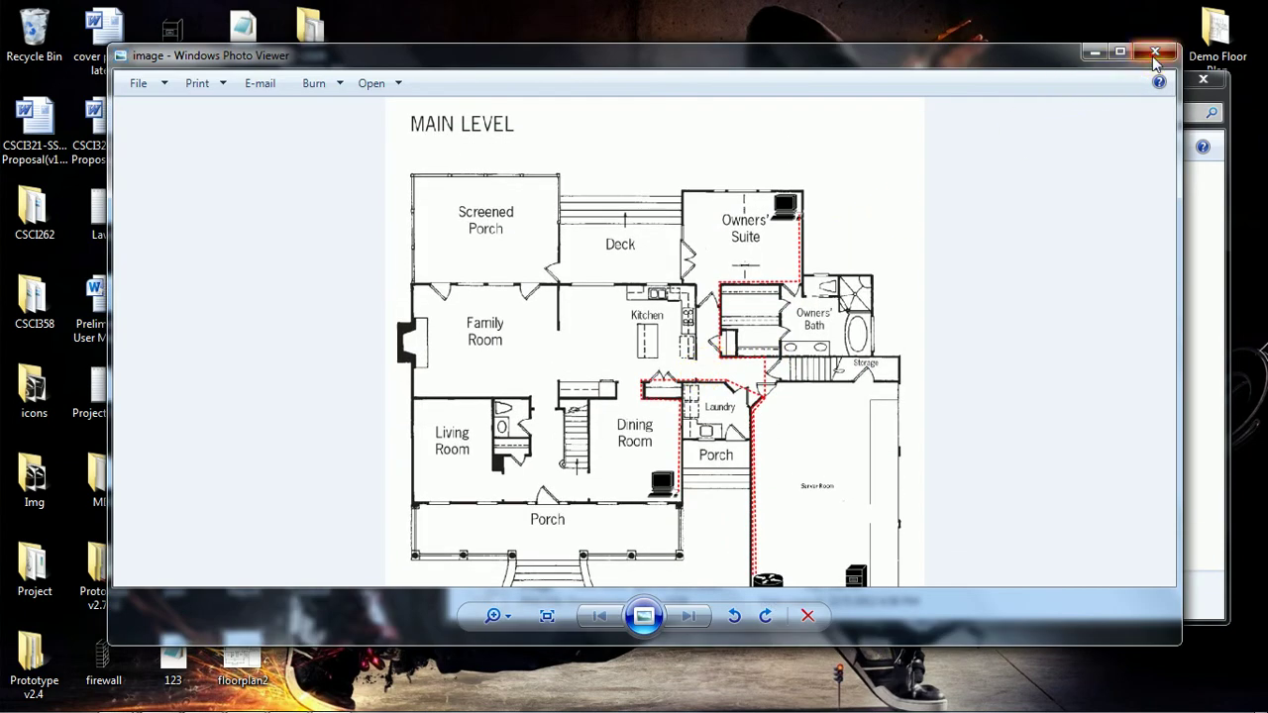
click(1153, 56)
double_click(772, 220)
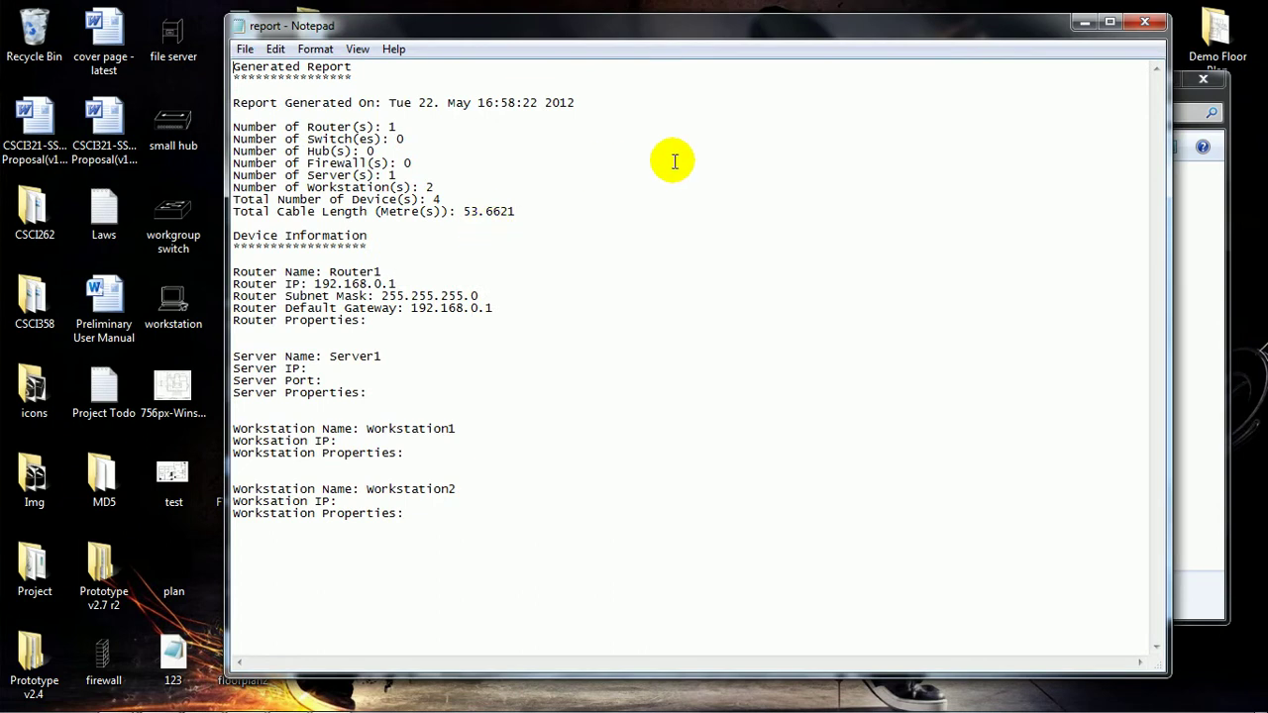
mouse_move(474, 710)
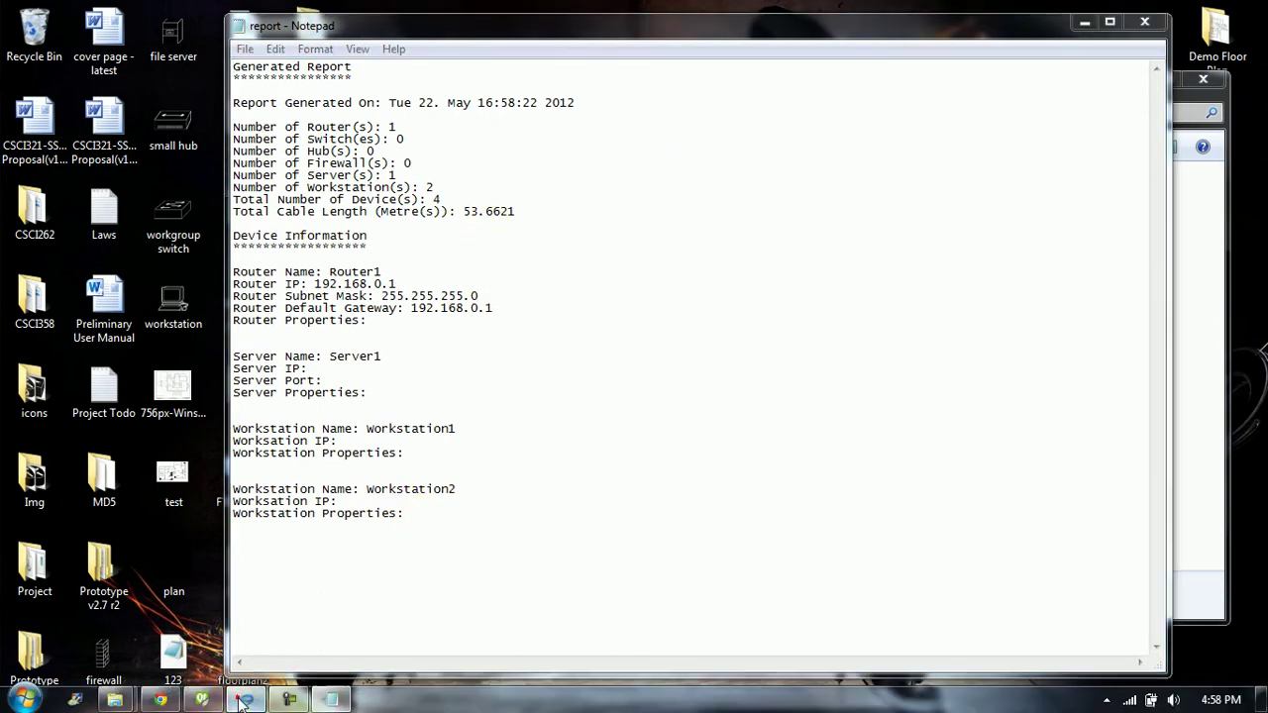
click(243, 700)
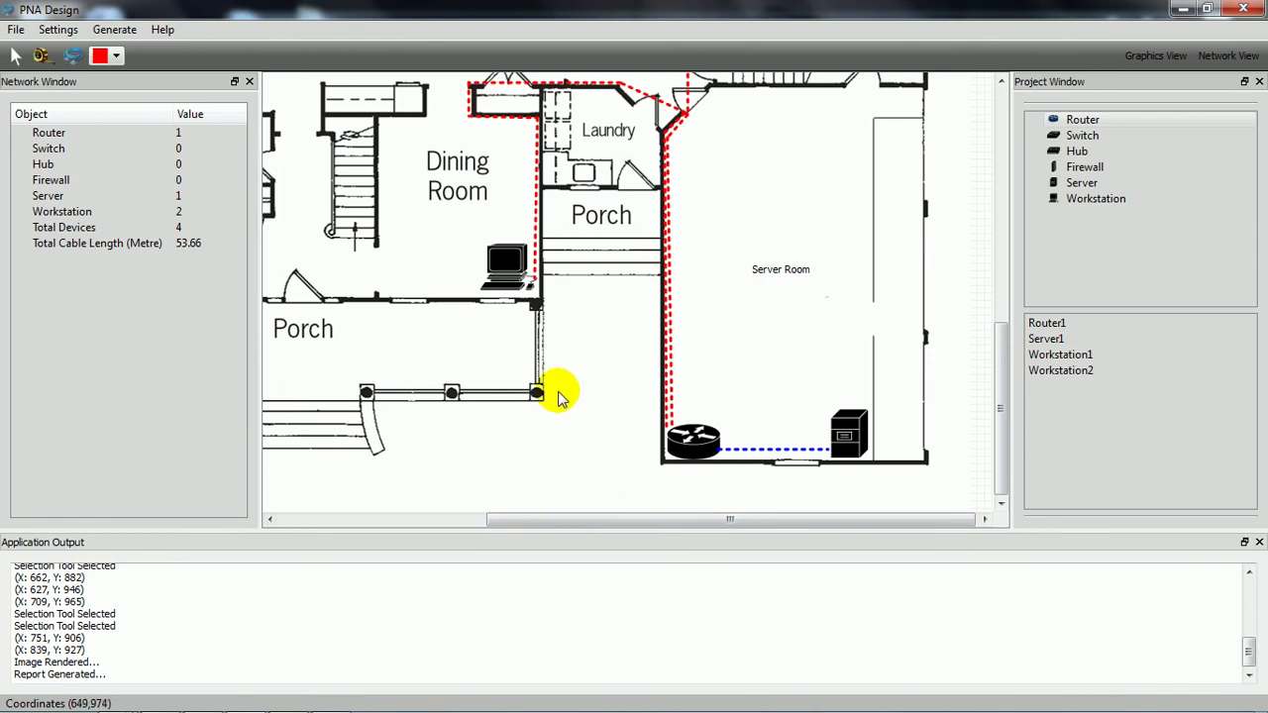
Step: Save the design as the project file 'project'
click(15, 30)
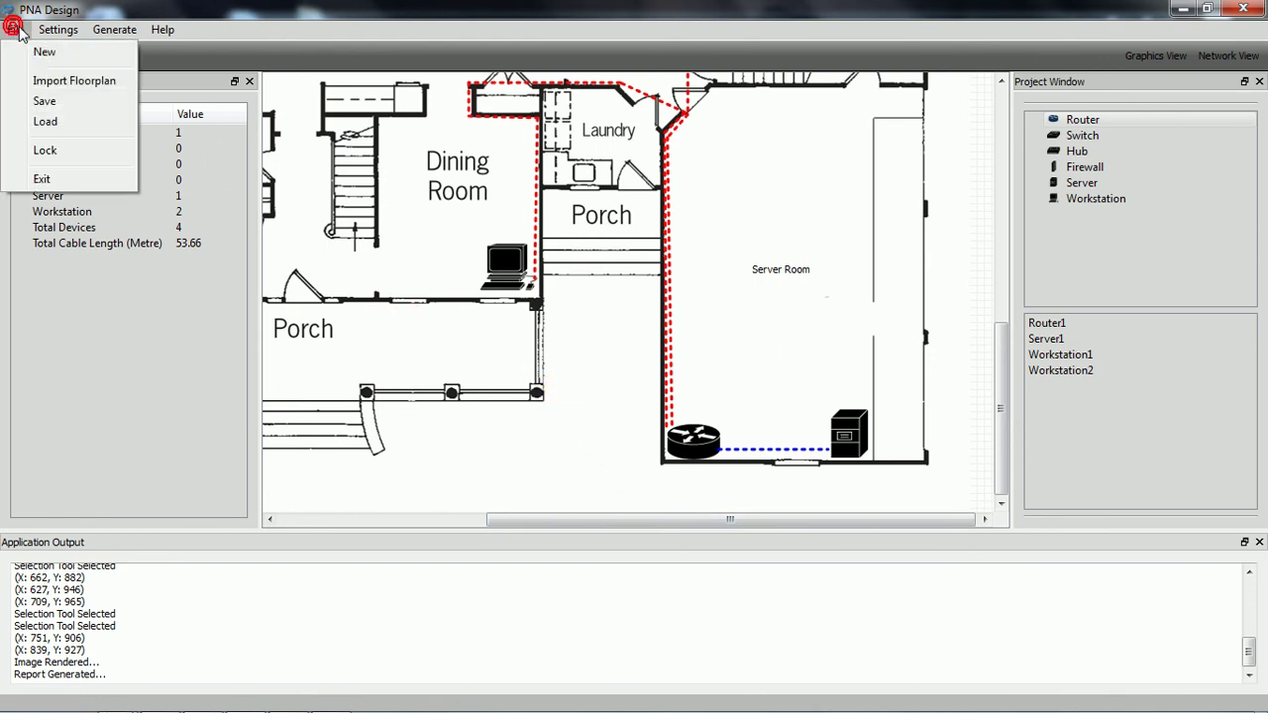
click(45, 102)
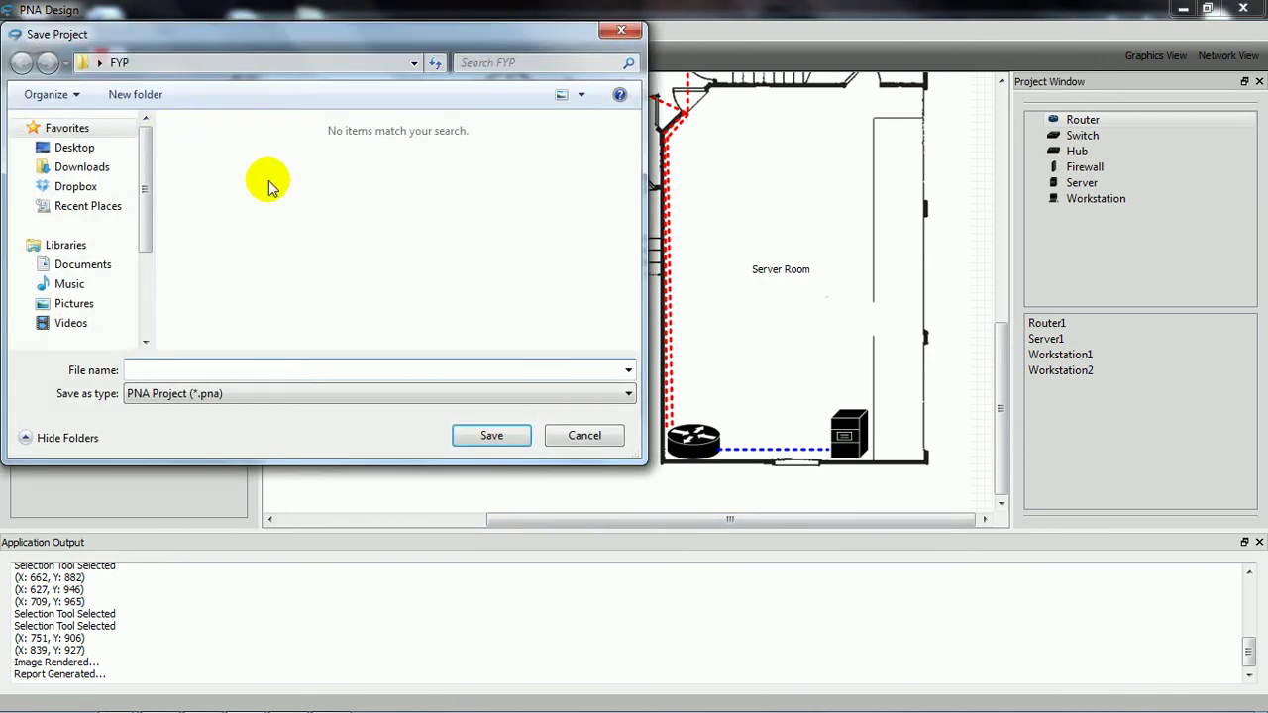
text(project)
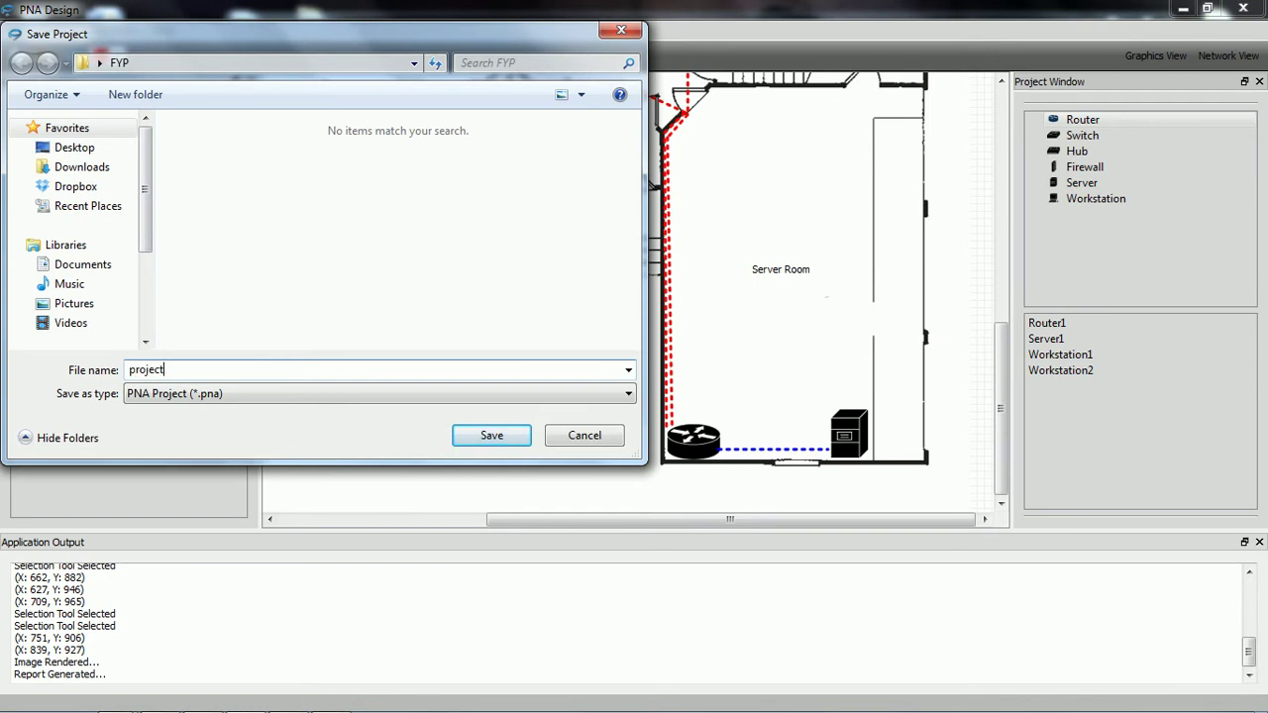
key(Return)
Step: Start a new design and load the saved 'project' file back in
click(15, 30)
click(42, 52)
click(15, 30)
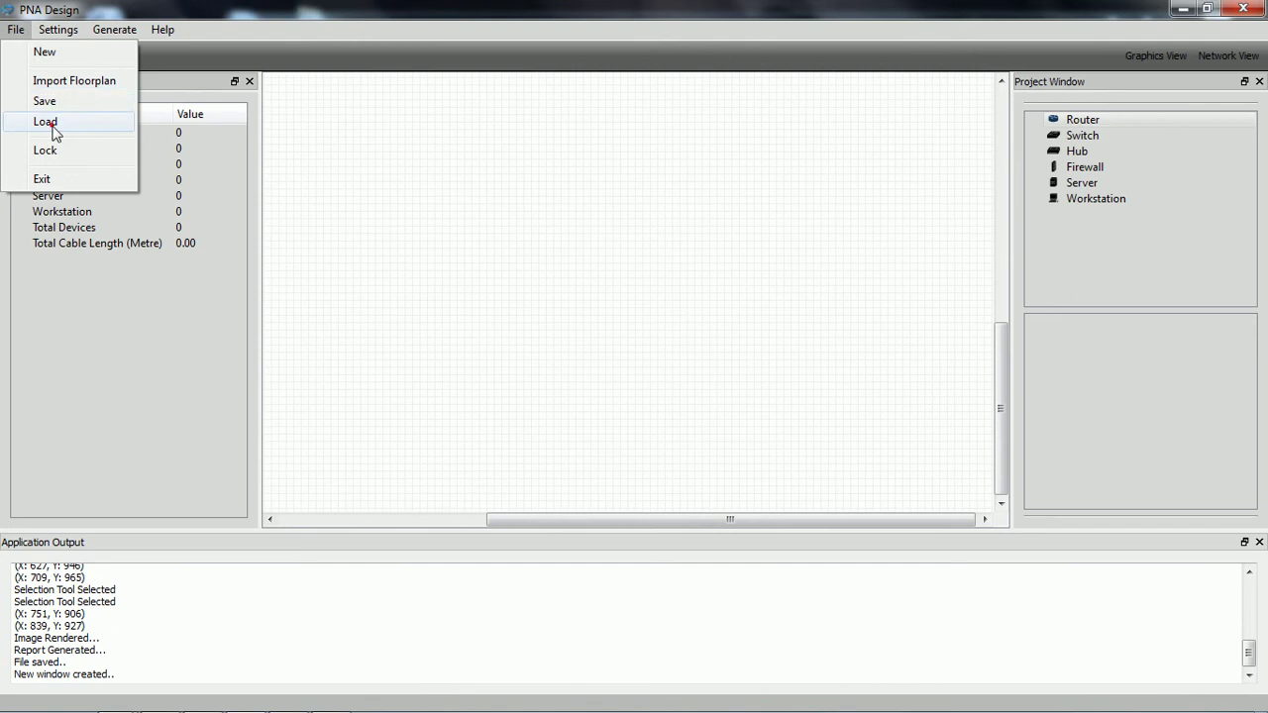
click(45, 122)
double_click(216, 178)
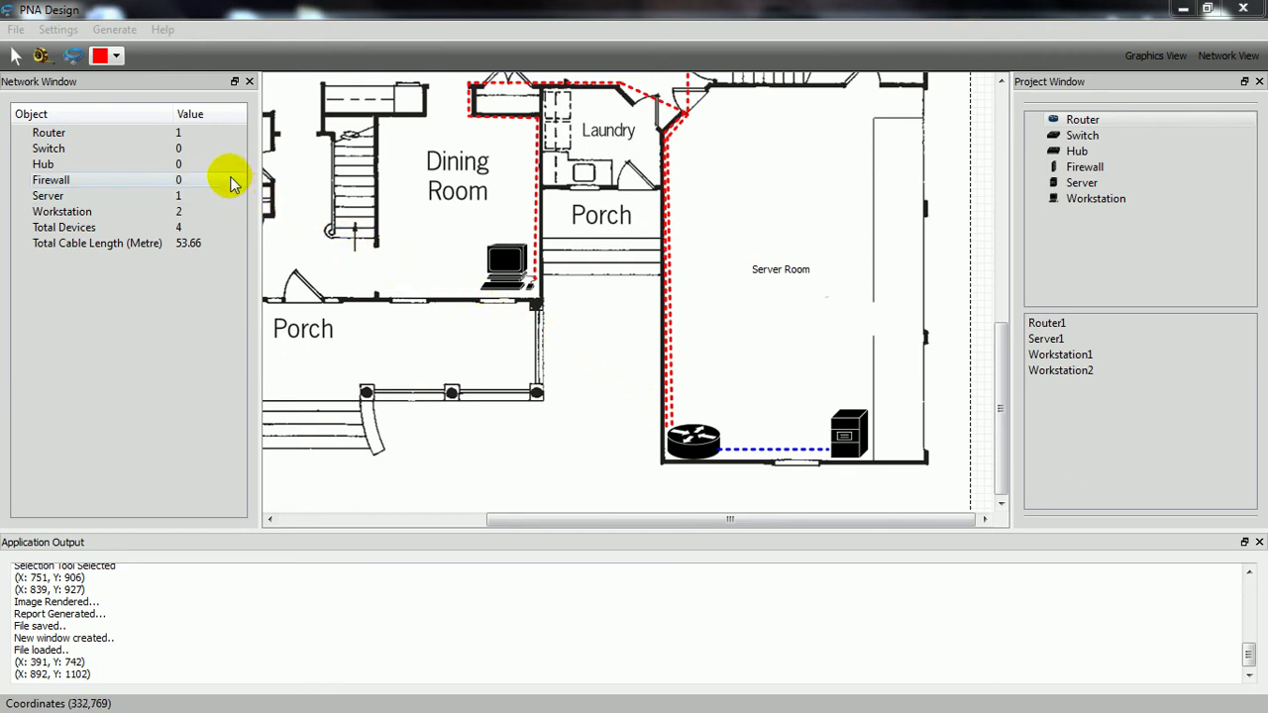
click(14, 31)
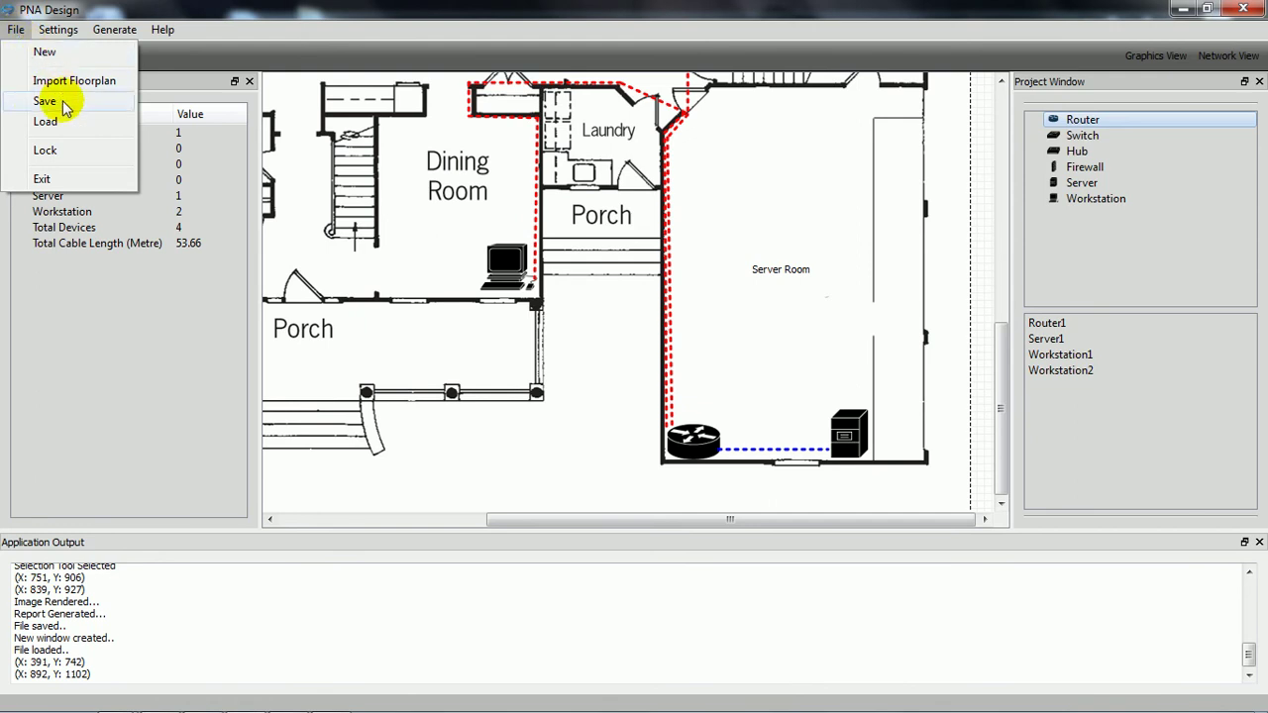
click(59, 149)
click(645, 337)
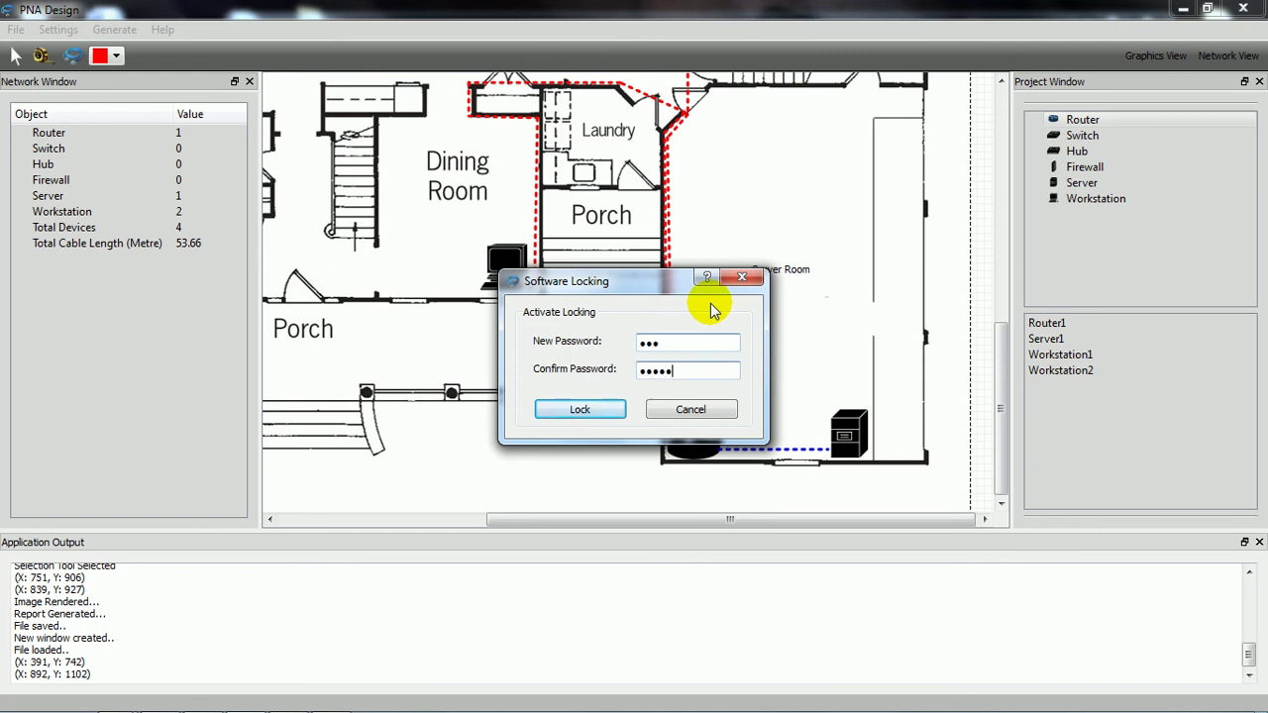
key(Return)
click(672, 382)
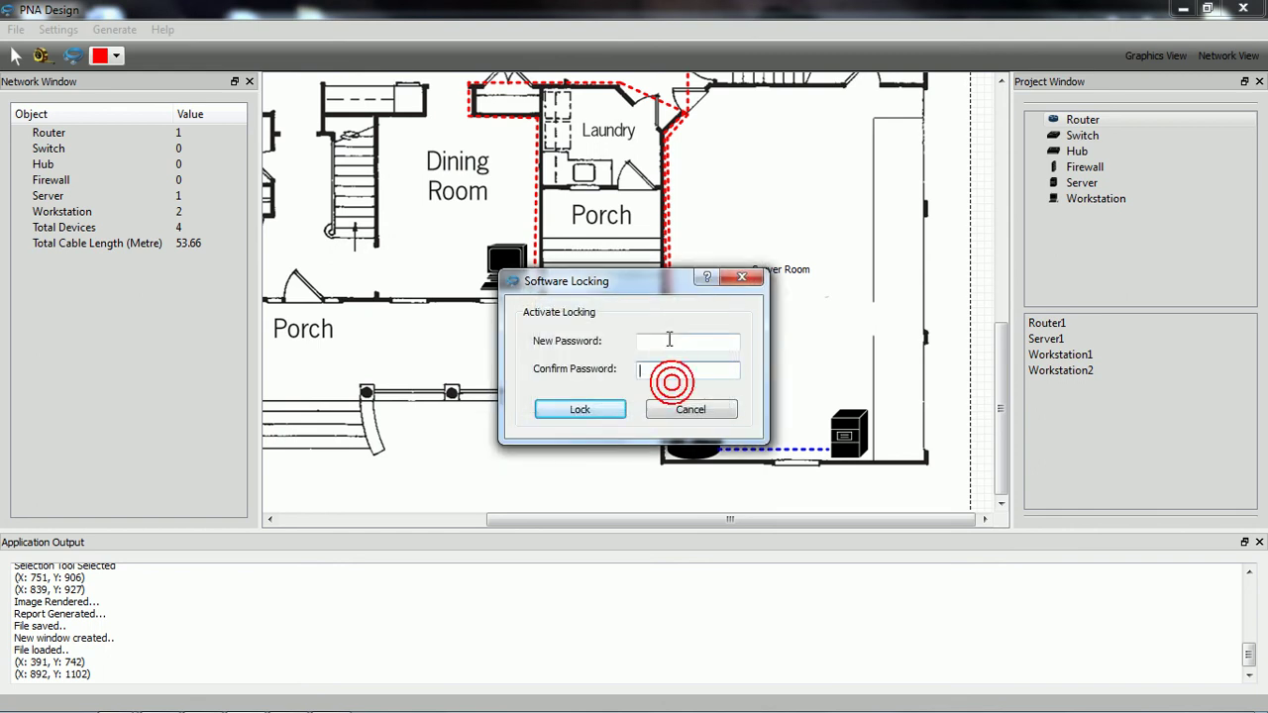
text(123456)
click(644, 369)
text(123456)
click(594, 411)
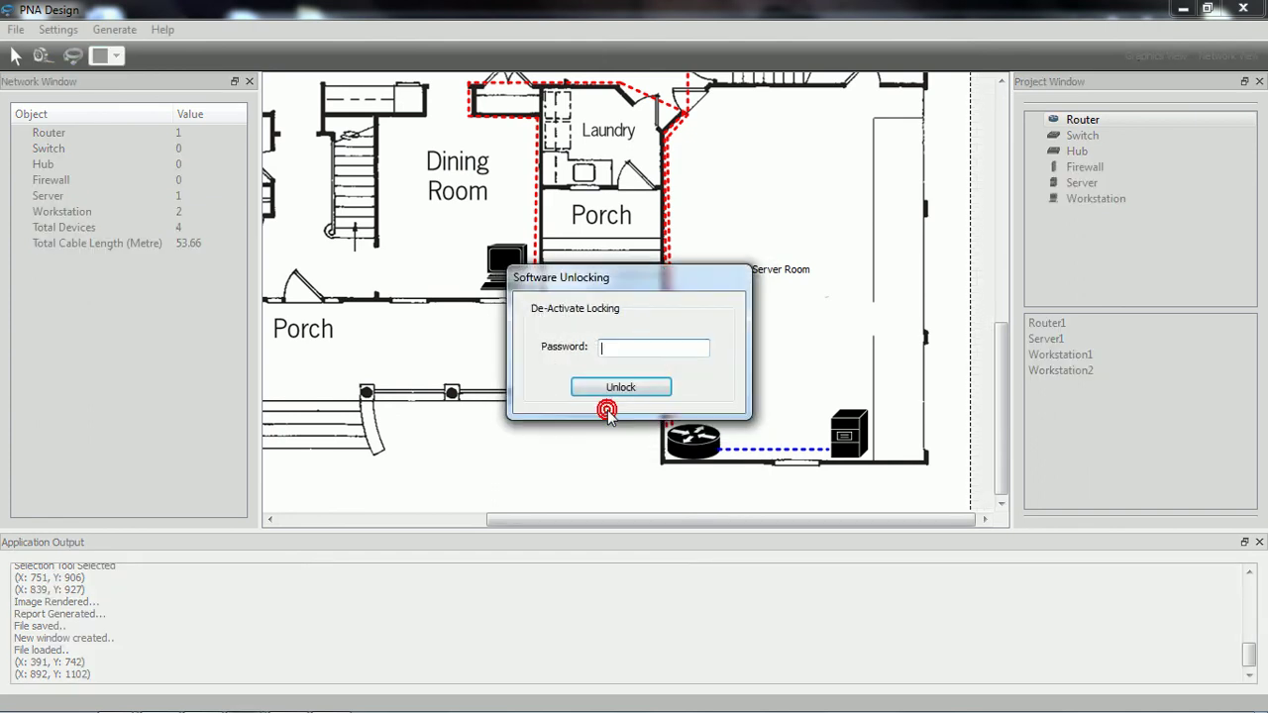
click(571, 196)
click(339, 250)
click(630, 176)
text(12345678)
click(650, 387)
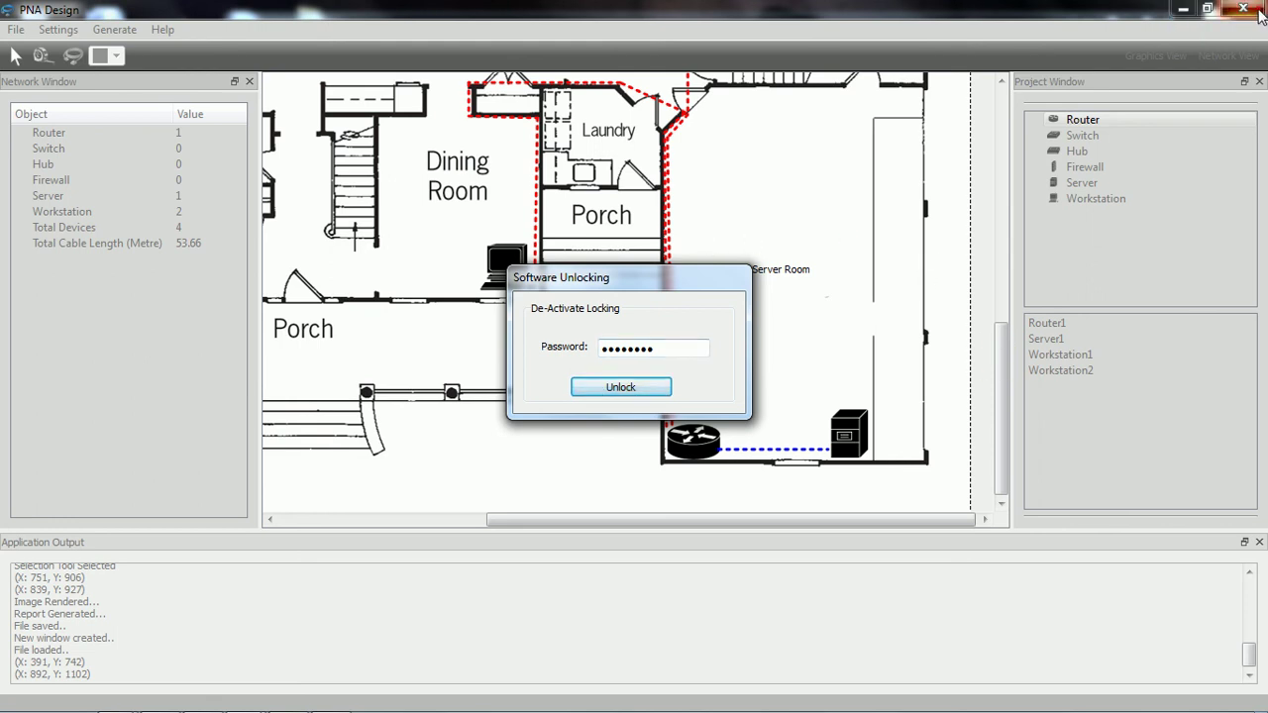
double_click(640, 347)
text(123456)
click(635, 389)
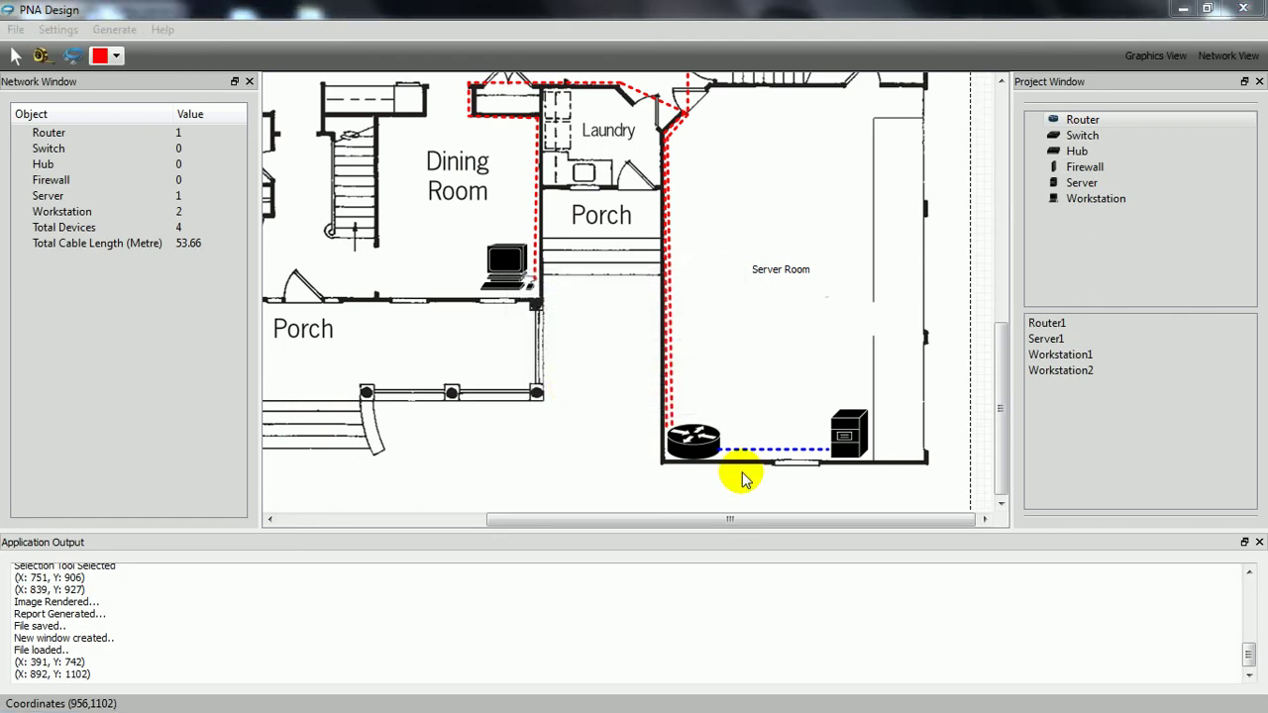